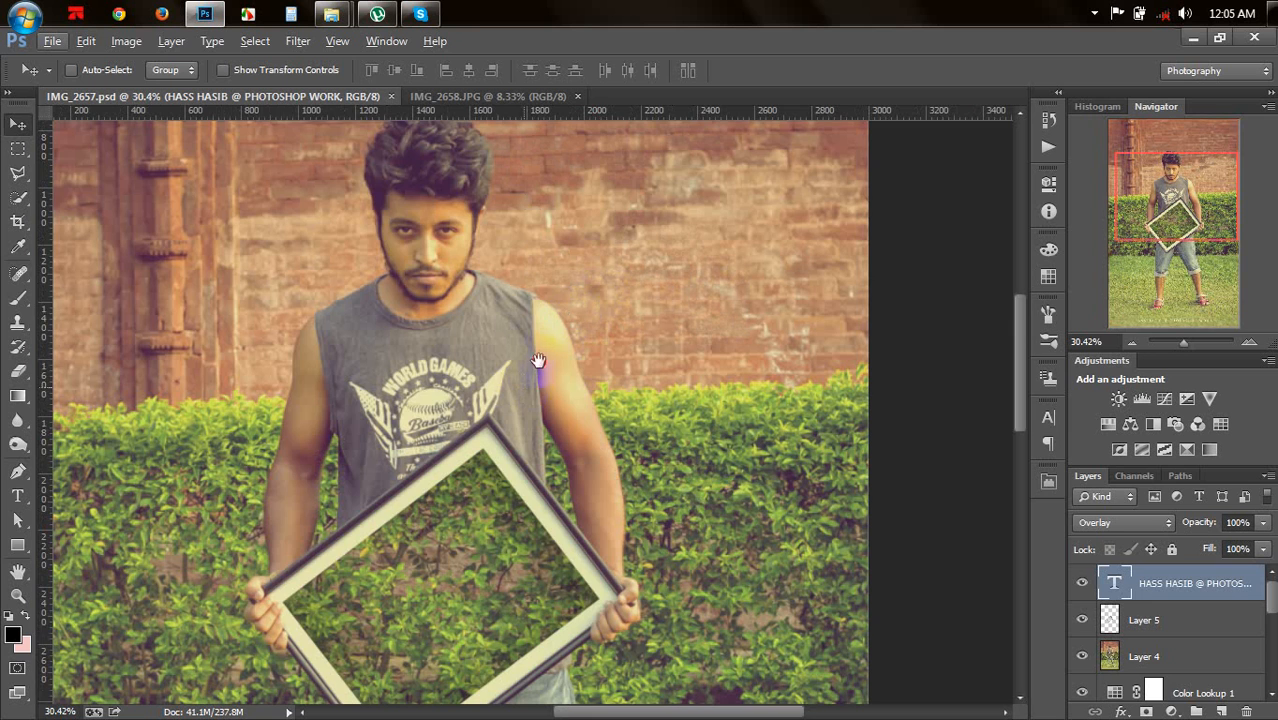
Step: Examine the finished composite of the man holding the see-through picture frame, both close up and as a whole
{"action": "left_click_drag", "start_coordinate": [590, 346], "coordinate": [578, 476]}
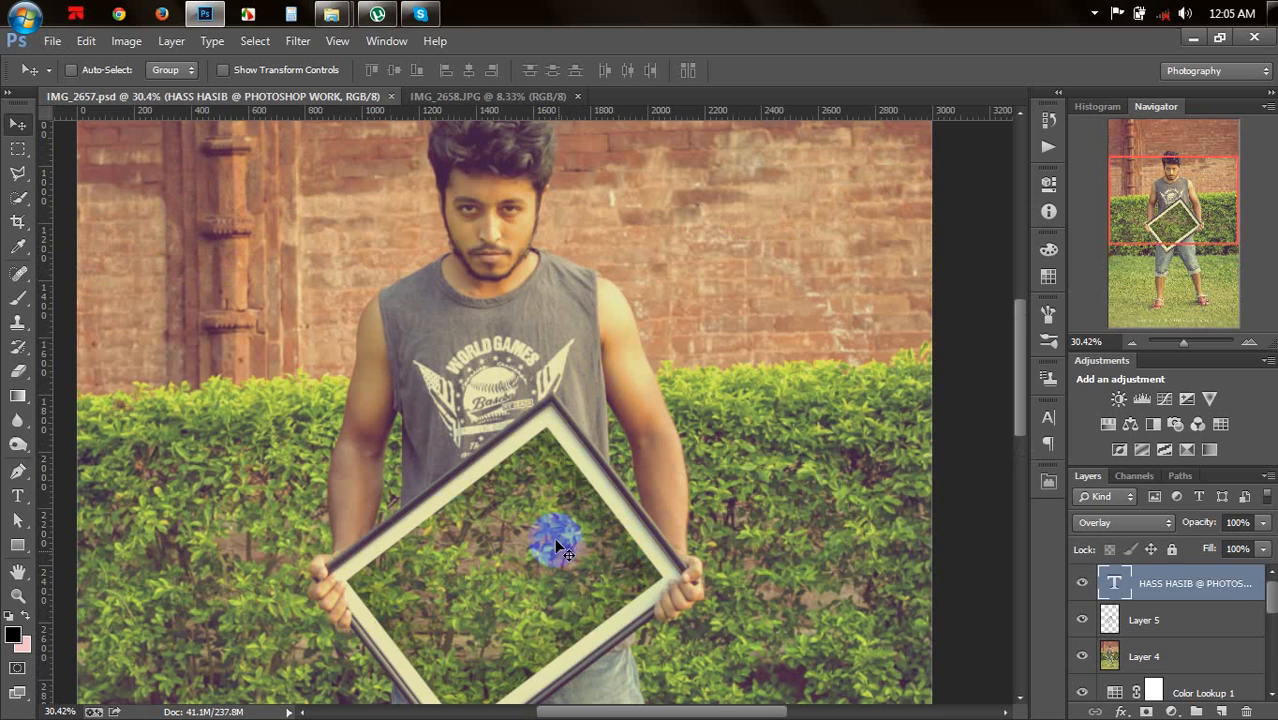
{"action": "scroll", "coordinate": [547, 512], "scroll_direction": "down", "scroll_amount": 2}
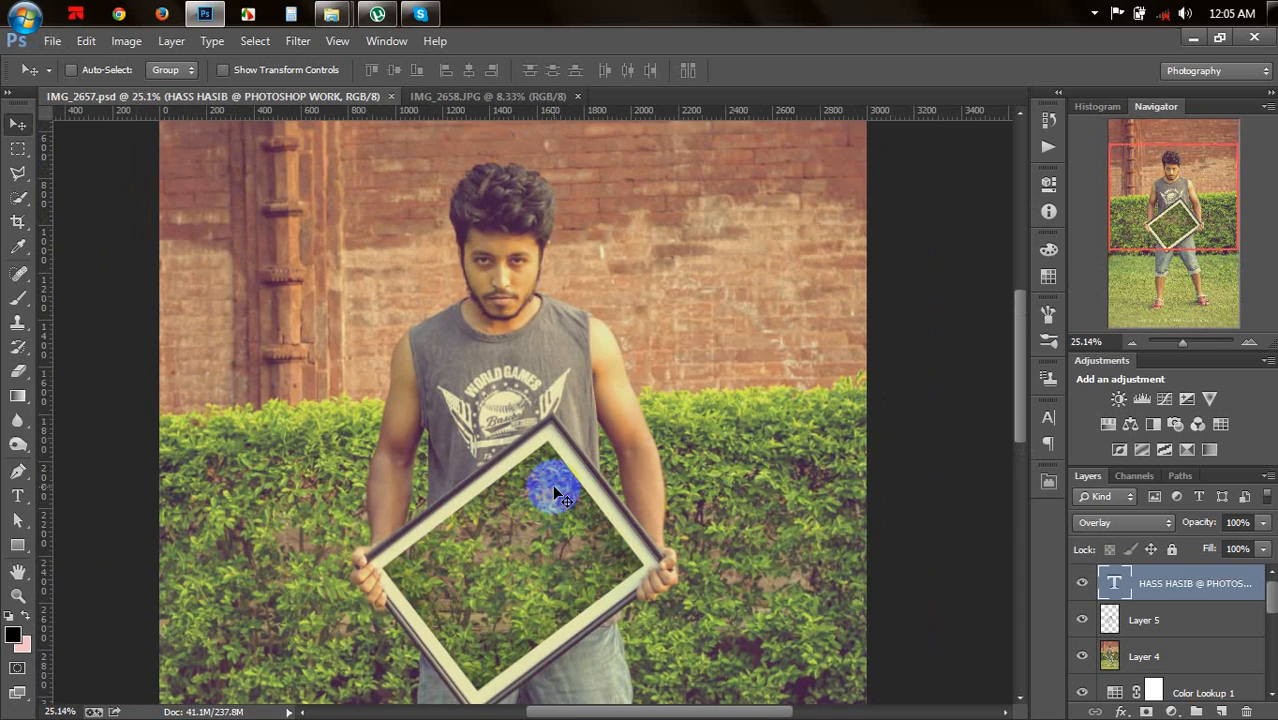
{"action": "scroll", "coordinate": [550, 488], "scroll_direction": "down", "scroll_amount": 4}
{"action": "scroll", "coordinate": [506, 408], "scroll_direction": "down", "scroll_amount": 1}
{"action": "scroll", "coordinate": [506, 408], "scroll_direction": "down", "scroll_amount": 3}
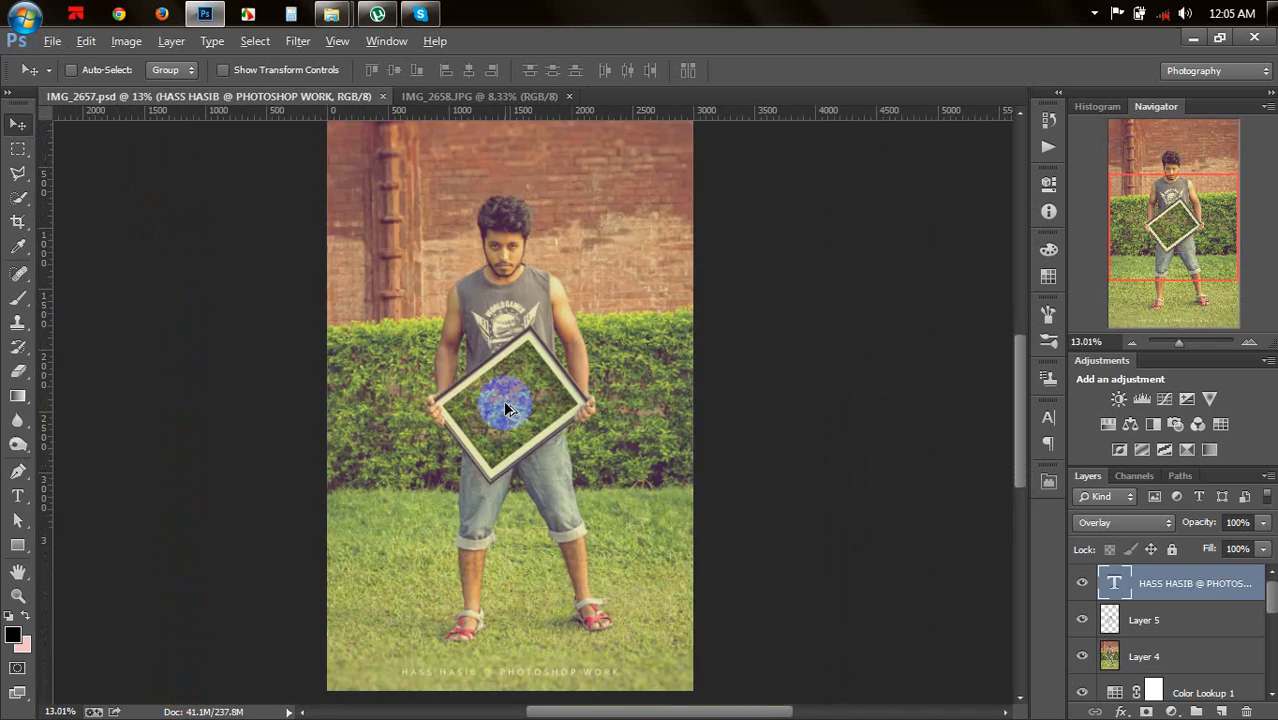
{"action": "scroll", "coordinate": [506, 408], "scroll_direction": "up", "scroll_amount": 3}
{"action": "scroll", "coordinate": [506, 408], "scroll_direction": "down", "scroll_amount": 2}
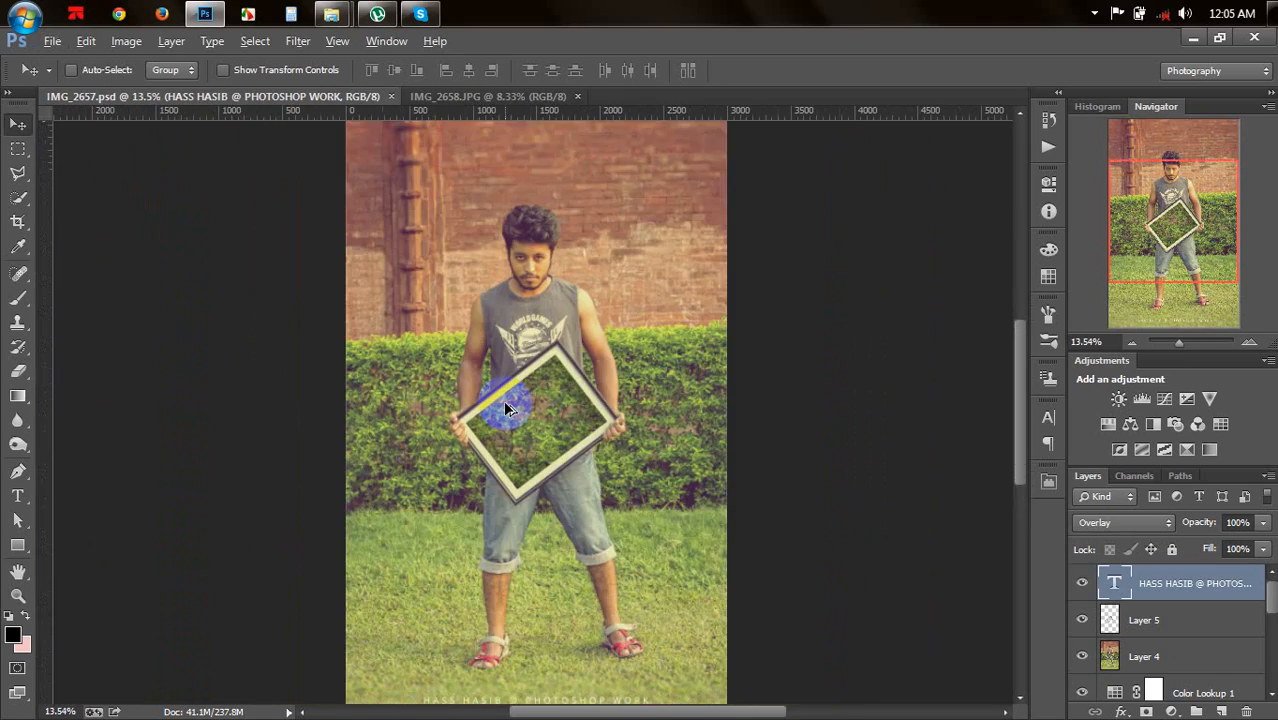
{"action": "scroll", "coordinate": [506, 408], "scroll_direction": "up", "scroll_amount": 4}
{"action": "scroll", "coordinate": [506, 408], "scroll_direction": "down", "scroll_amount": 3}
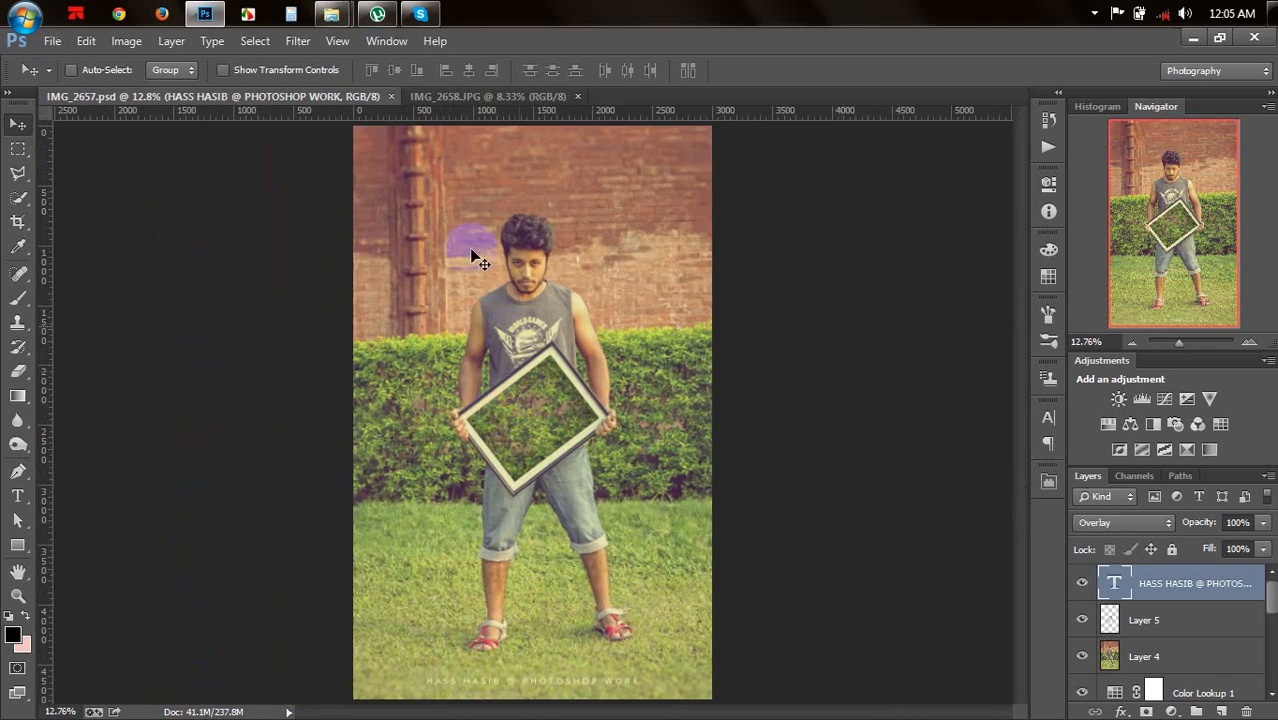
Step: Close both open documents and switch to the "New folder (4)" window in Windows Explorer
{"action": "left_click", "coordinate": [391, 97]}
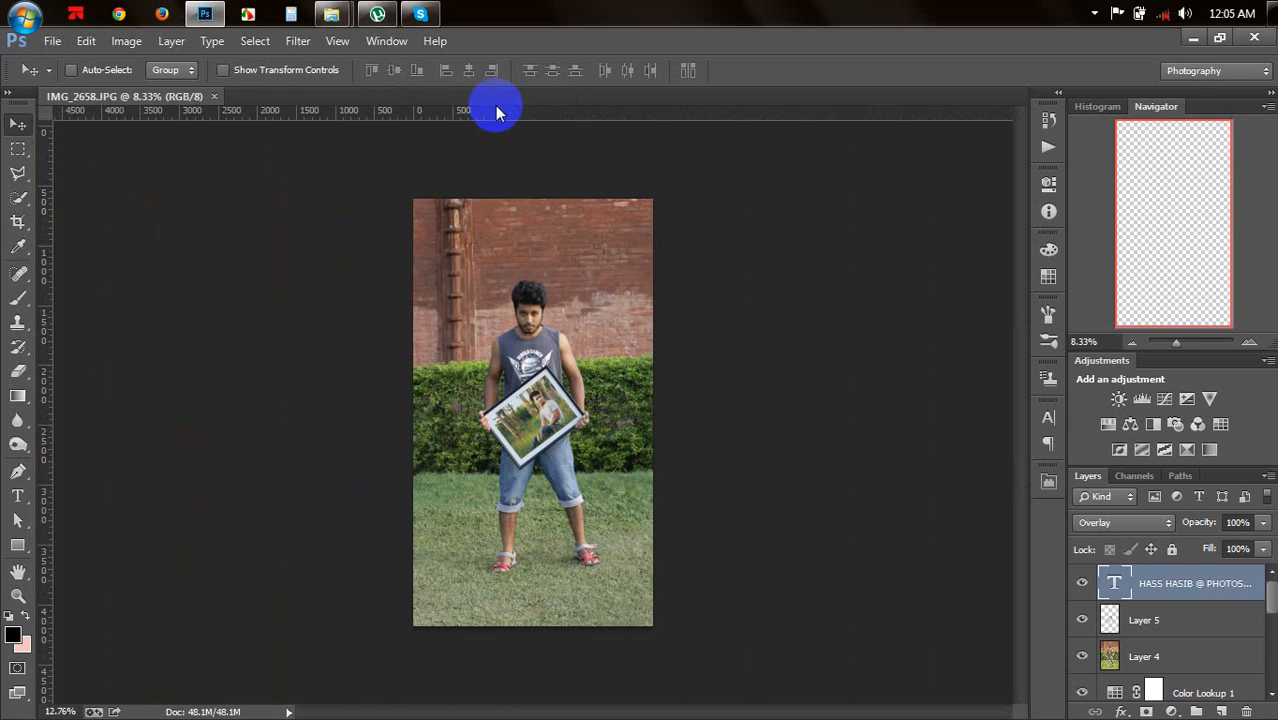
{"action": "left_click", "coordinate": [214, 97]}
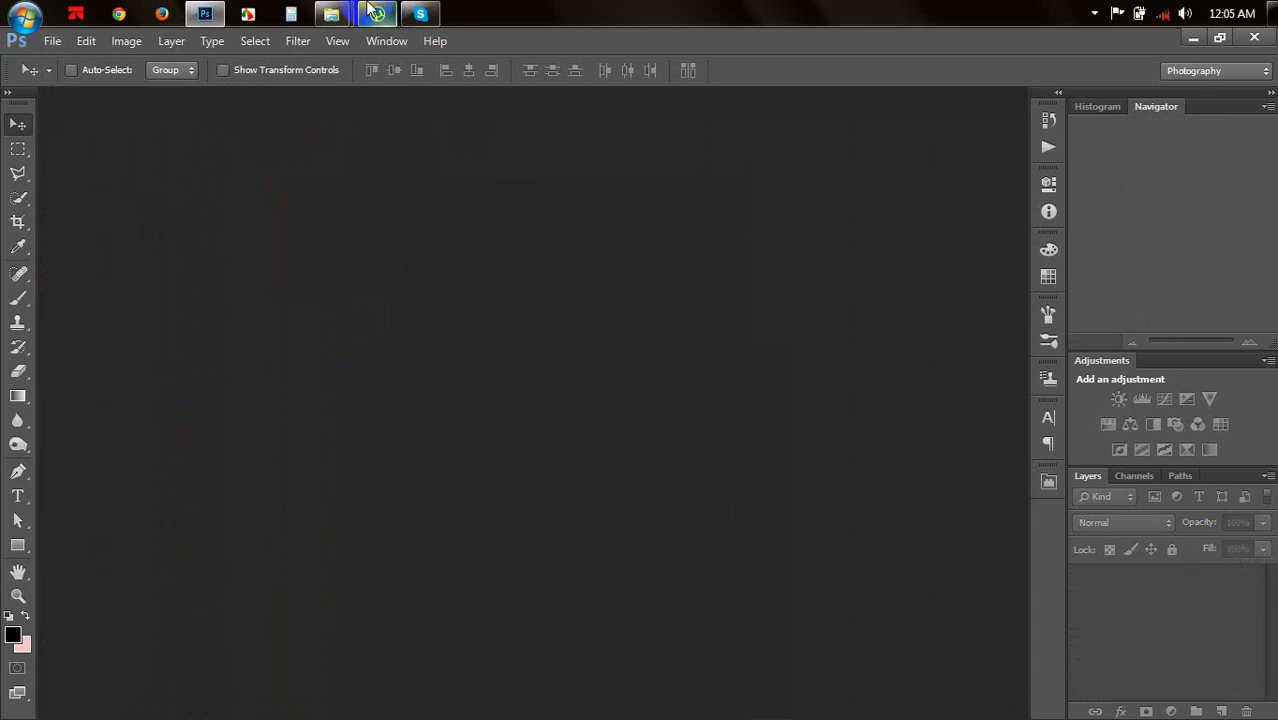
{"action": "mouse_move", "coordinate": [346, 26]}
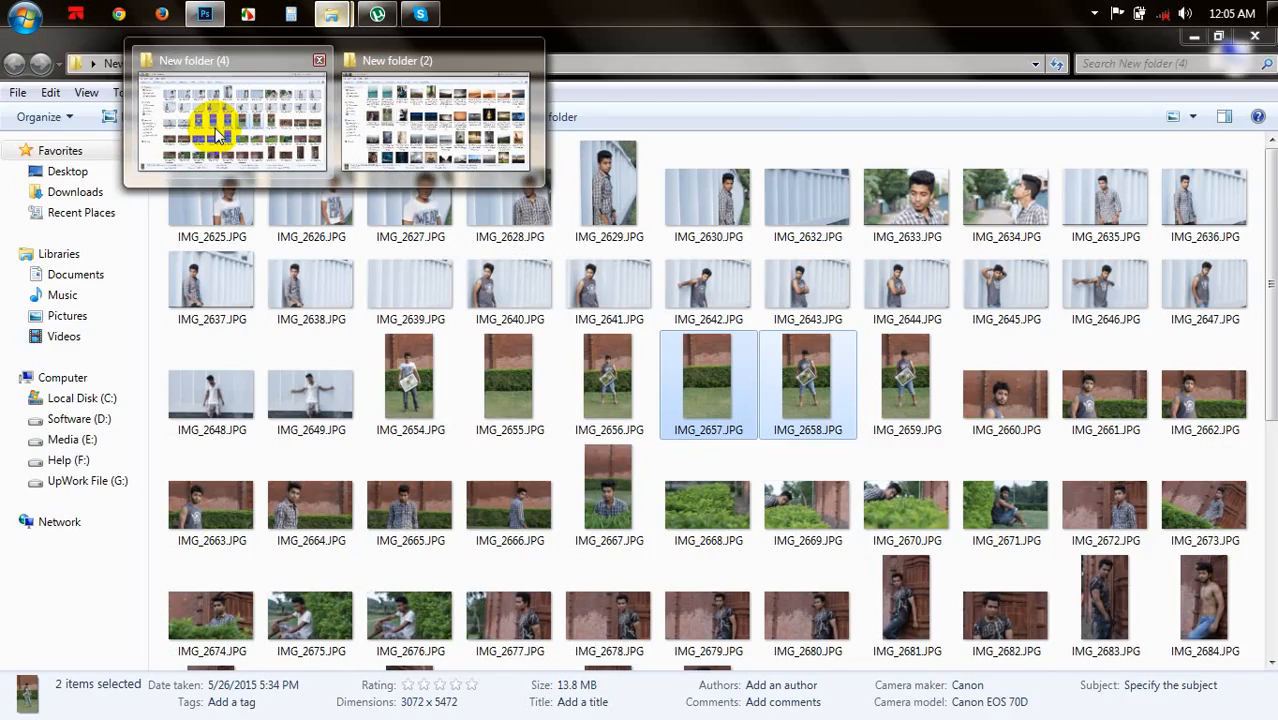
{"action": "left_click", "coordinate": [214, 120]}
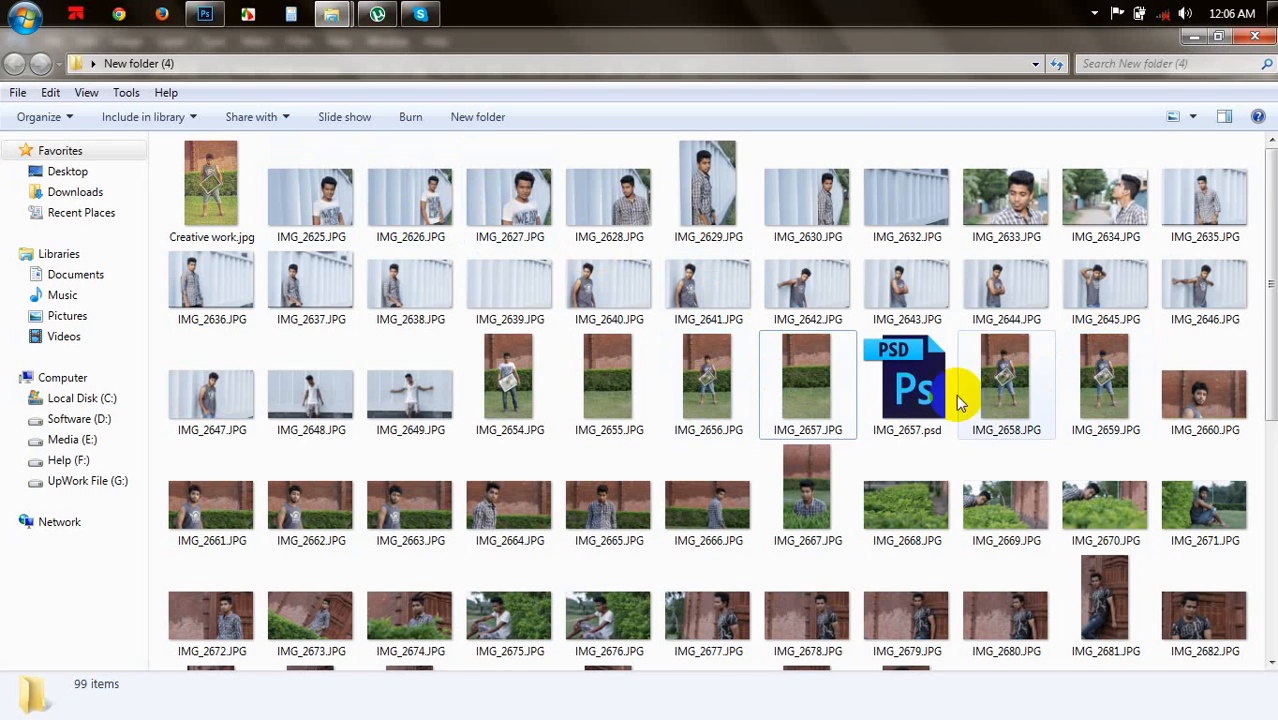
Step: Open IMG_2658.JPG in Windows Photo Viewer and inspect it closely, along with the preceding empty background photo IMG_2657.JPG
{"action": "left_click", "coordinate": [812, 418]}
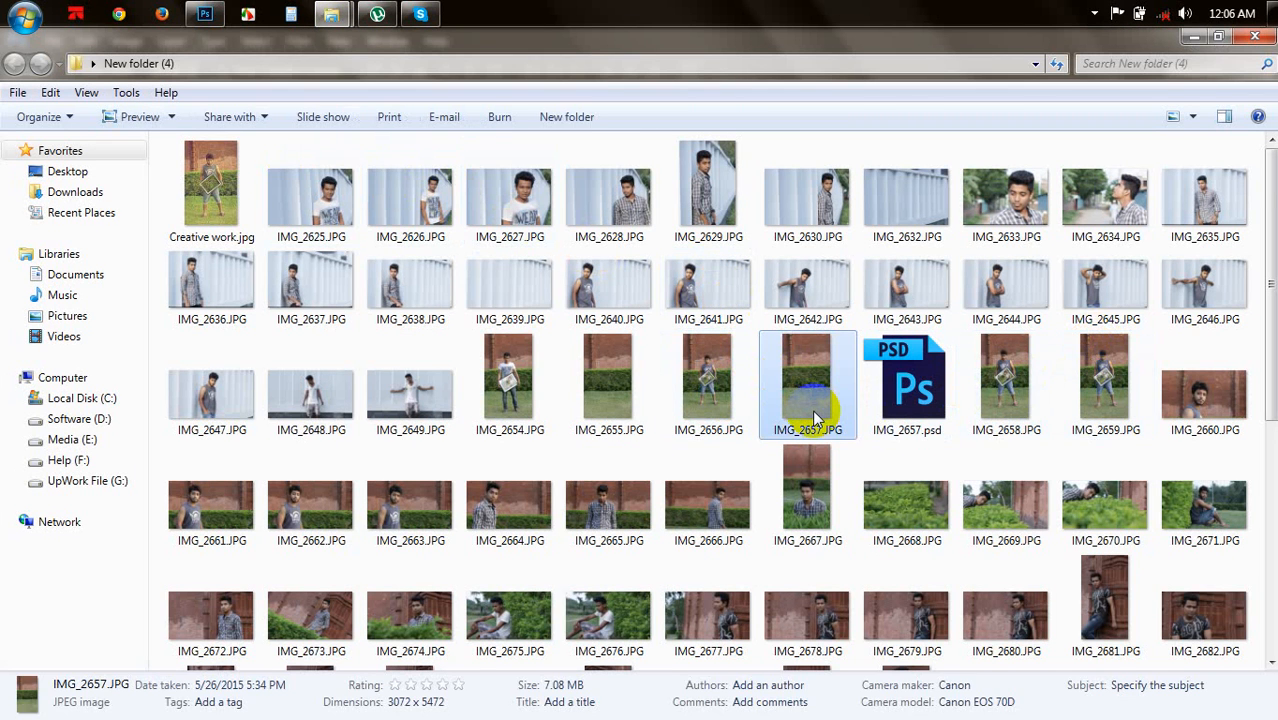
{"action": "left_click", "coordinate": [1020, 355]}
{"action": "double_click", "coordinate": [1019, 350]}
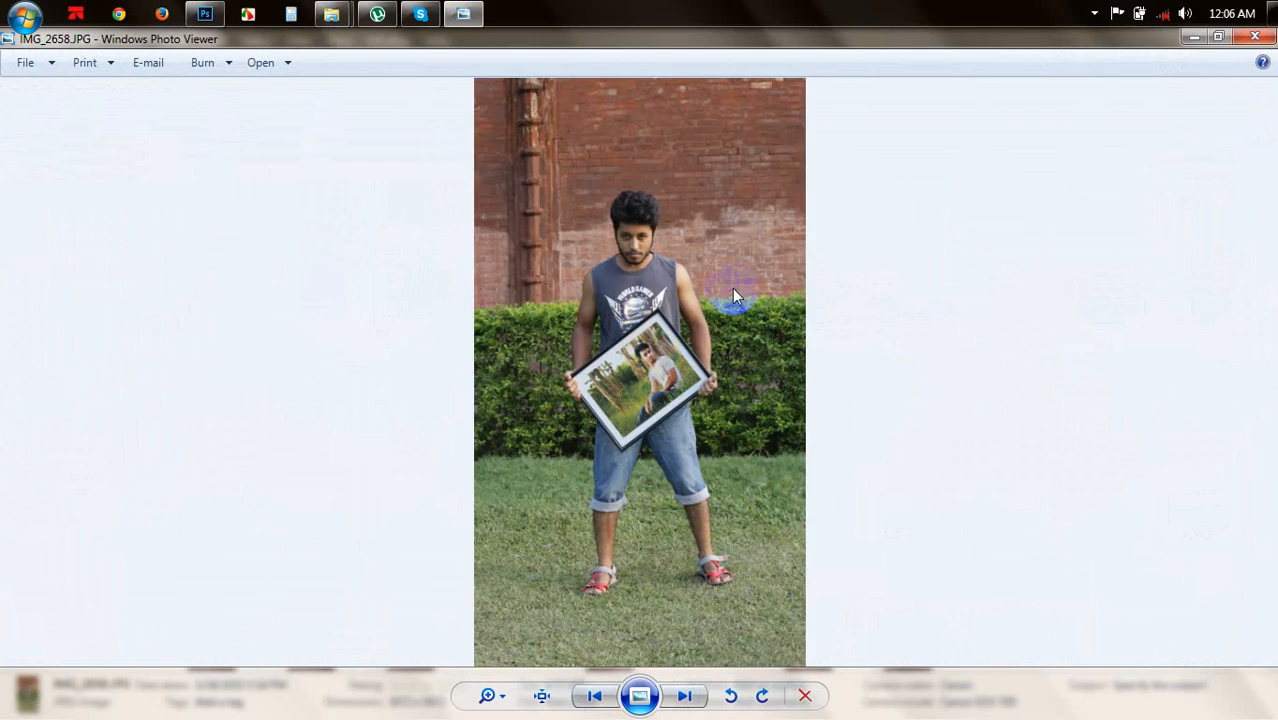
{"action": "scroll", "coordinate": [612, 280], "scroll_direction": "up", "scroll_amount": 5}
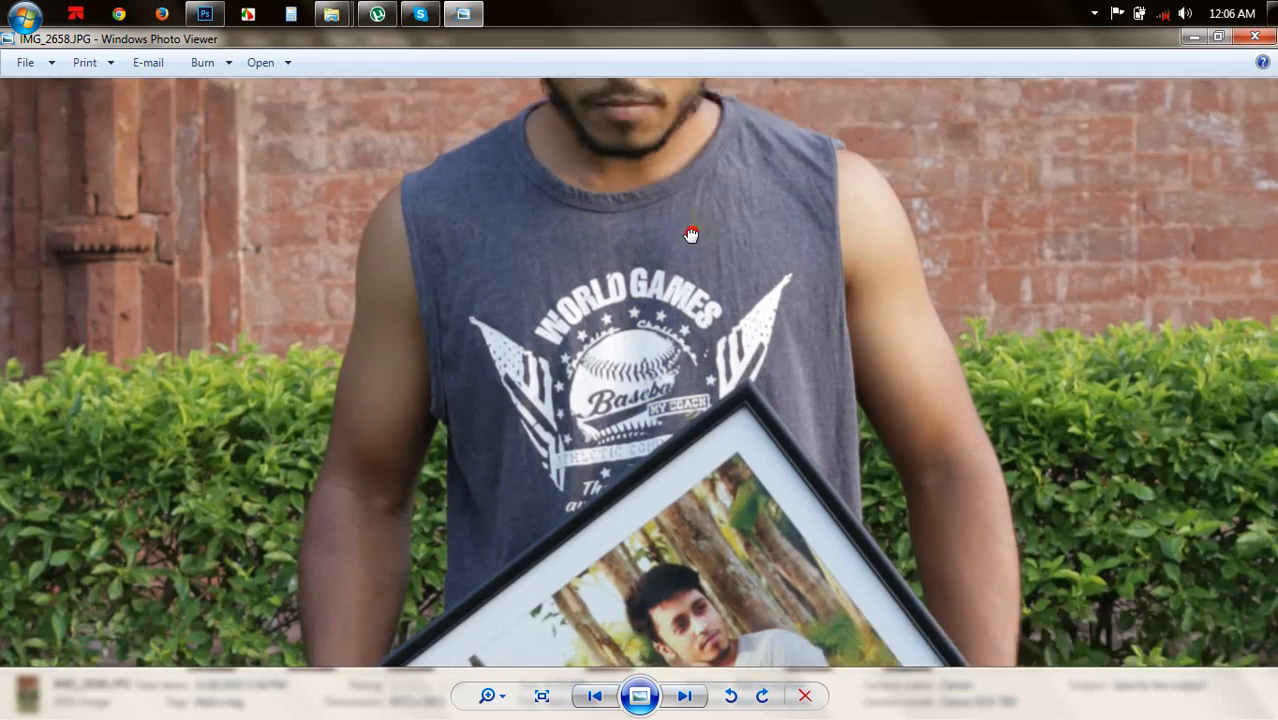
{"action": "scroll", "coordinate": [693, 335], "scroll_direction": "down", "scroll_amount": 5}
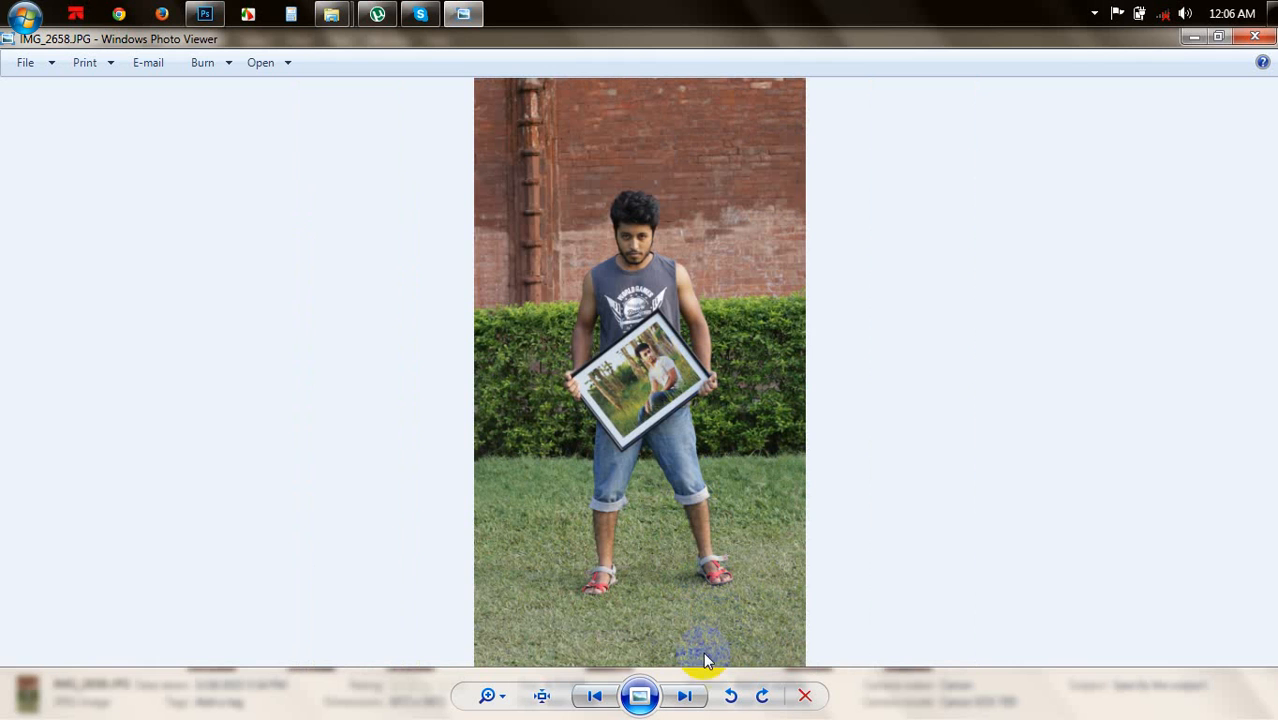
{"action": "left_click", "coordinate": [596, 696]}
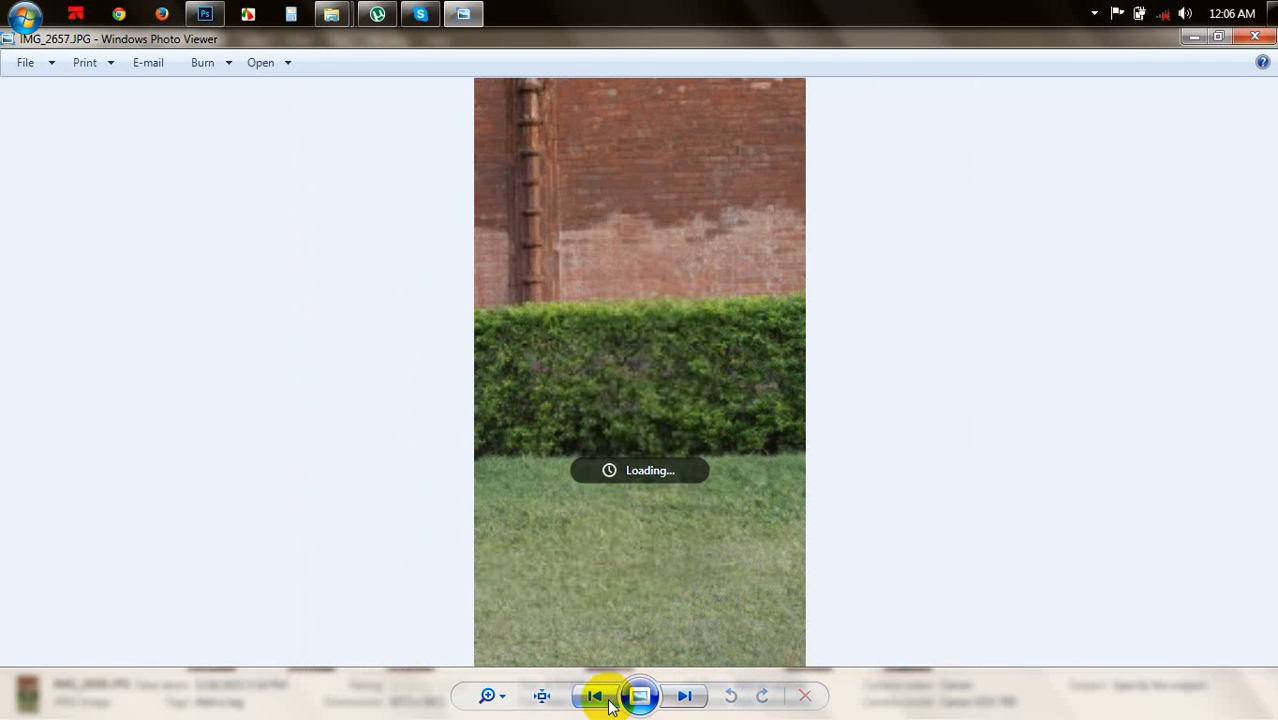
{"action": "scroll", "coordinate": [614, 248], "scroll_direction": "up", "scroll_amount": 2}
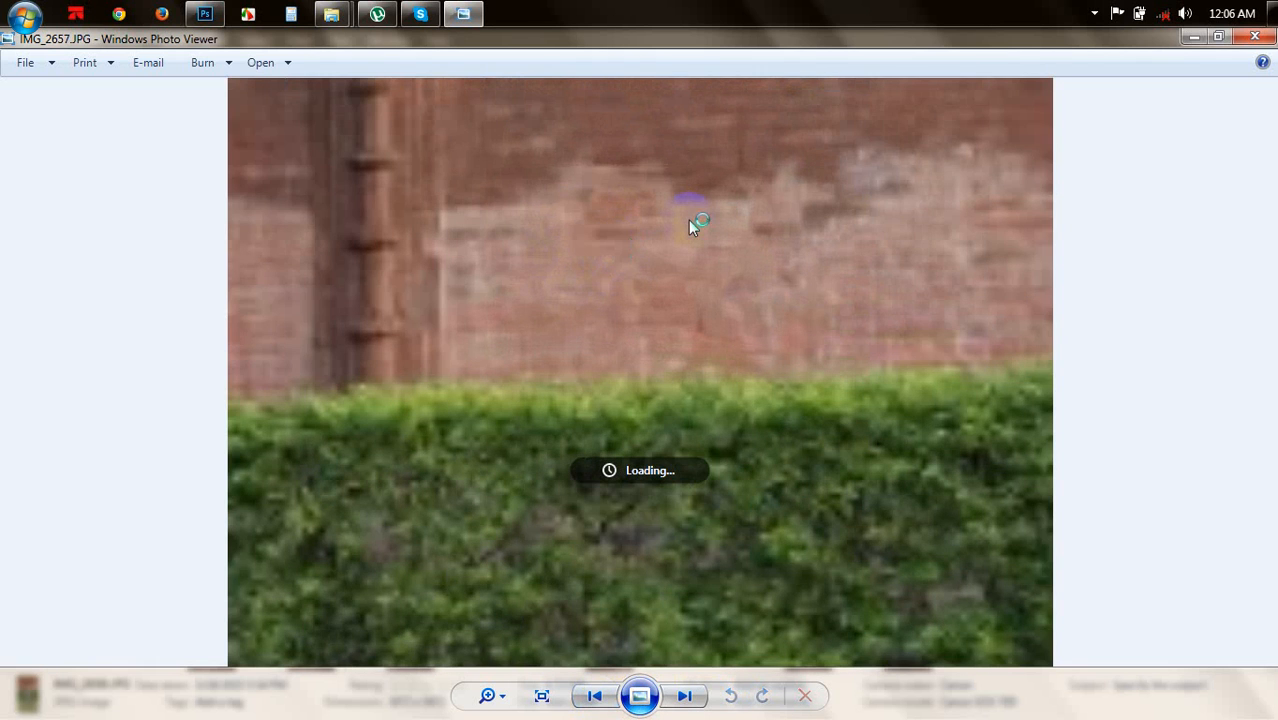
{"action": "scroll", "coordinate": [688, 220], "scroll_direction": "down", "scroll_amount": 3}
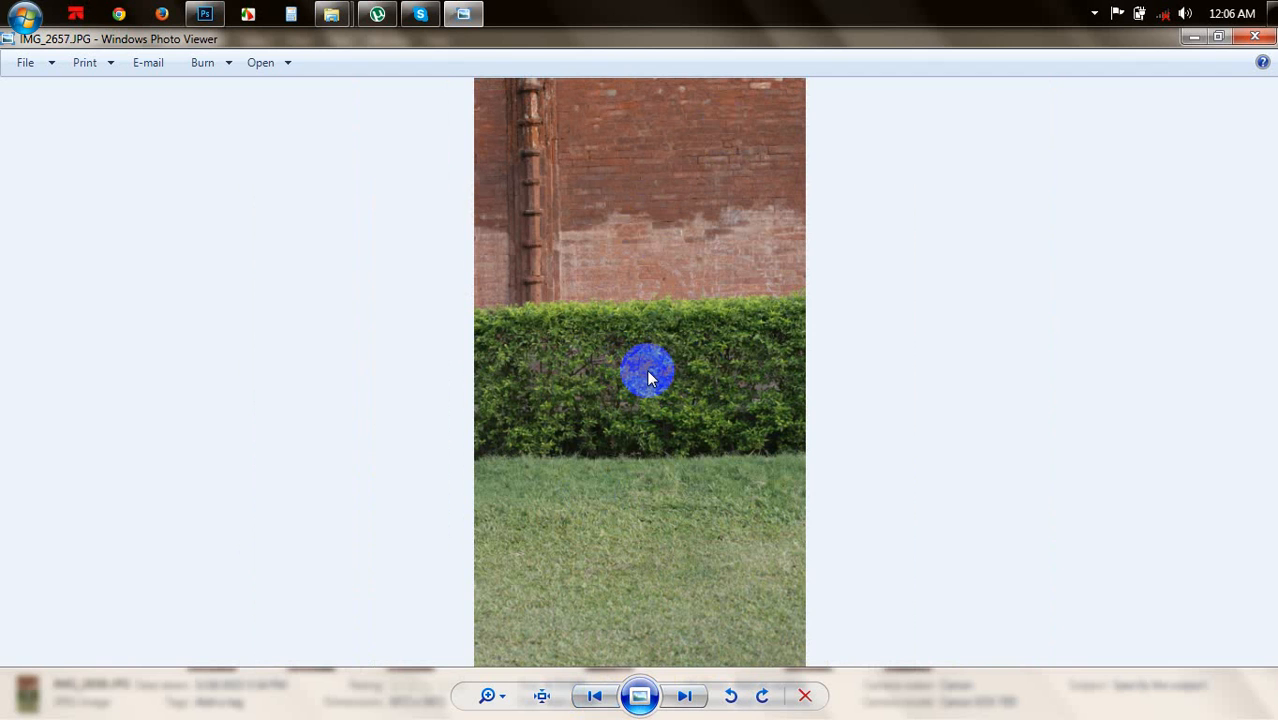
Step: Compare IMG_2657.JPG and IMG_2658.JPG by switching repeatedly between the two photos
{"action": "key", "text": "Right"}
{"action": "key", "text": "Left"}
{"action": "key", "text": "Right"}
{"action": "key", "text": "Left"}
{"action": "key", "text": "Right"}
{"action": "key", "text": "Left"}
{"action": "key", "text": "Right"}
{"action": "key", "text": "Left"}
{"action": "left_click", "coordinate": [642, 326]}
{"action": "key", "text": "Right"}
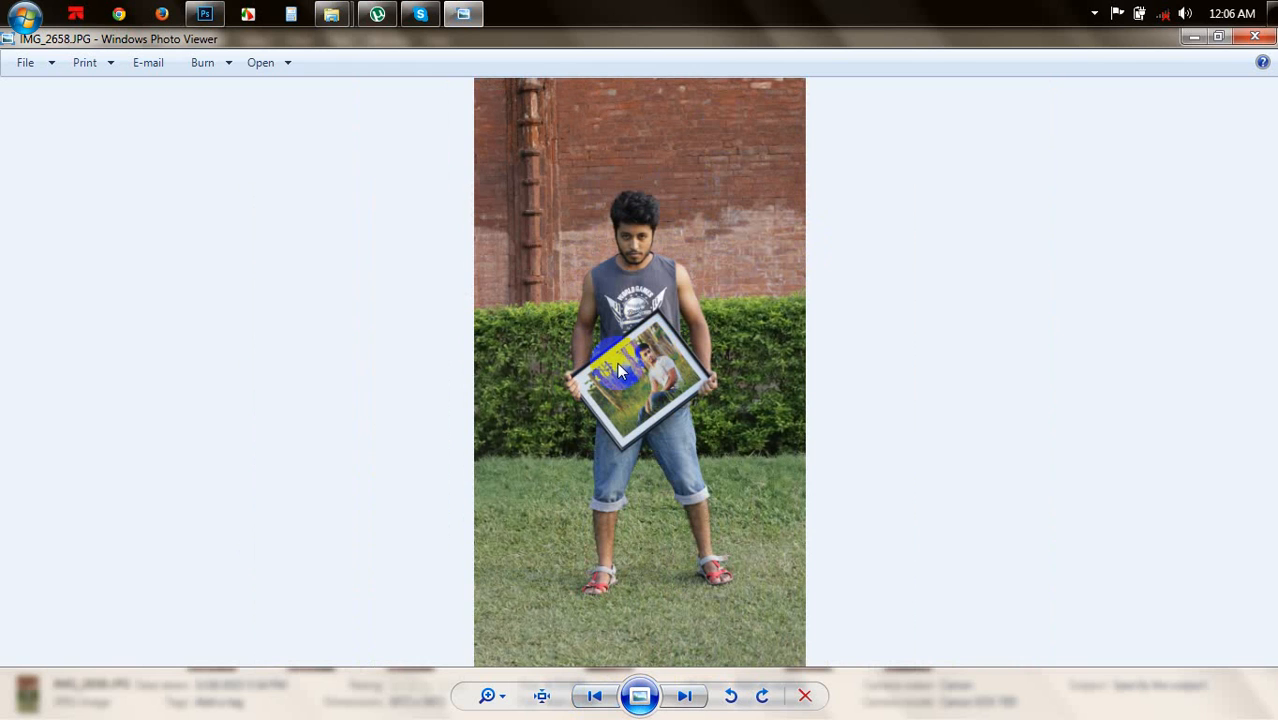
{"action": "key", "text": "Left"}
{"action": "key", "text": "Right"}
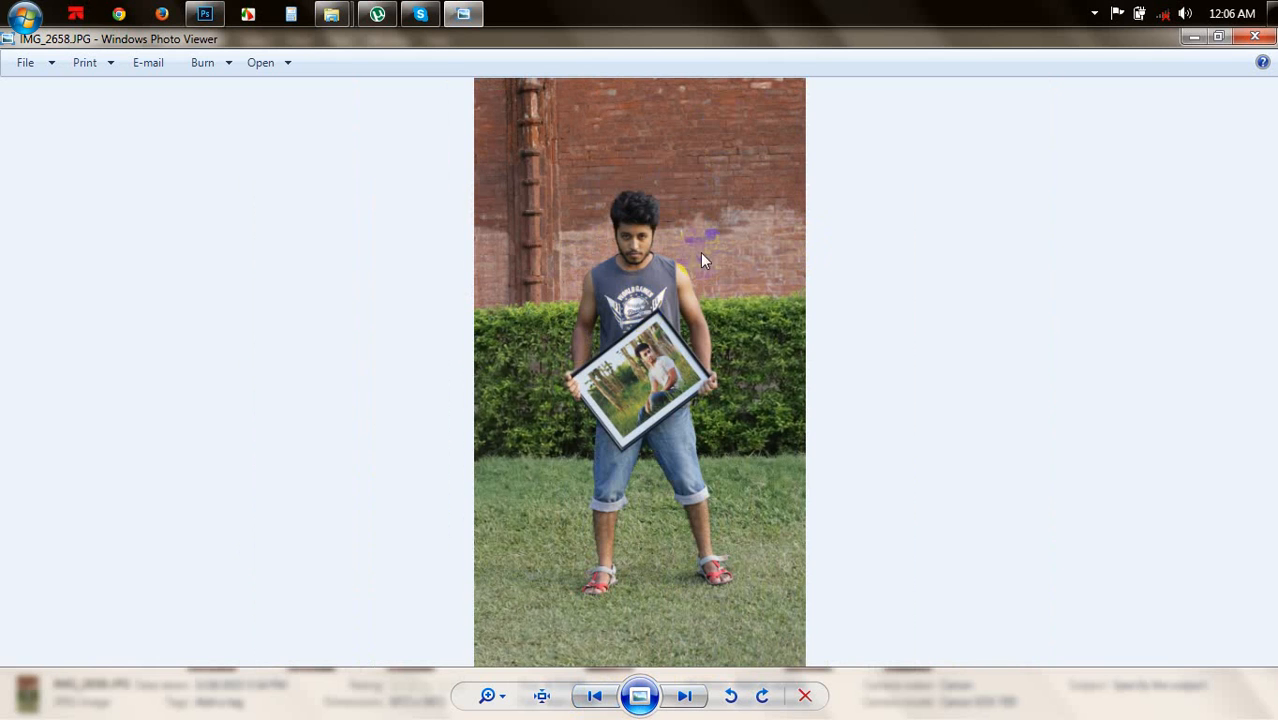
Step: Close the photo viewer and open IMG_2657.JPG and IMG_2658.JPG together in Photoshop
{"action": "left_click", "coordinate": [1252, 37]}
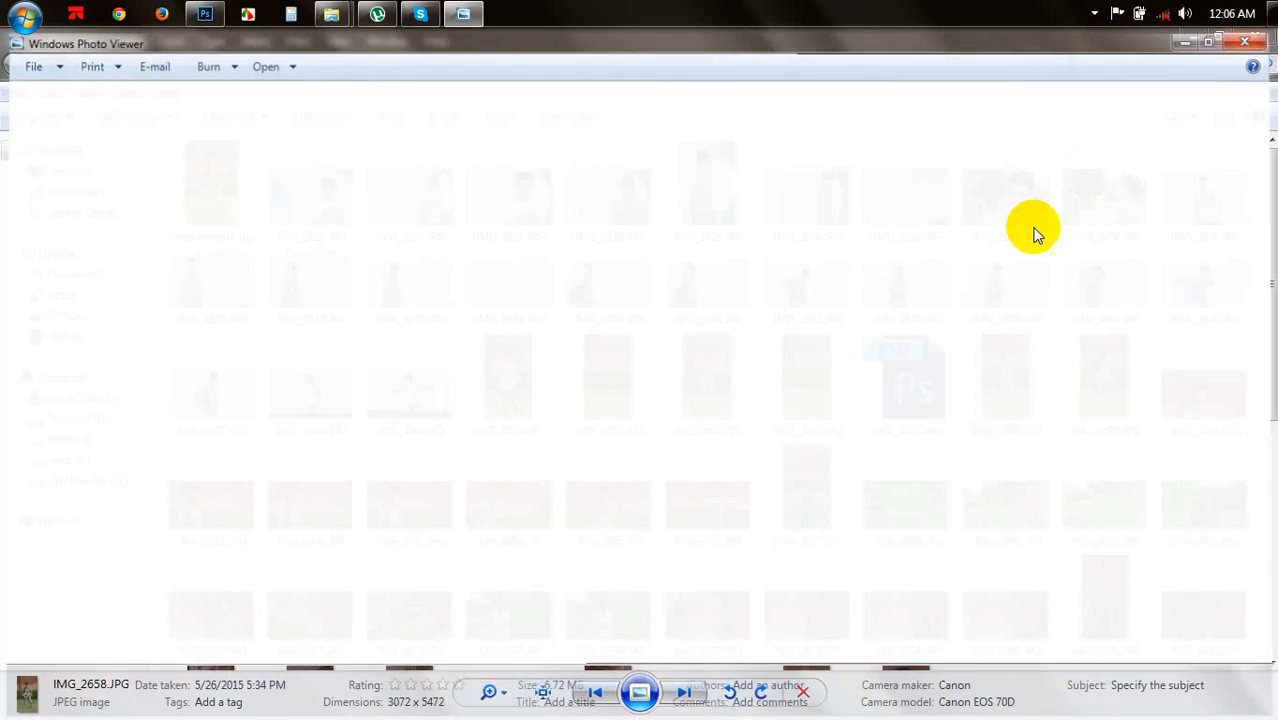
{"action": "left_click", "coordinate": [813, 372], "text": "ctrl"}
{"action": "left_click_drag", "start_coordinate": [830, 382], "coordinate": [276, 270]}
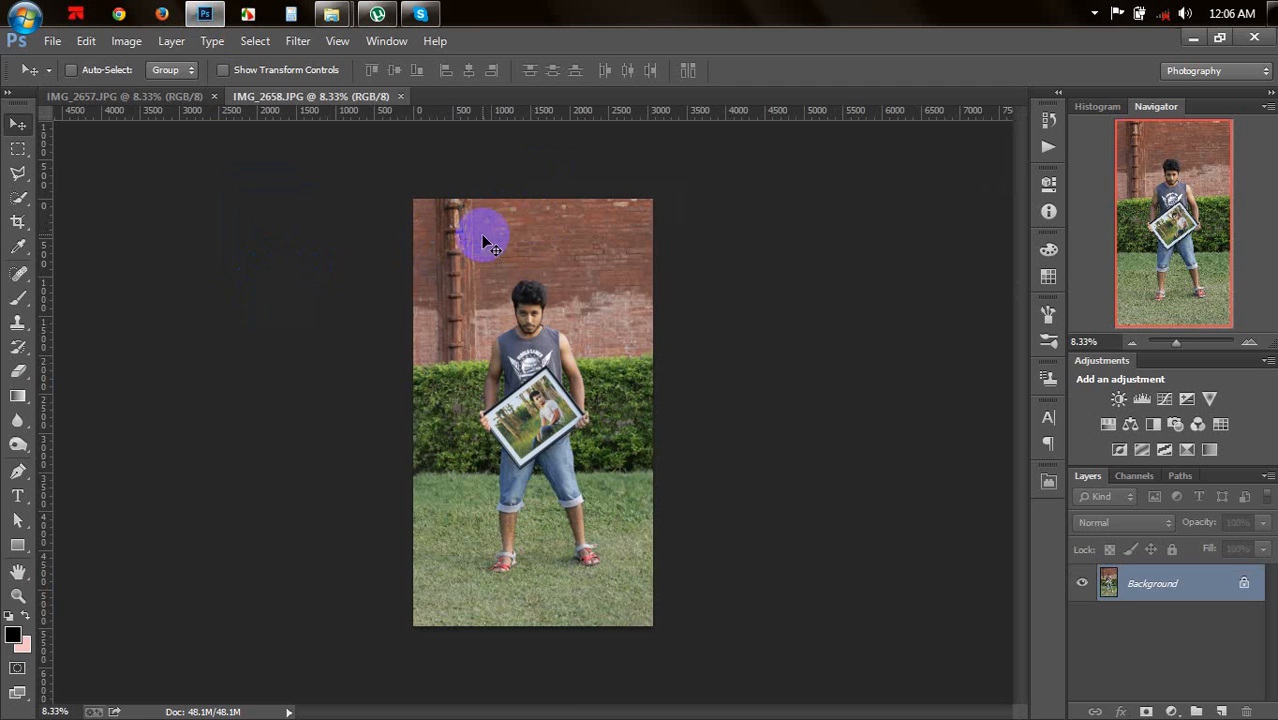
Step: Copy the IMG_2658.JPG photo of the man with the frame into the IMG_2657.JPG document as a new layer
{"action": "left_click", "coordinate": [175, 100]}
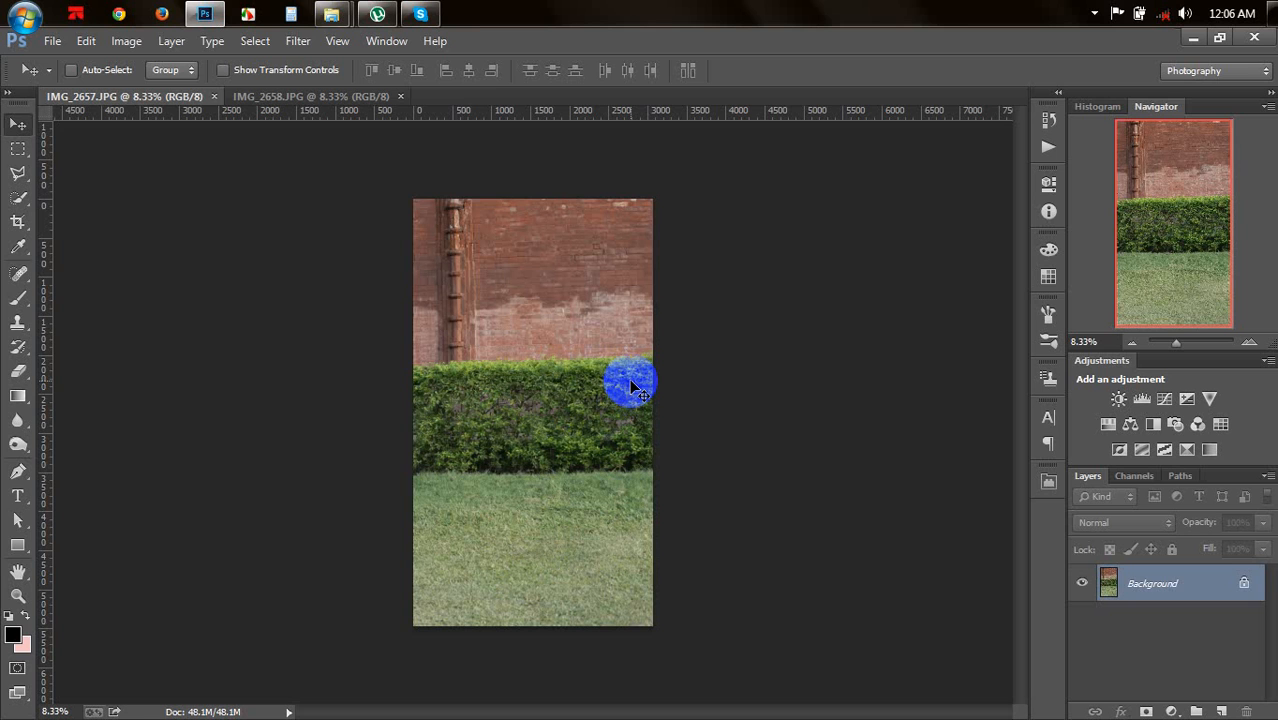
{"action": "left_click", "coordinate": [355, 97]}
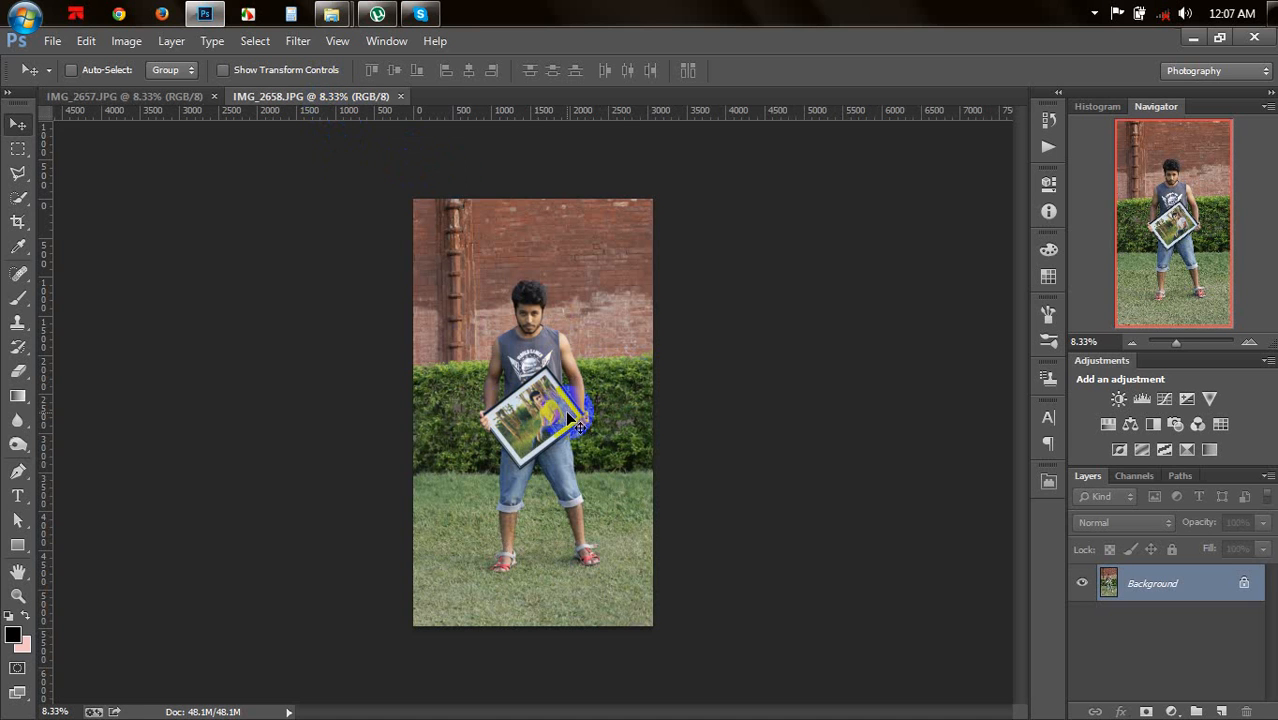
{"action": "left_click_drag", "start_coordinate": [567, 414], "coordinate": [543, 386]}
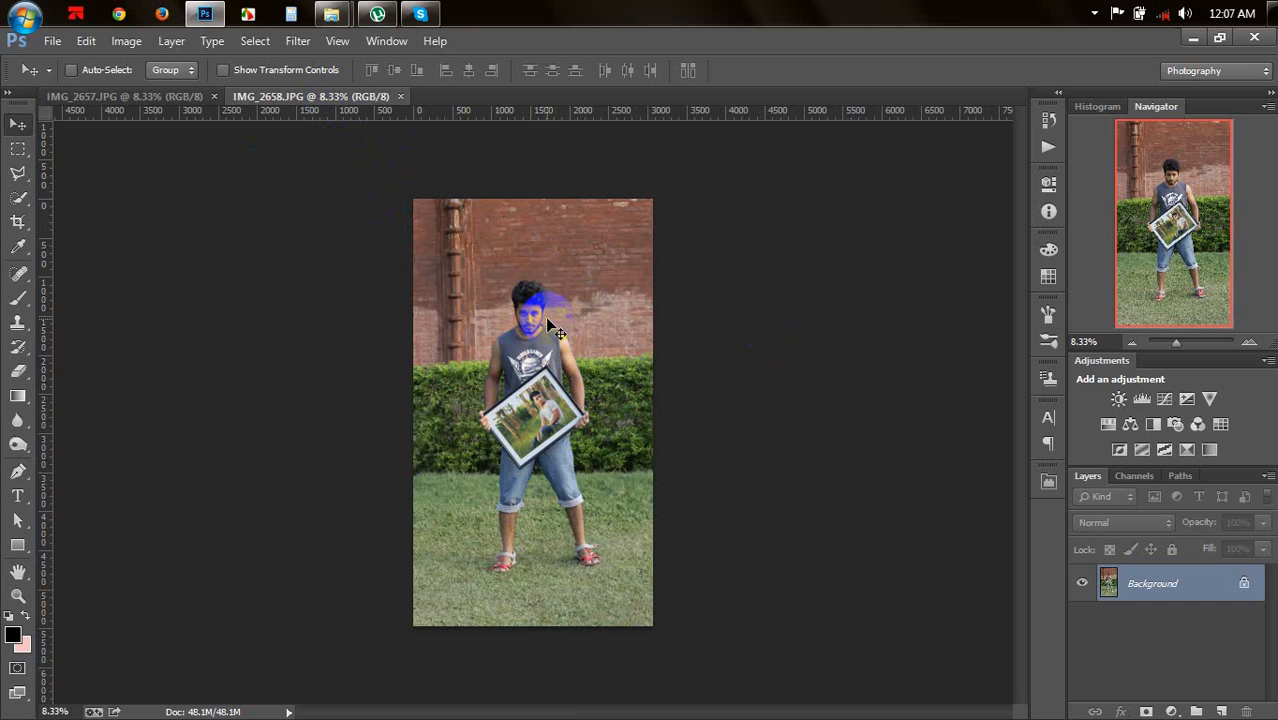
{"action": "scroll", "coordinate": [550, 290], "scroll_direction": "up", "scroll_amount": 2, "text": "alt"}
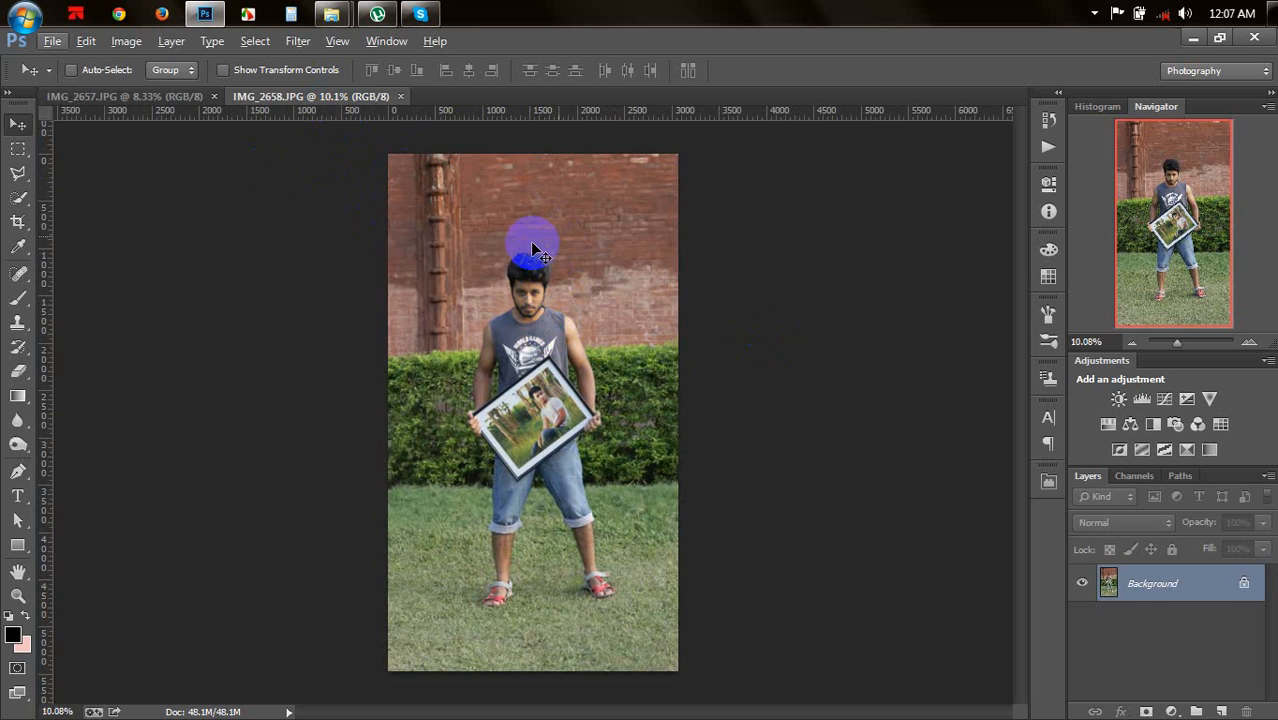
{"action": "left_click_drag", "start_coordinate": [524, 245], "coordinate": [494, 304]}
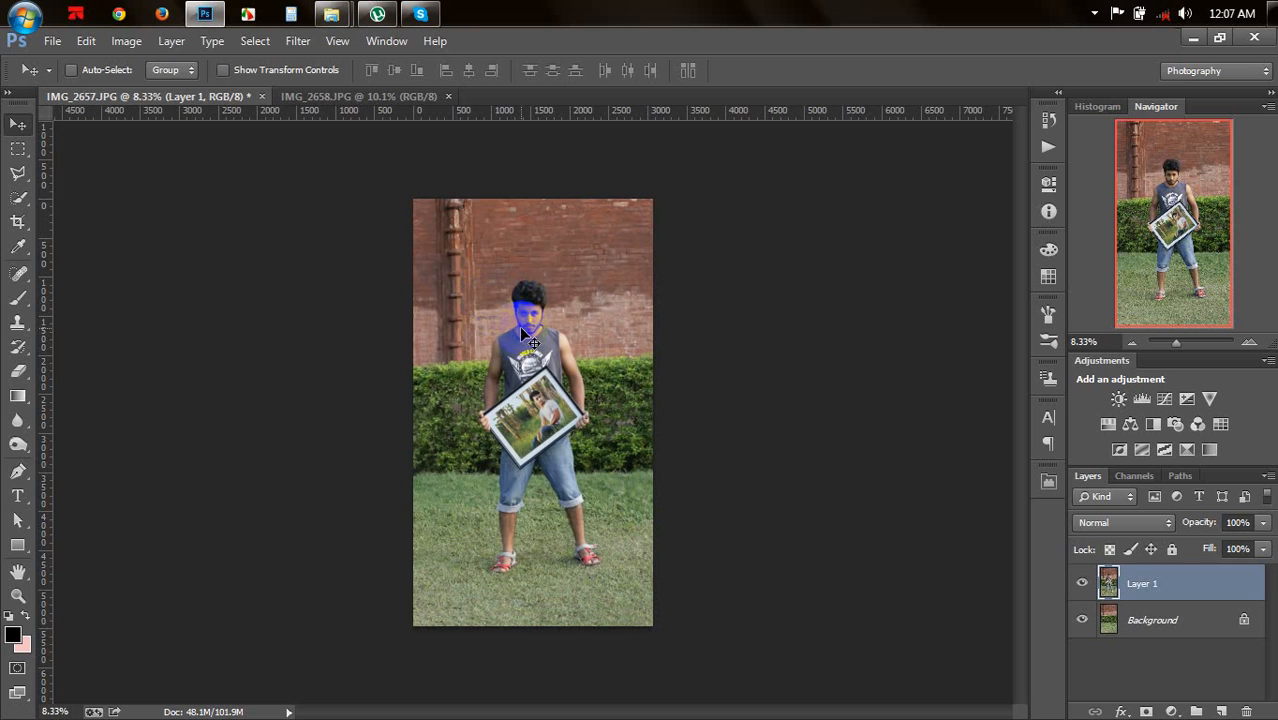
Step: Align Layer 1 to the horizontal and vertical centers of the whole canvas, and clear the selection
{"action": "key", "text": "ctrl+a"}
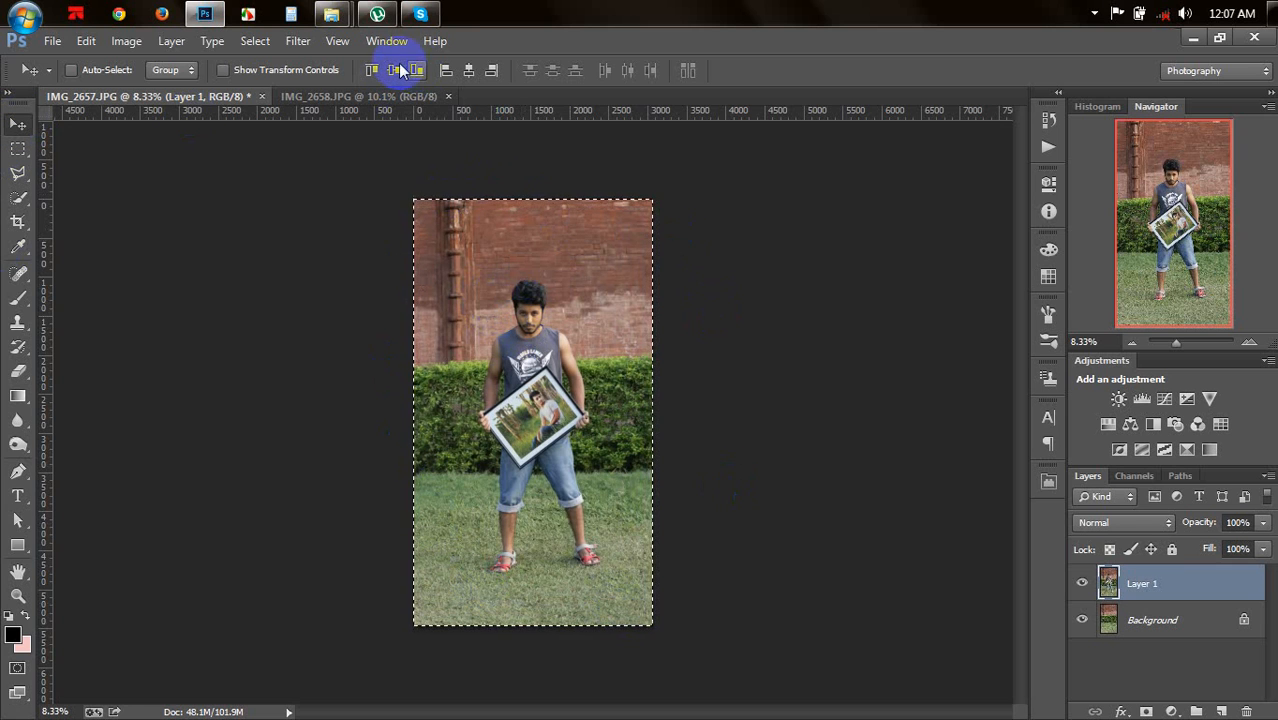
{"action": "left_click", "coordinate": [473, 68]}
{"action": "left_click", "coordinate": [396, 69]}
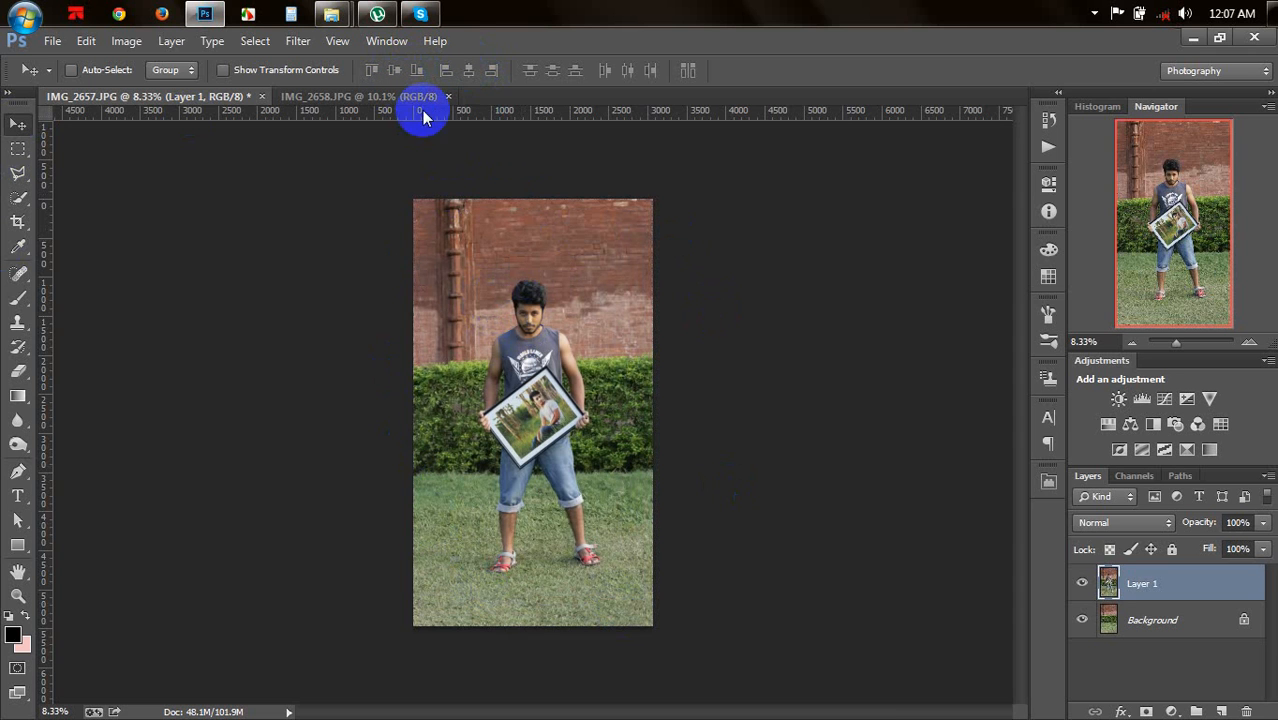
Step: Select the Background layer and enlarge the Layers panel by shrinking the Navigator and Adjustments area above it
{"action": "scroll", "coordinate": [535, 290], "scroll_direction": "up", "scroll_amount": 3}
{"action": "scroll", "coordinate": [545, 300], "scroll_direction": "up", "scroll_amount": 2}
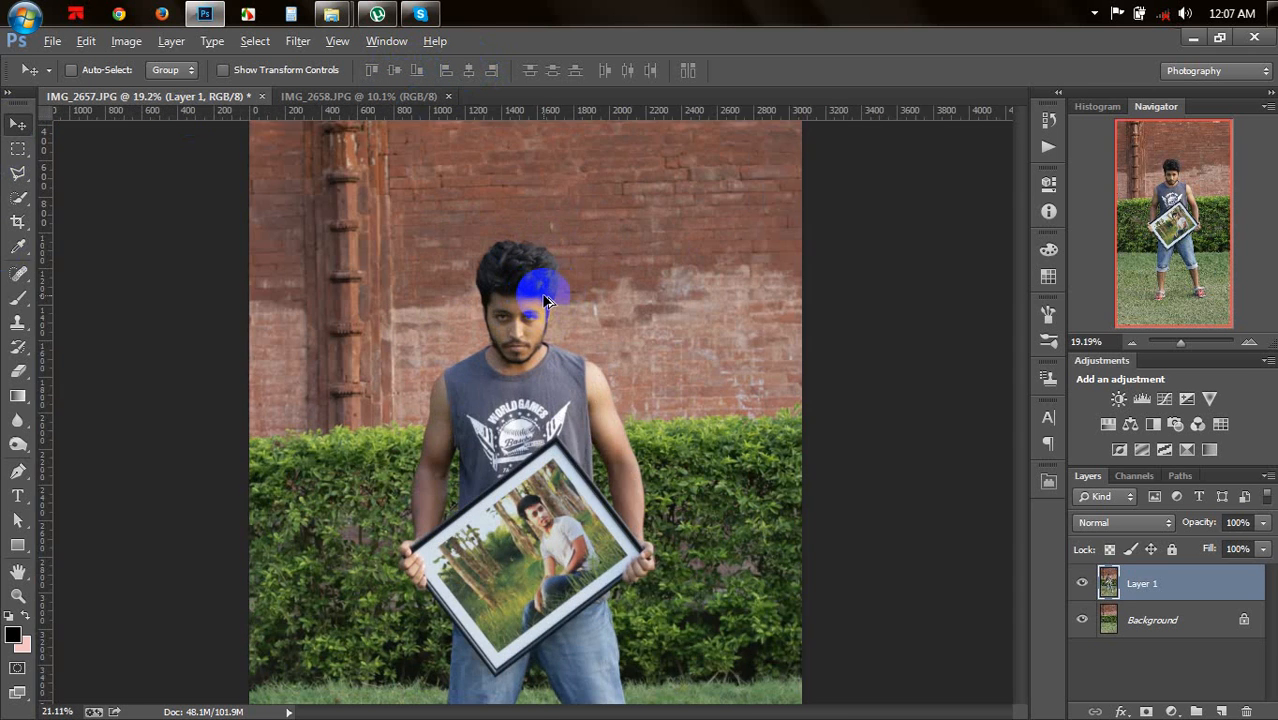
{"action": "left_click_drag", "start_coordinate": [587, 420], "coordinate": [632, 200]}
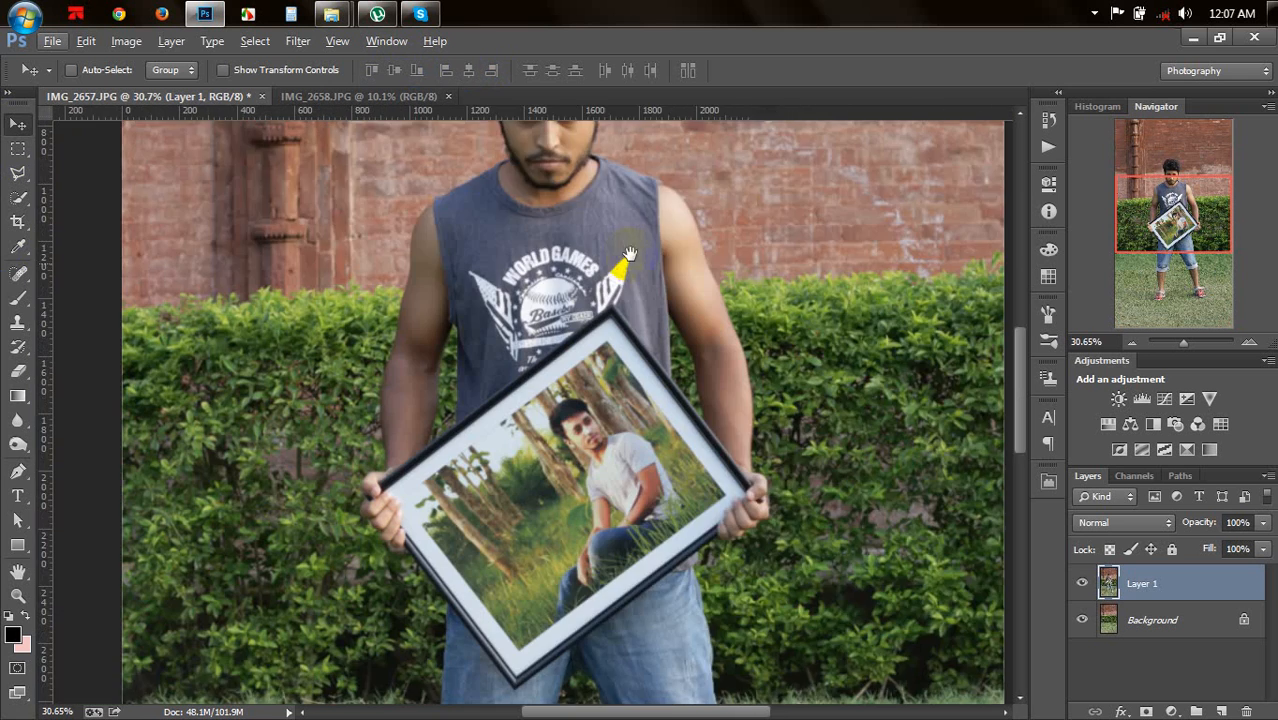
{"action": "left_click_drag", "start_coordinate": [630, 440], "coordinate": [678, 272]}
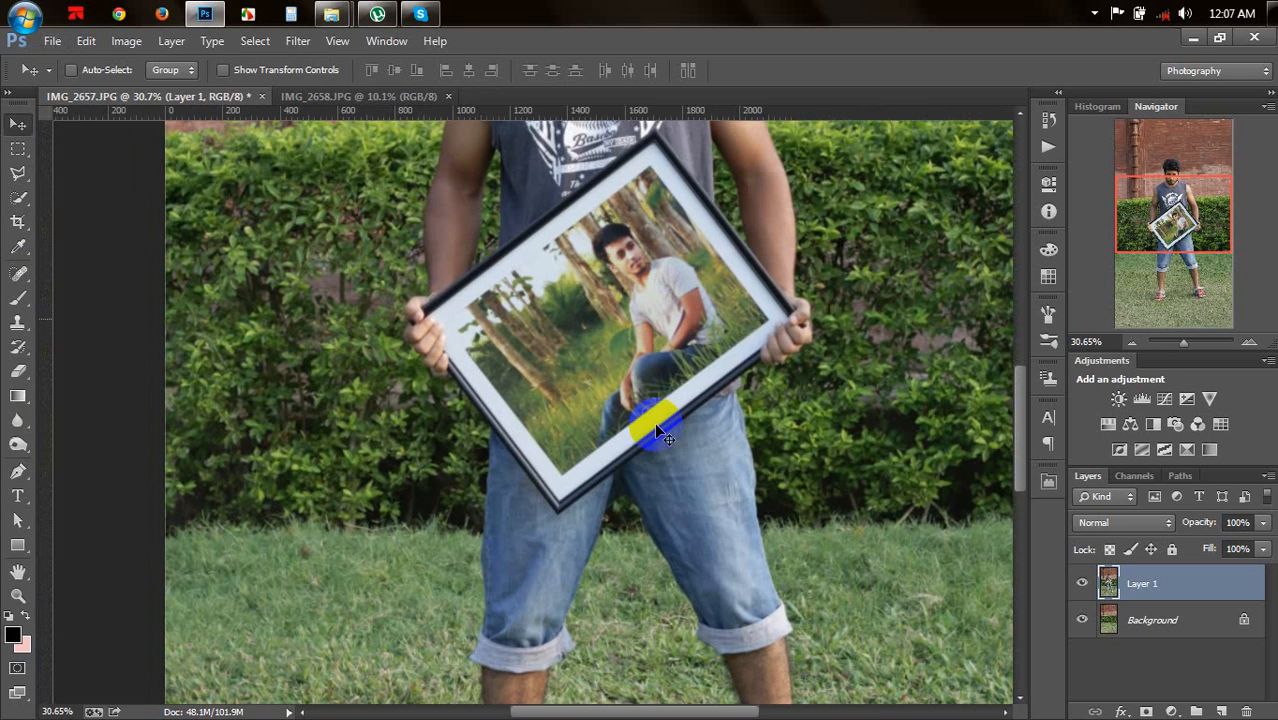
{"action": "left_click", "coordinate": [1125, 606]}
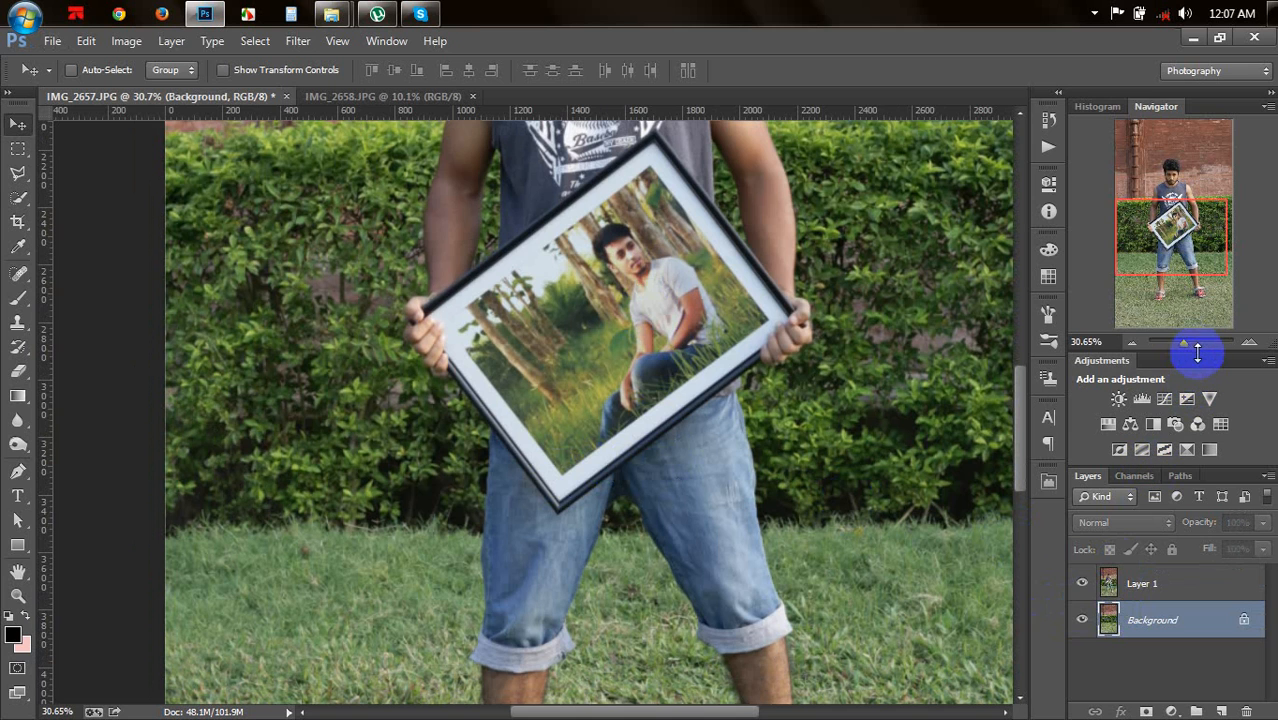
{"action": "left_click_drag", "start_coordinate": [1197, 352], "coordinate": [1212, 274]}
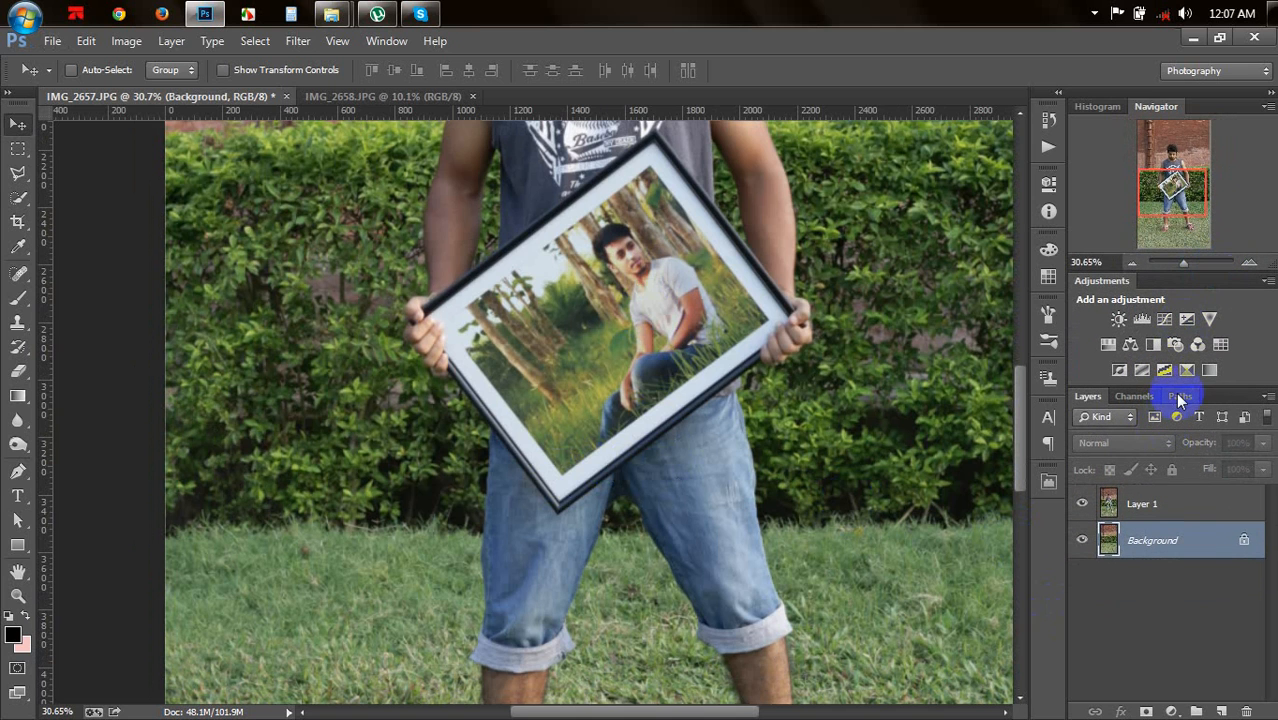
{"action": "left_click_drag", "start_coordinate": [1181, 385], "coordinate": [1180, 356]}
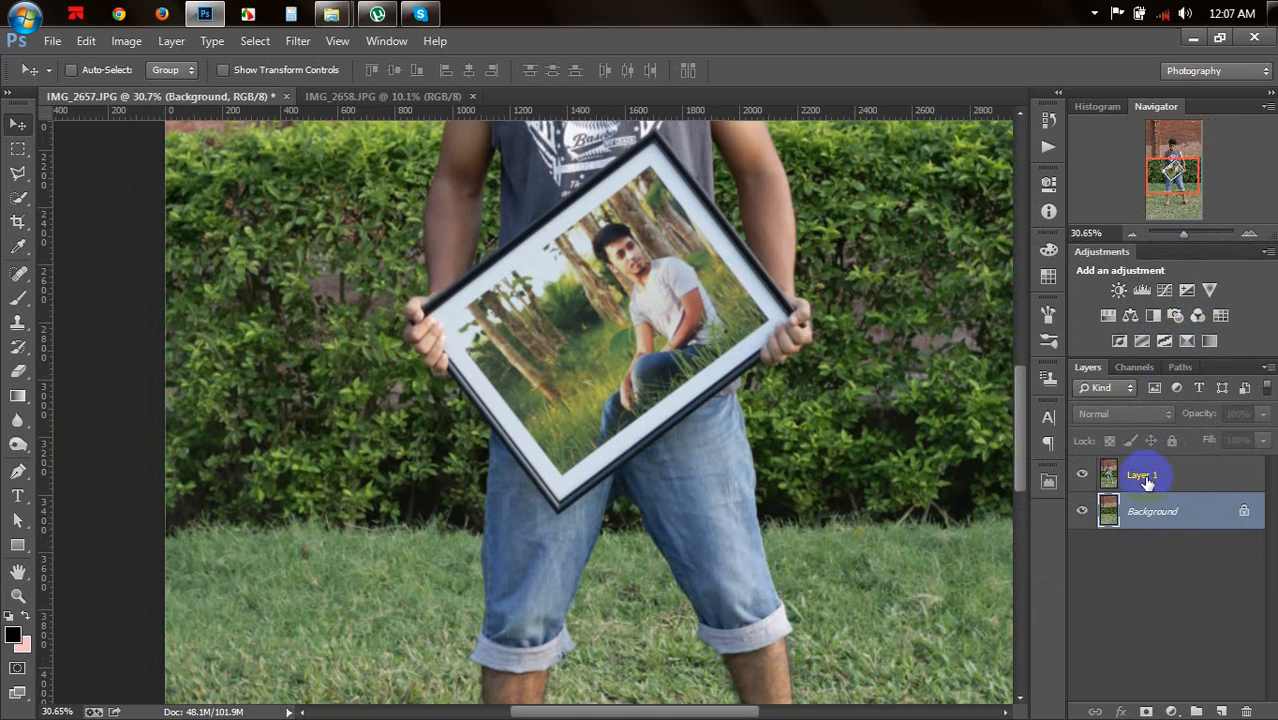
Step: Select Layer 1 and toggle its visibility repeatedly to compare it with the empty Background photo
{"action": "left_click", "coordinate": [1098, 478]}
{"action": "left_click", "coordinate": [1089, 477]}
{"action": "left_click", "coordinate": [1089, 477]}
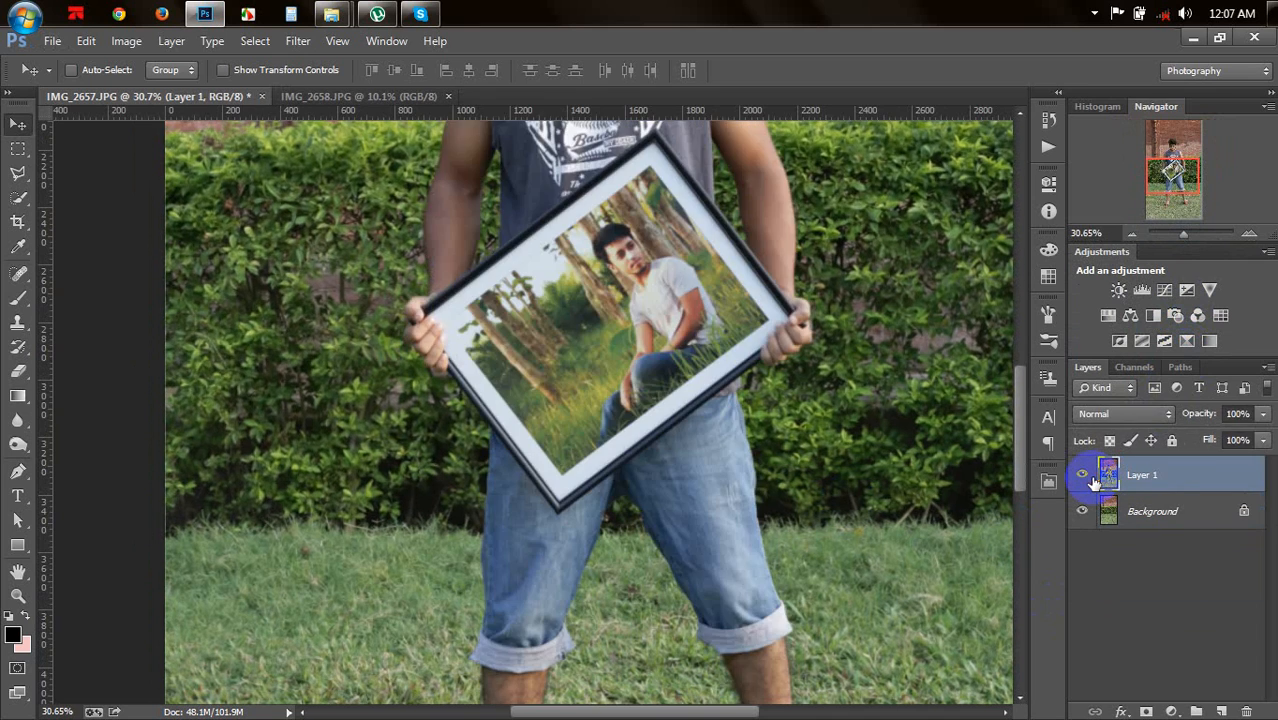
{"action": "left_click", "coordinate": [1089, 477]}
{"action": "left_click", "coordinate": [1090, 477]}
{"action": "left_click", "coordinate": [1090, 477]}
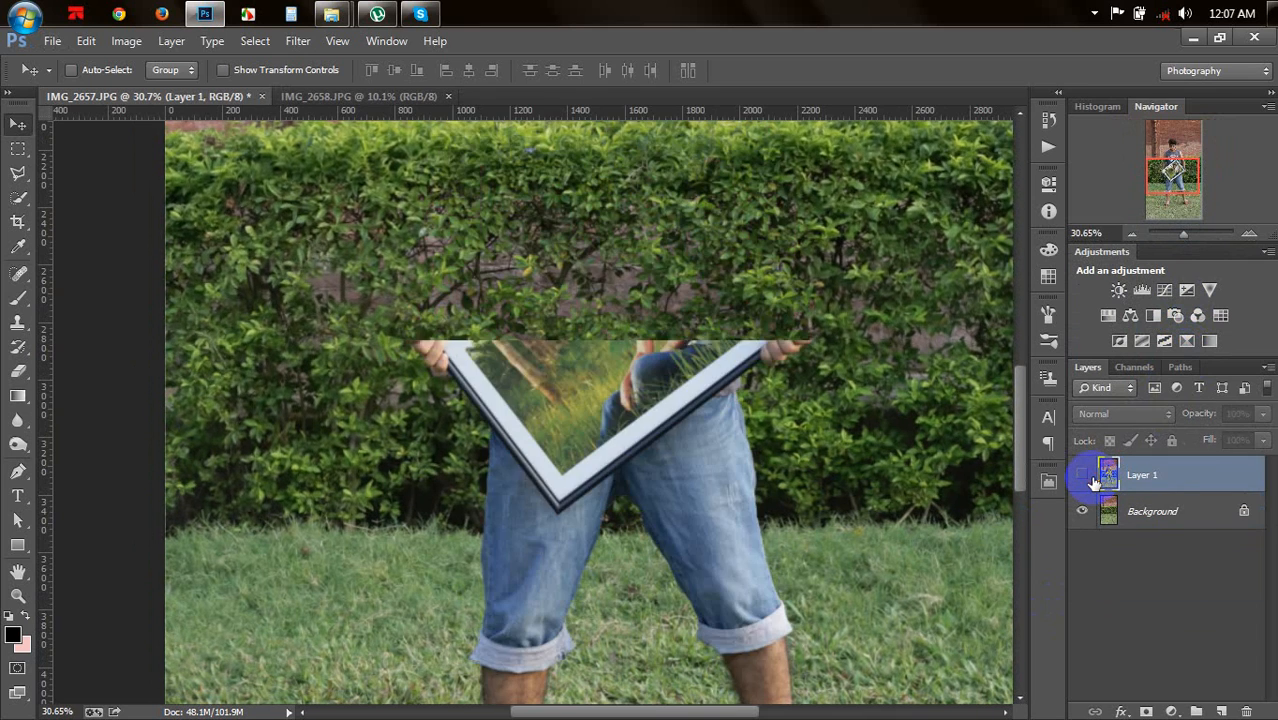
Step: Show Layer 1 and start a Pen tool path on the frame's inner edge beside the fingertips of the left-hand grip
{"action": "left_click", "coordinate": [1090, 477]}
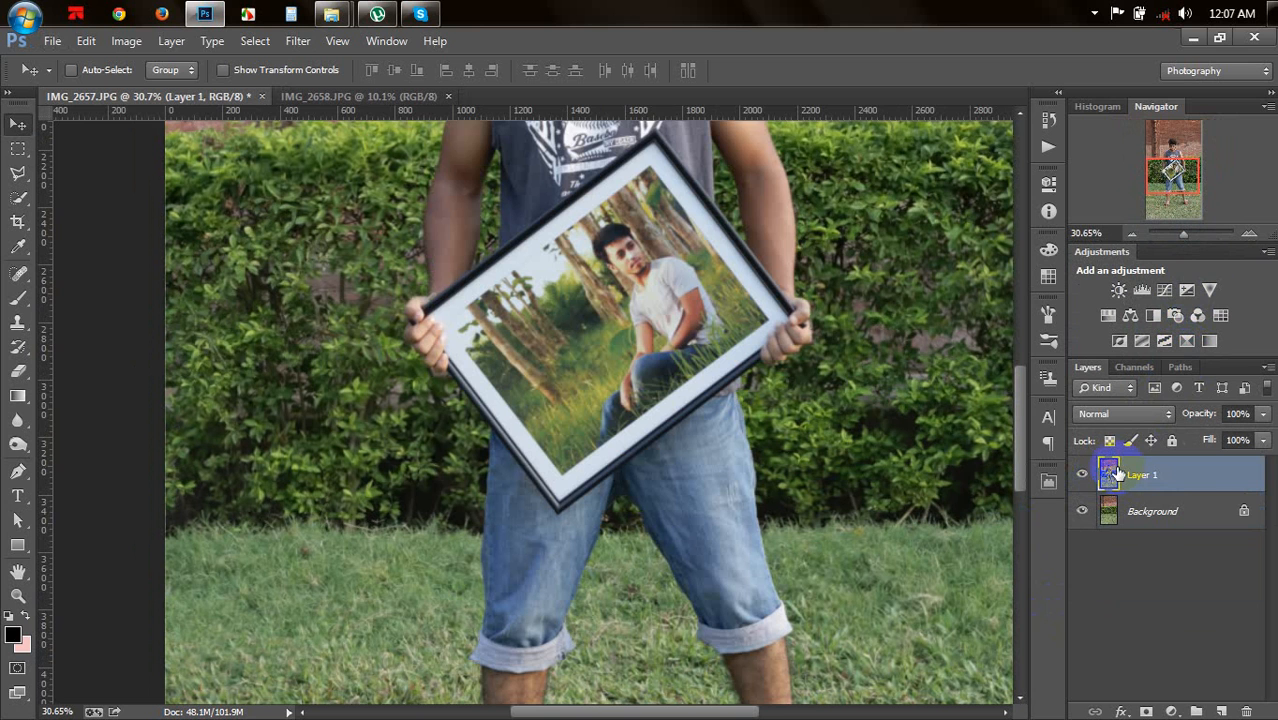
{"action": "scroll", "coordinate": [505, 427], "scroll_direction": "up", "scroll_amount": 1}
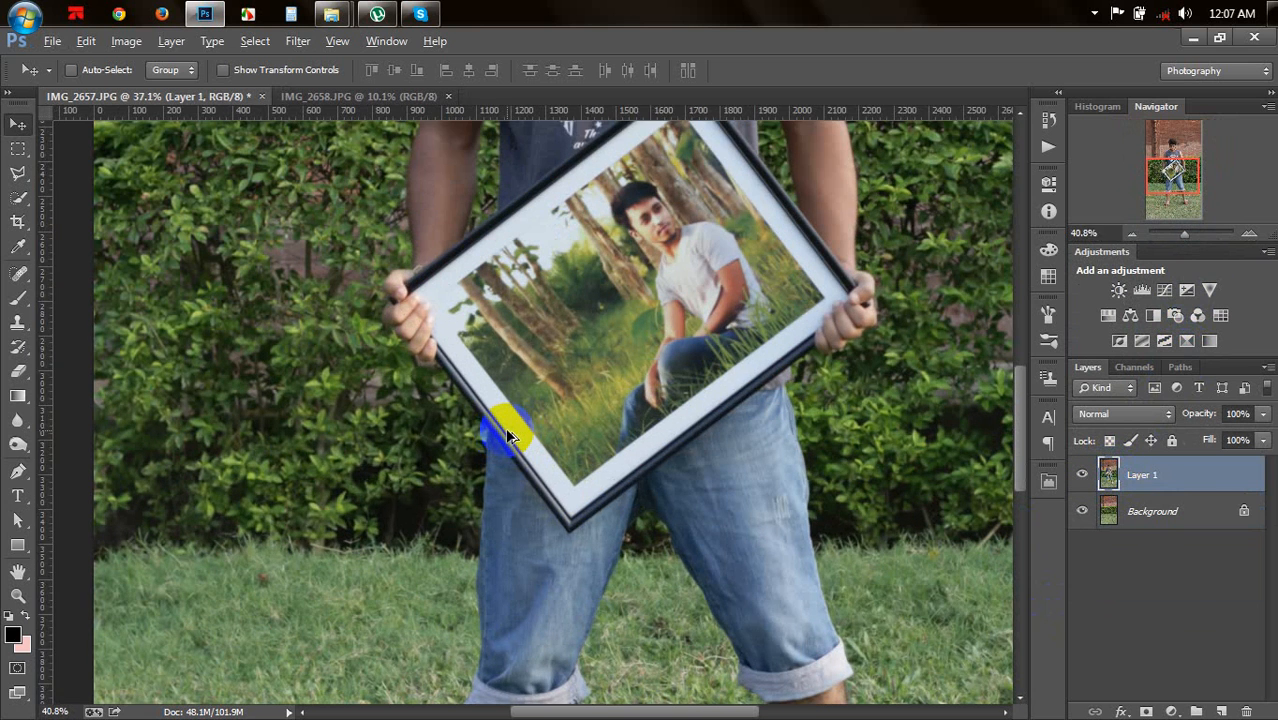
{"action": "scroll", "coordinate": [505, 427], "scroll_direction": "up", "scroll_amount": 1}
{"action": "left_click", "coordinate": [18, 471]}
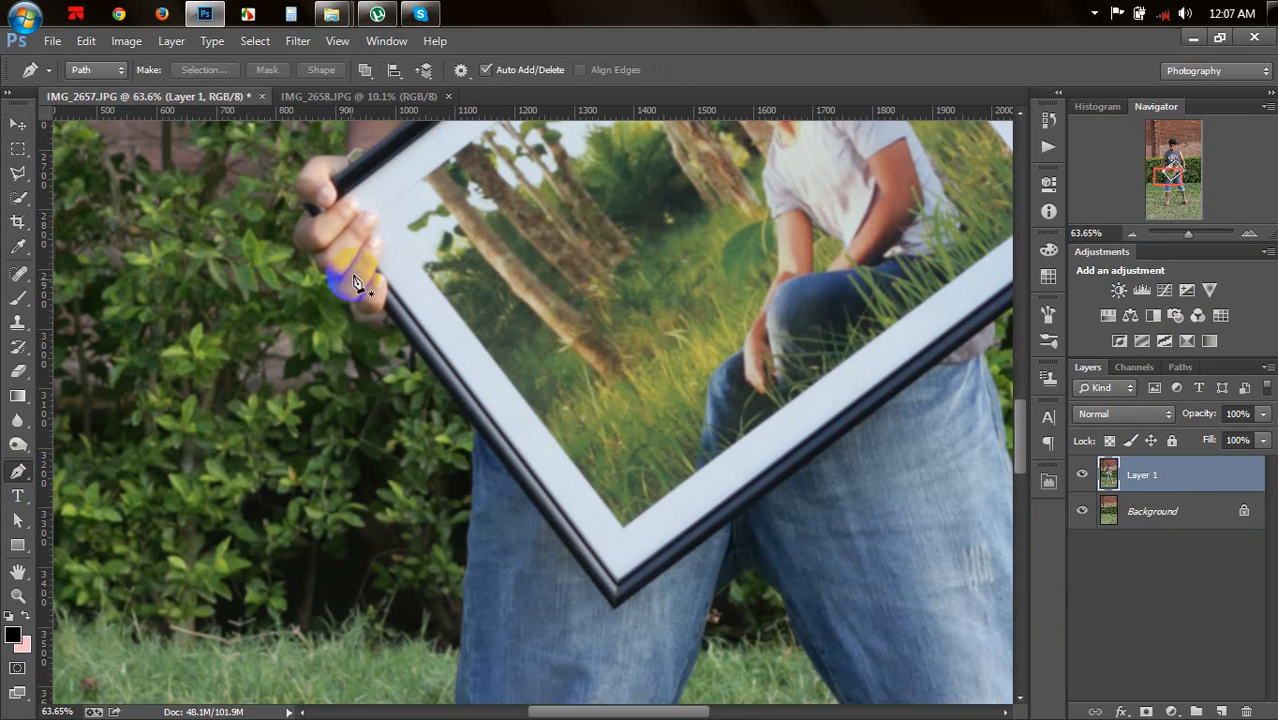
{"action": "scroll", "coordinate": [250, 265], "scroll_direction": "up", "scroll_amount": 3}
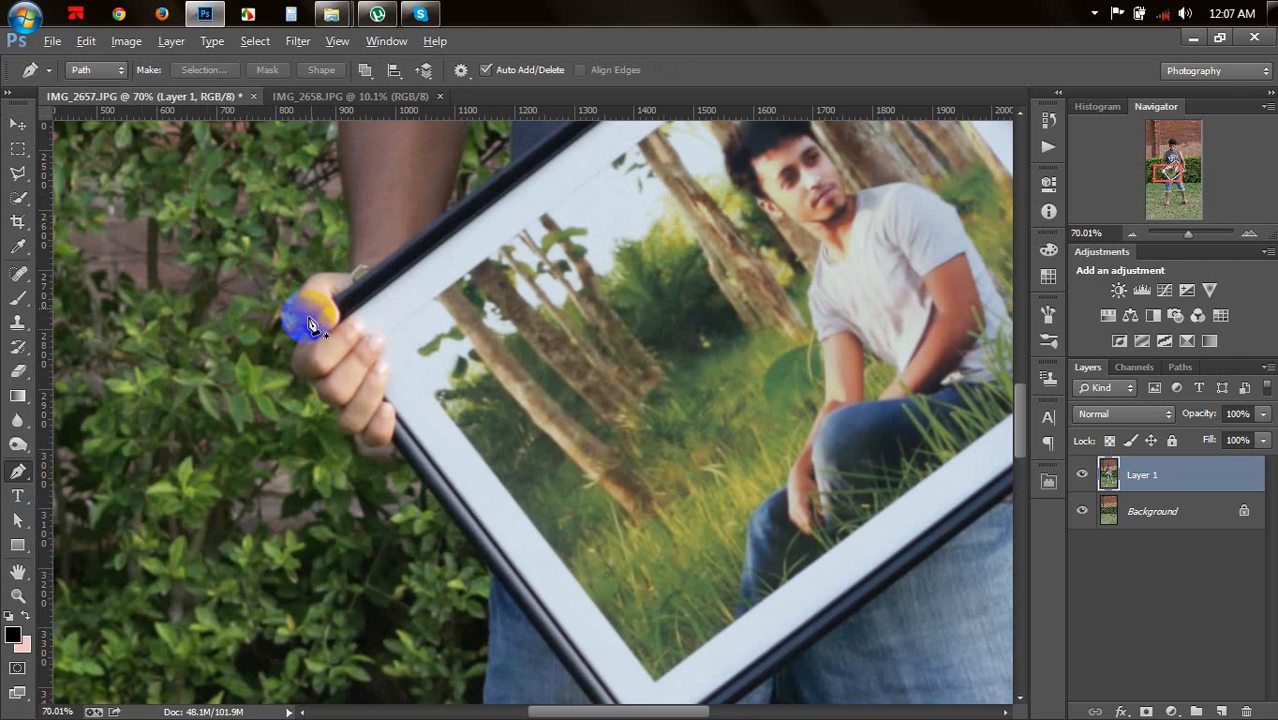
{"action": "scroll", "coordinate": [310, 324], "scroll_direction": "up", "scroll_amount": 2}
{"action": "left_click_drag", "start_coordinate": [563, 396], "coordinate": [447, 274]}
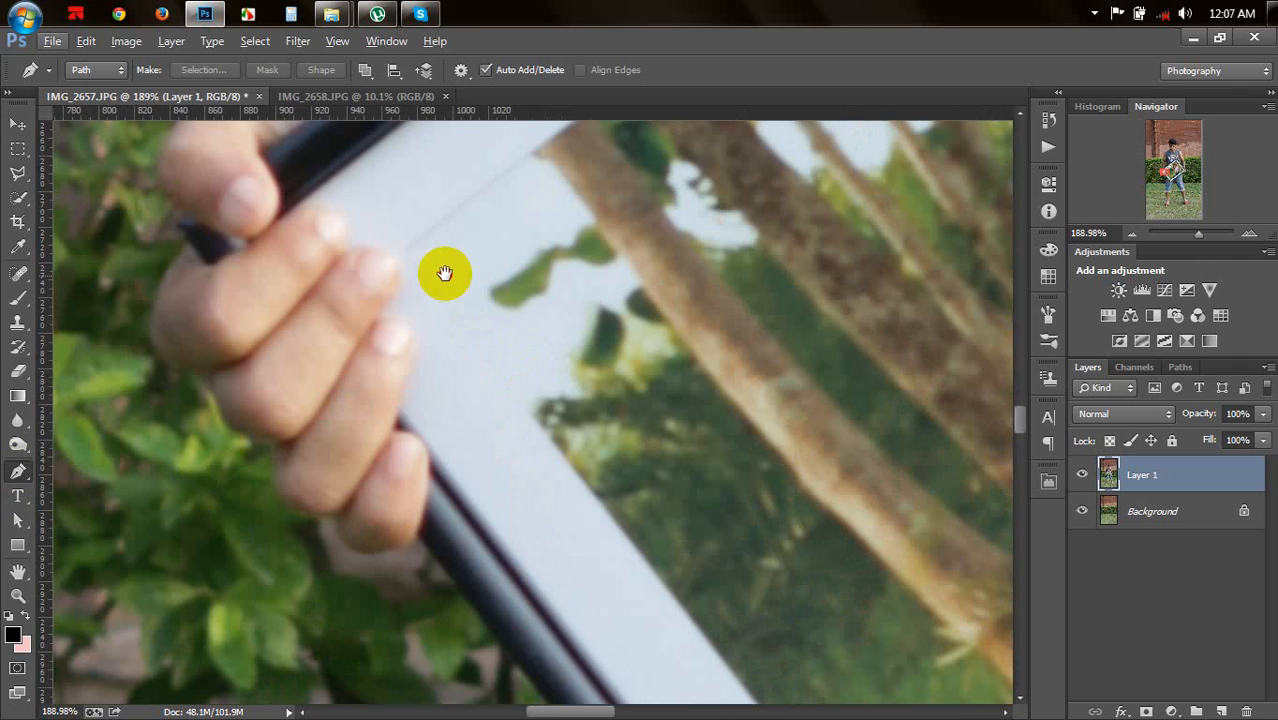
{"action": "left_click", "coordinate": [399, 407]}
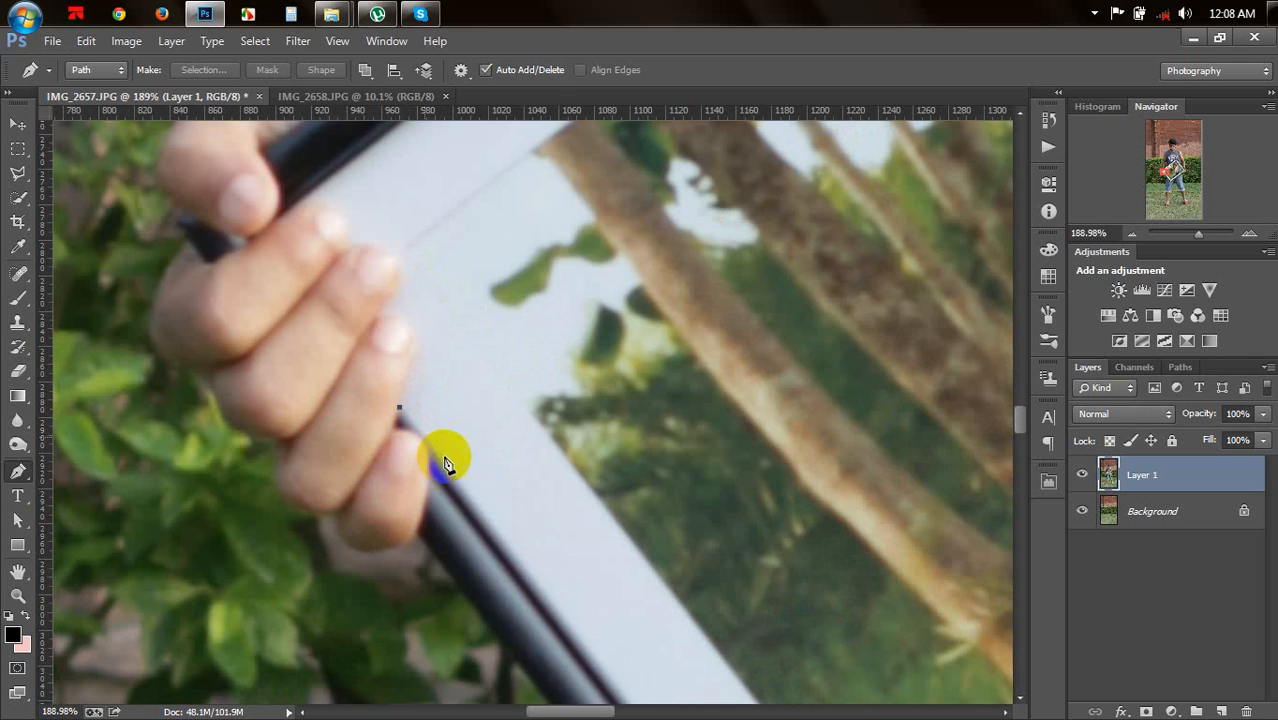
Step: Extend the path along the frame's inner border around the bottom corner and up to the lowest finger of the right-hand grip
{"action": "left_click_drag", "start_coordinate": [563, 500], "coordinate": [382, 240]}
{"action": "left_click_drag", "start_coordinate": [526, 490], "coordinate": [391, 240]}
{"action": "left_click_drag", "start_coordinate": [579, 551], "coordinate": [491, 515]}
{"action": "left_click", "coordinate": [417, 438]}
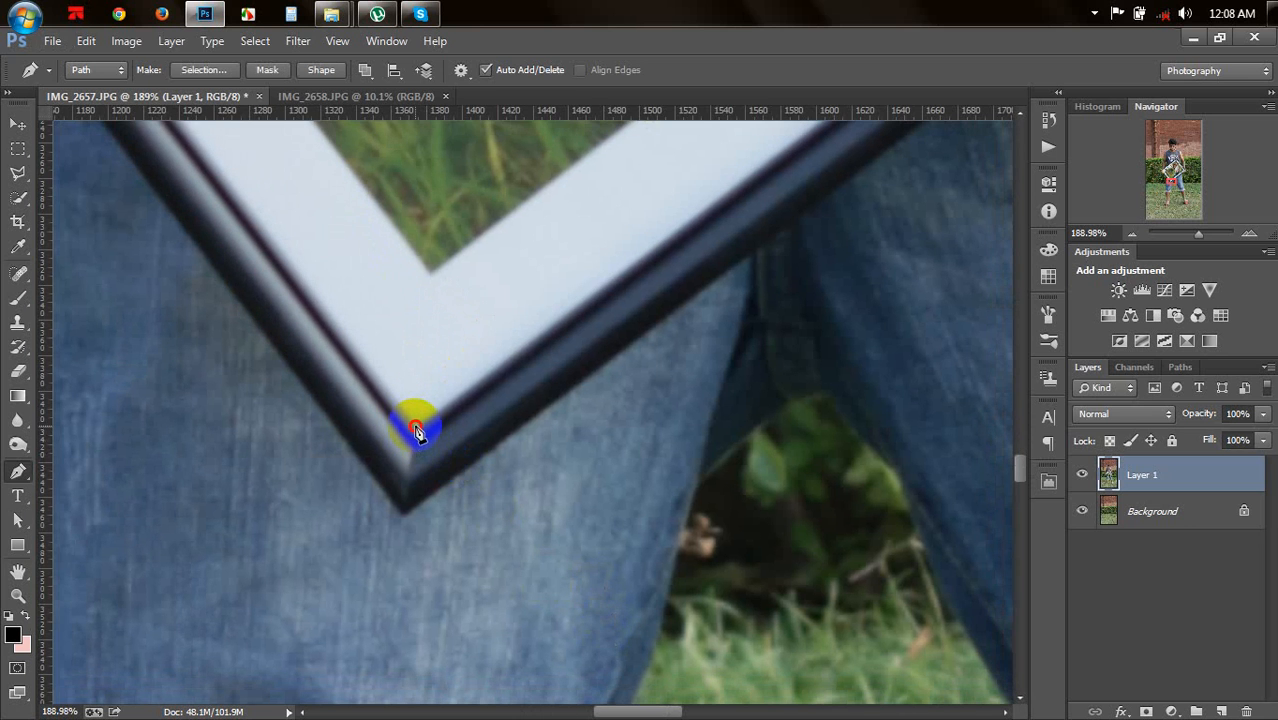
{"action": "left_click_drag", "start_coordinate": [605, 357], "coordinate": [816, 309]}
{"action": "left_click", "coordinate": [802, 386]}
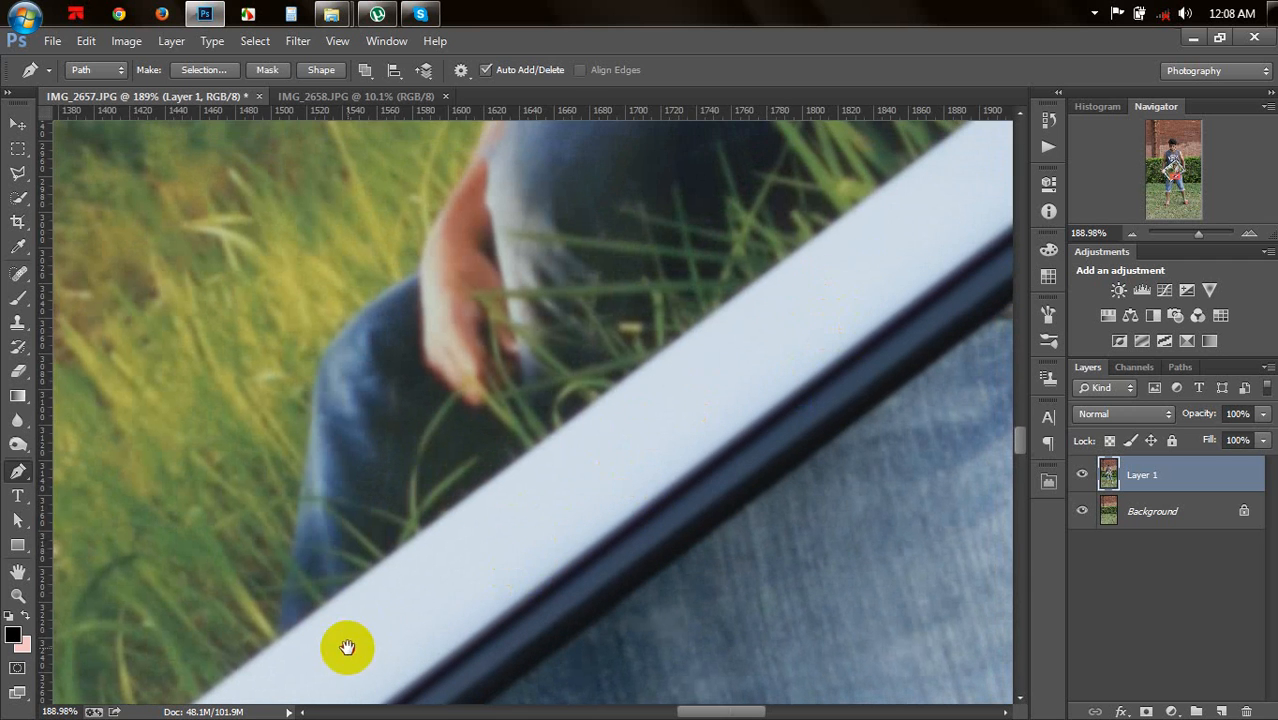
{"action": "left_click_drag", "start_coordinate": [345, 648], "coordinate": [659, 491]}
{"action": "left_click", "coordinate": [712, 520]}
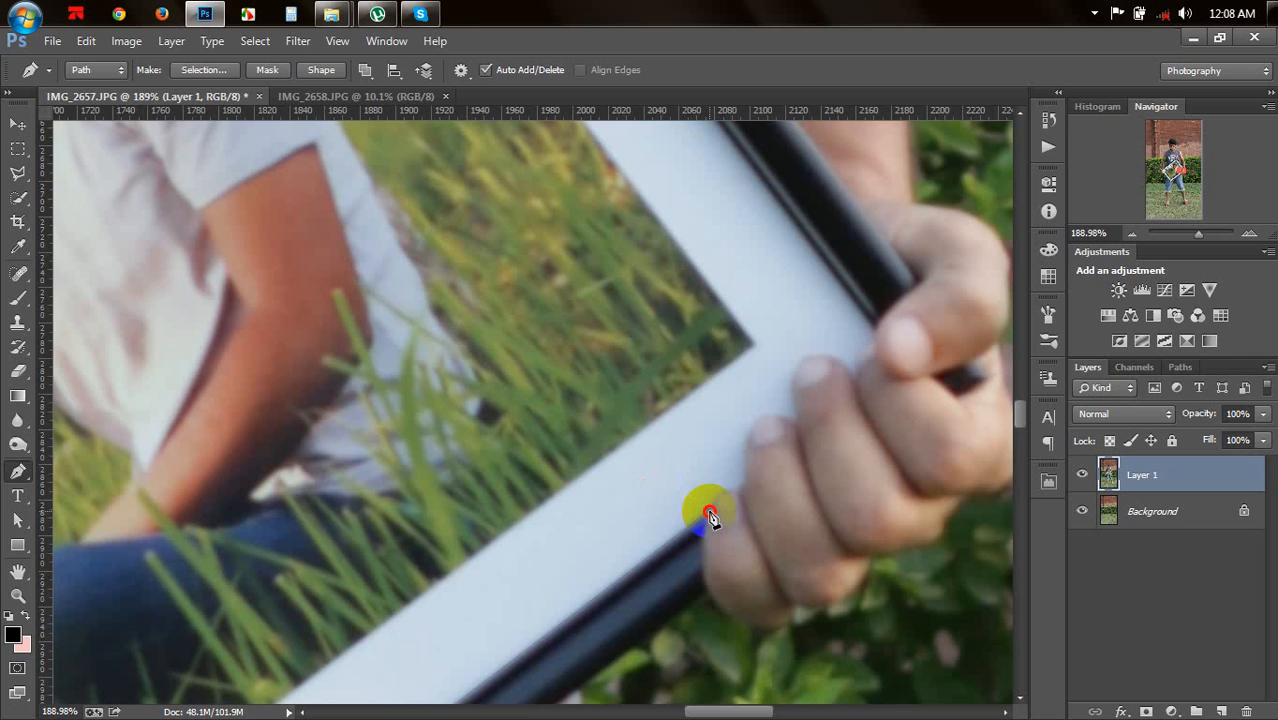
{"action": "left_click", "coordinate": [709, 511]}
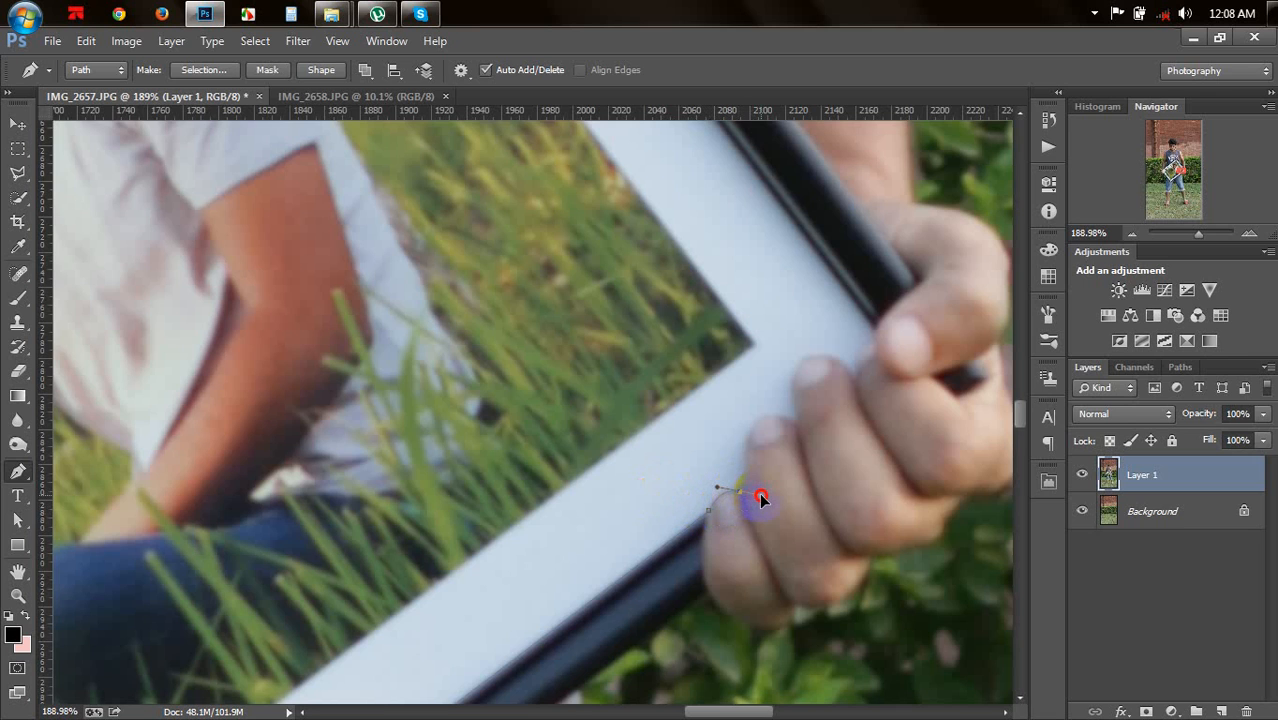
Step: Trace the path with curved segments around the fingertips of the right-hand grip, ending at the frame's inner edge by the thumb
{"action": "left_click_drag", "start_coordinate": [761, 497], "coordinate": [762, 502]}
{"action": "left_click", "coordinate": [743, 481]}
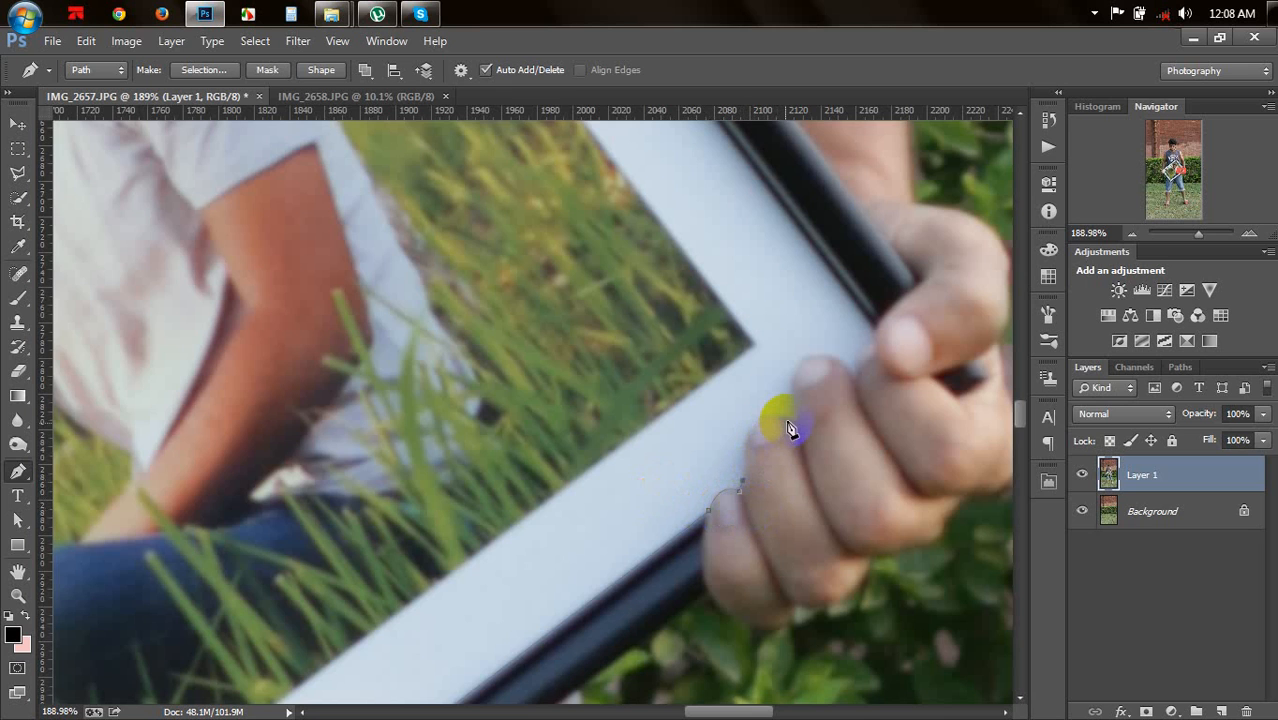
{"action": "left_click_drag", "start_coordinate": [779, 415], "coordinate": [811, 418]}
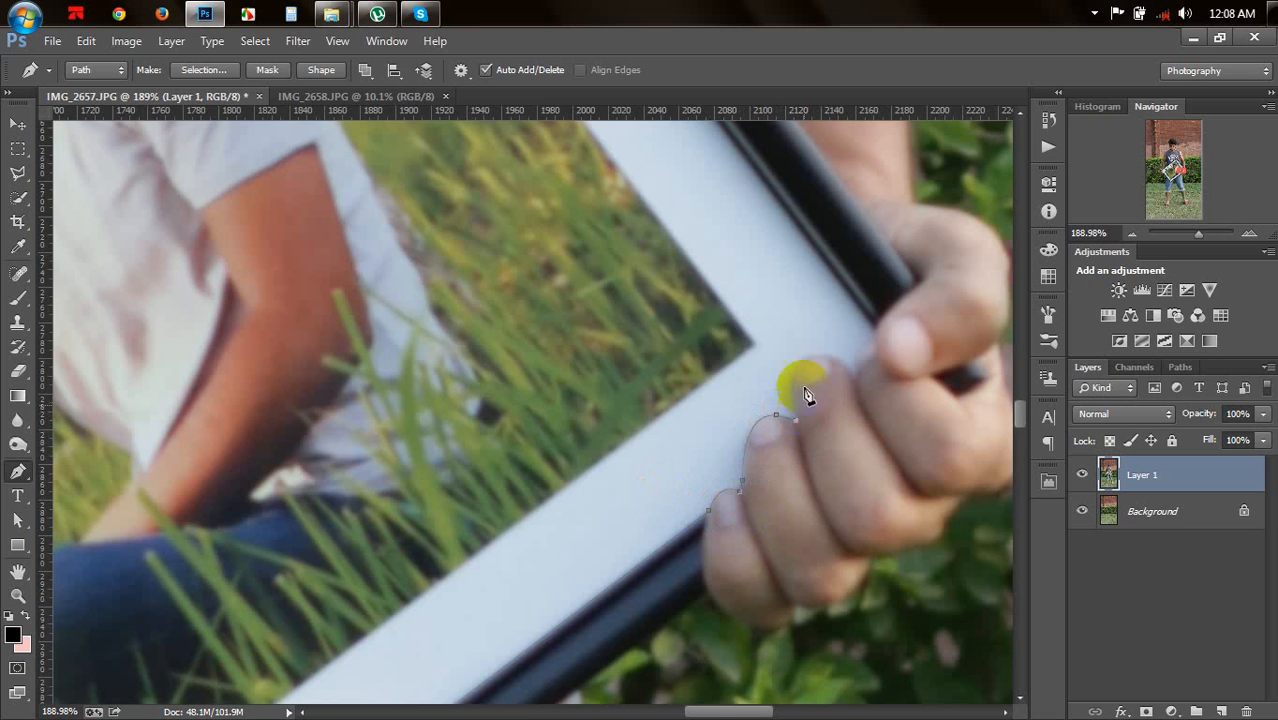
{"action": "left_click_drag", "start_coordinate": [805, 357], "coordinate": [832, 345]}
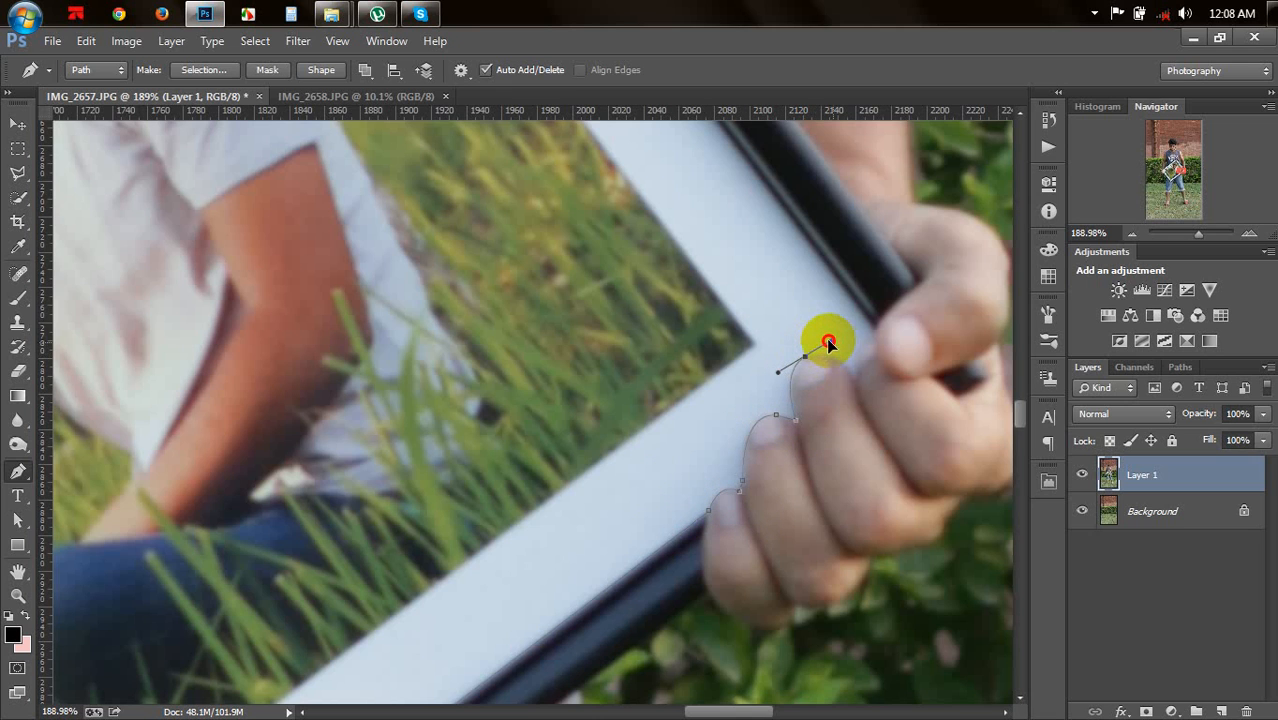
{"action": "left_click", "coordinate": [806, 357], "text": "alt"}
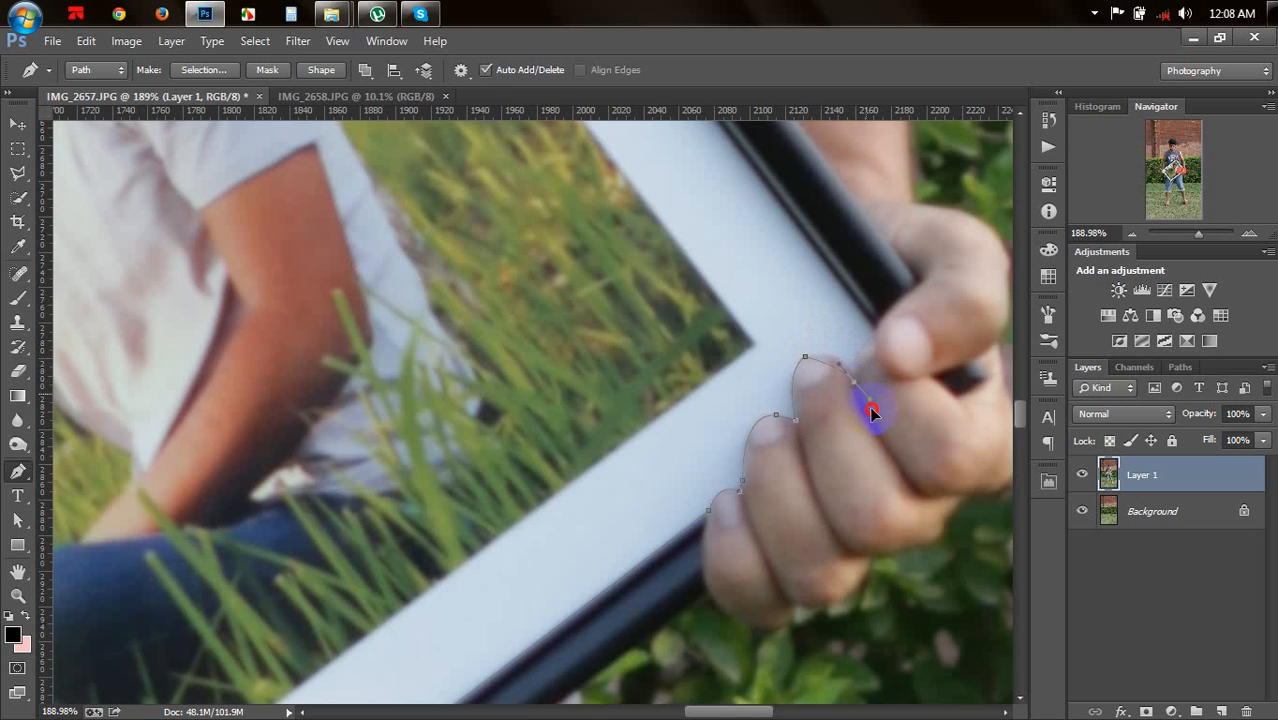
{"action": "left_click_drag", "start_coordinate": [869, 419], "coordinate": [869, 417]}
{"action": "left_click", "coordinate": [857, 370]}
{"action": "left_click_drag", "start_coordinate": [885, 335], "coordinate": [897, 322]}
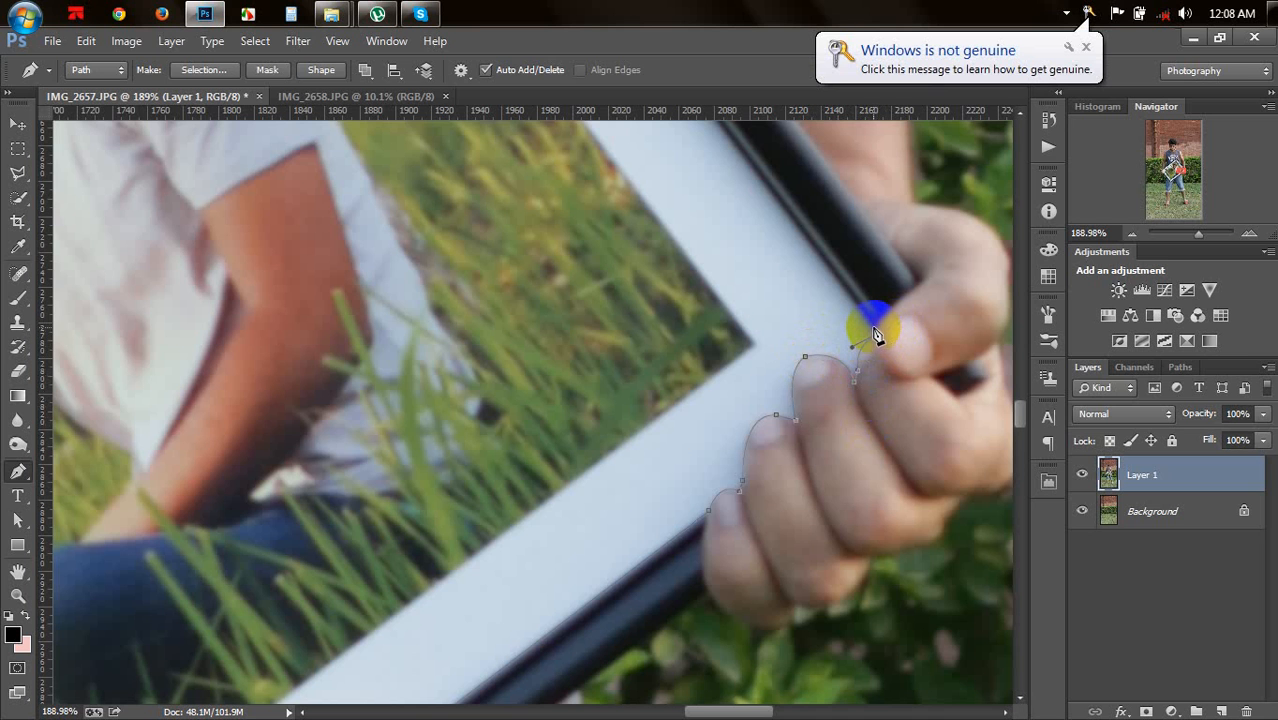
{"action": "left_click", "coordinate": [874, 330]}
Step: Try to extend the path from the thumb straight to the frame's top inner corner
{"action": "scroll", "coordinate": [877, 368], "scroll_direction": "up", "scroll_amount": 5}
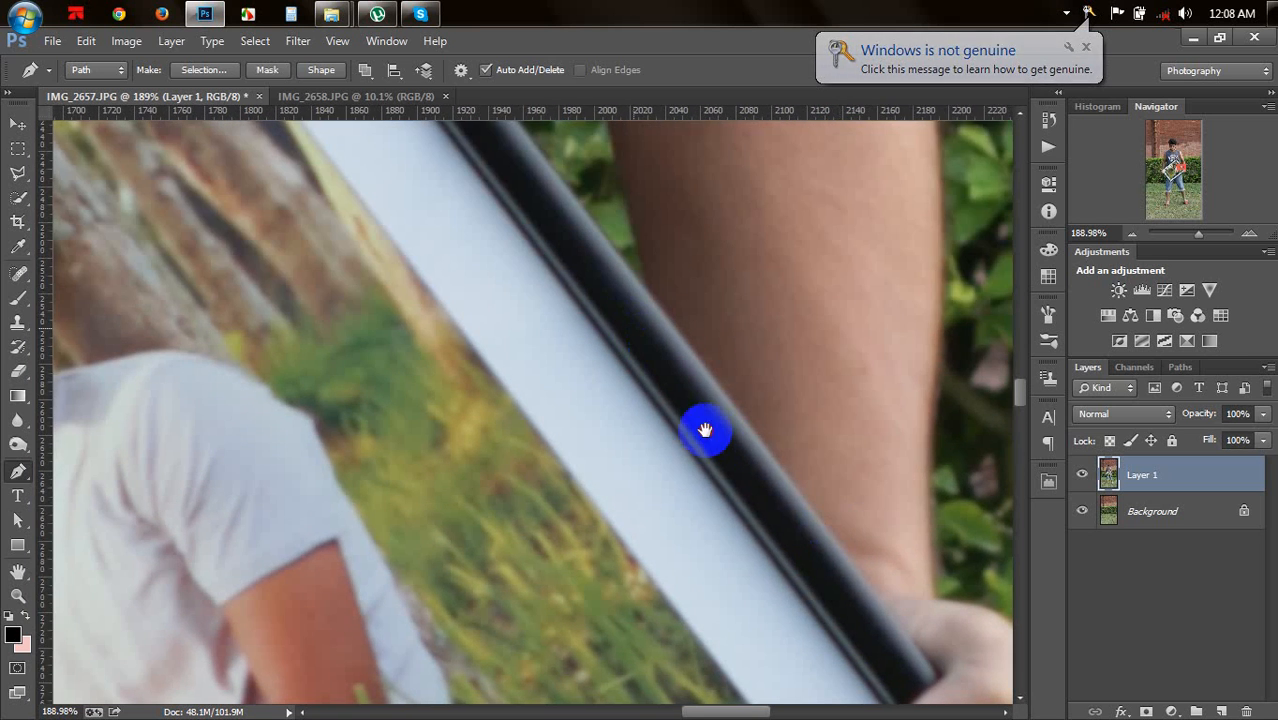
{"action": "left_click_drag", "start_coordinate": [705, 430], "coordinate": [776, 536]}
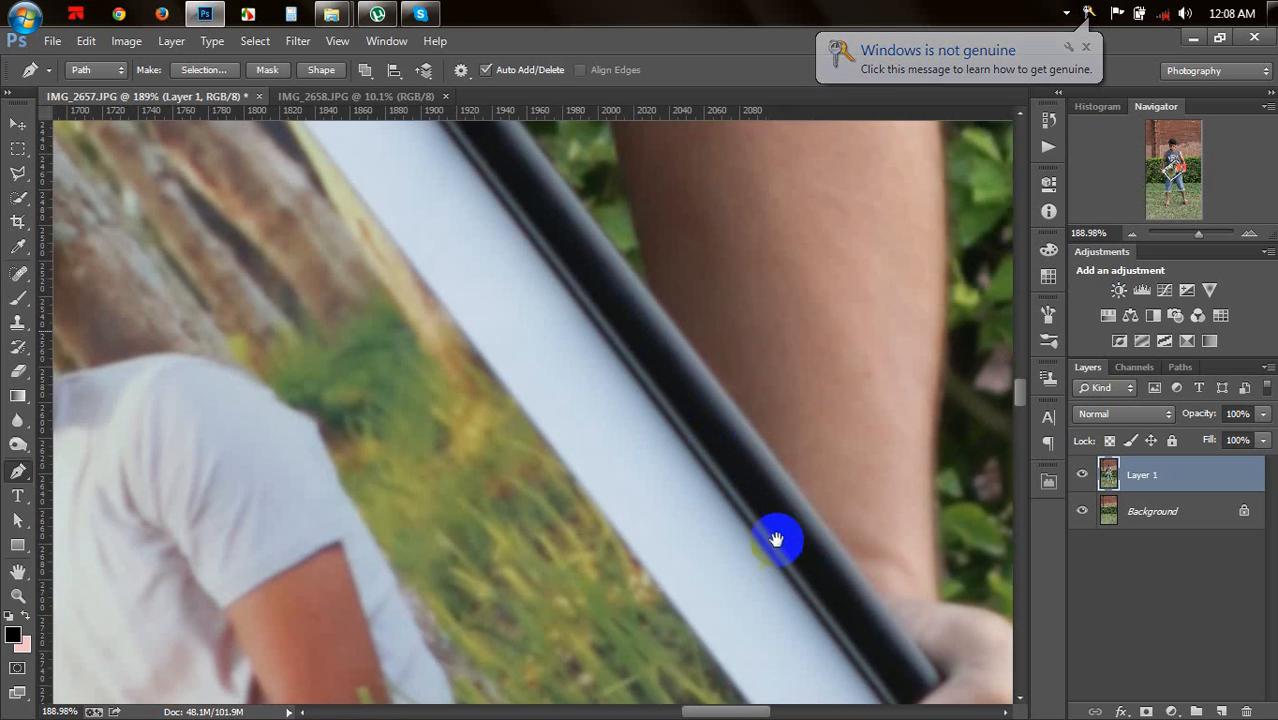
{"action": "left_click_drag", "start_coordinate": [648, 323], "coordinate": [752, 607]}
{"action": "left_click_drag", "start_coordinate": [625, 280], "coordinate": [699, 447]}
{"action": "left_click", "coordinate": [620, 345]}
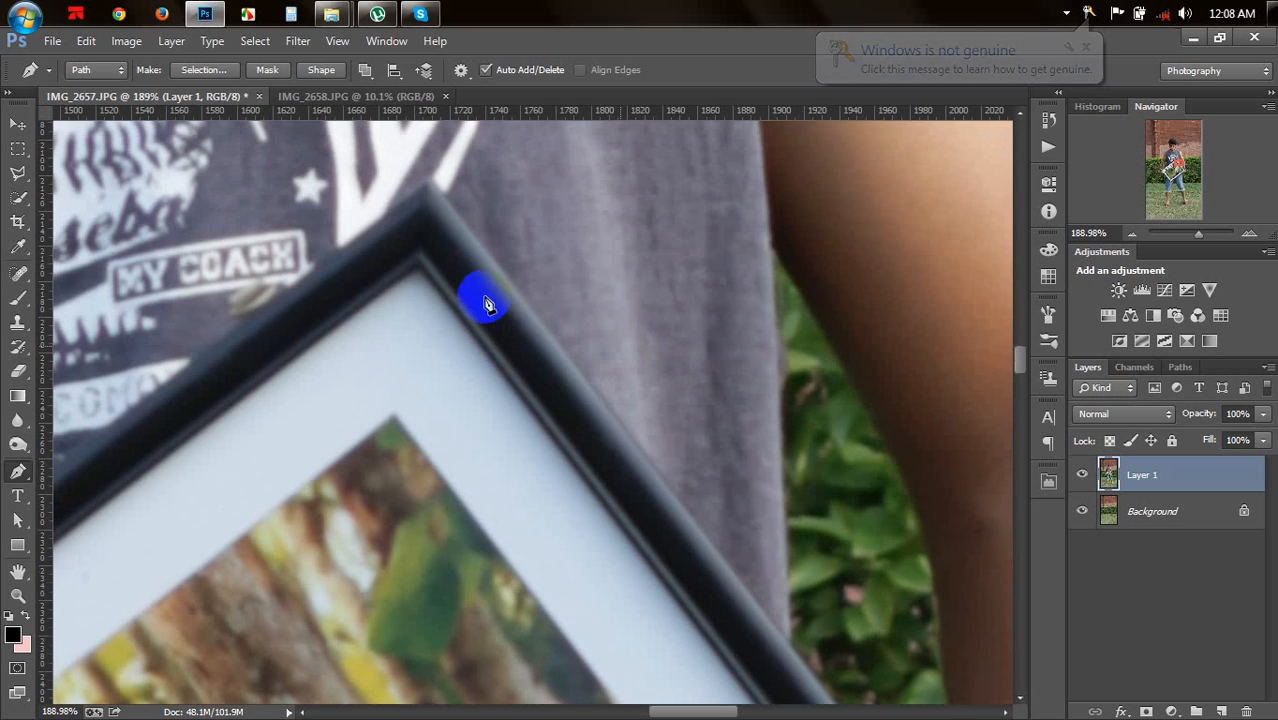
{"action": "left_click", "coordinate": [418, 270]}
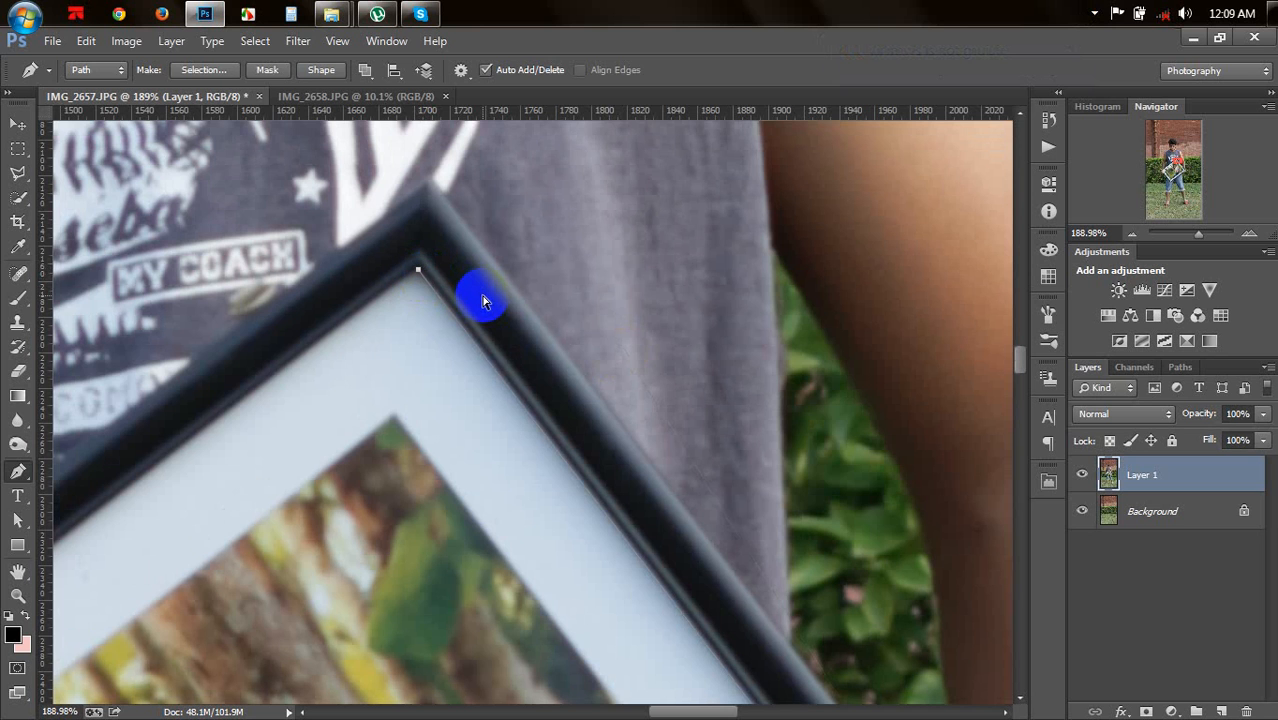
Step: Extend the path up the frame's upper-right inner edge with an intermediate anchor point, ending at the top inner corner
{"action": "left_click_drag", "start_coordinate": [765, 441], "coordinate": [666, 330]}
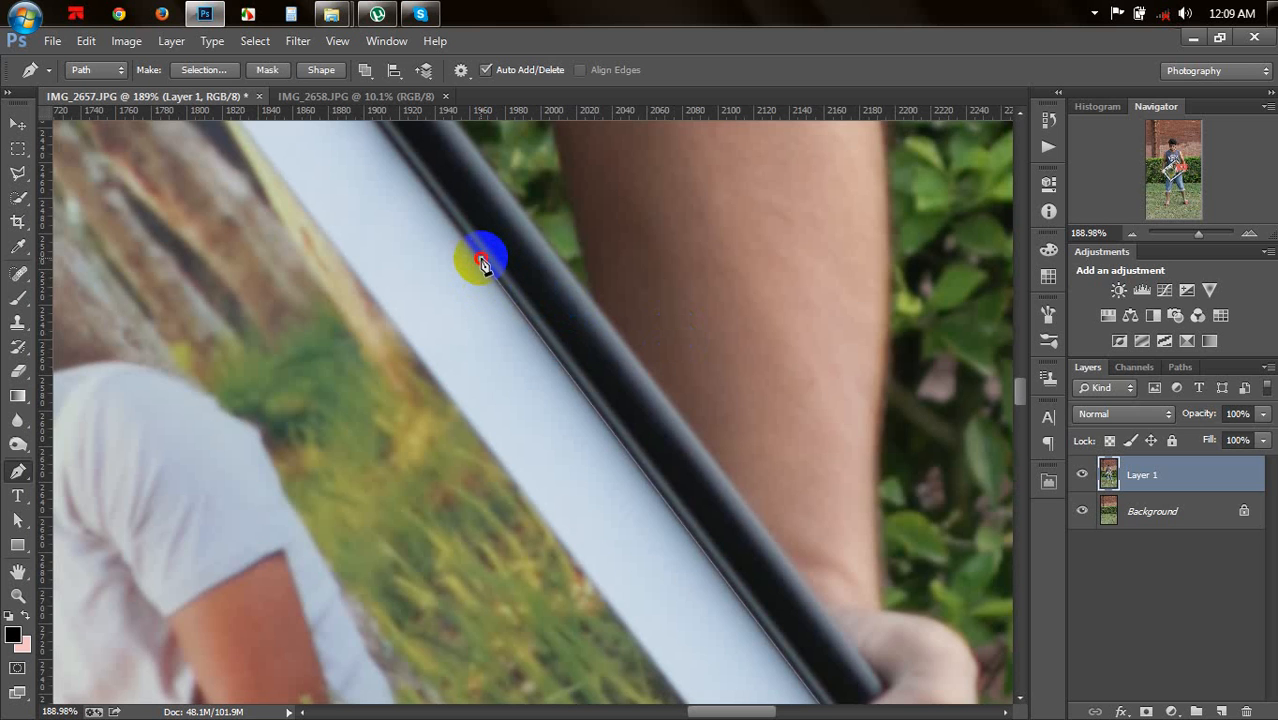
{"action": "left_click_drag", "start_coordinate": [537, 220], "coordinate": [901, 613]}
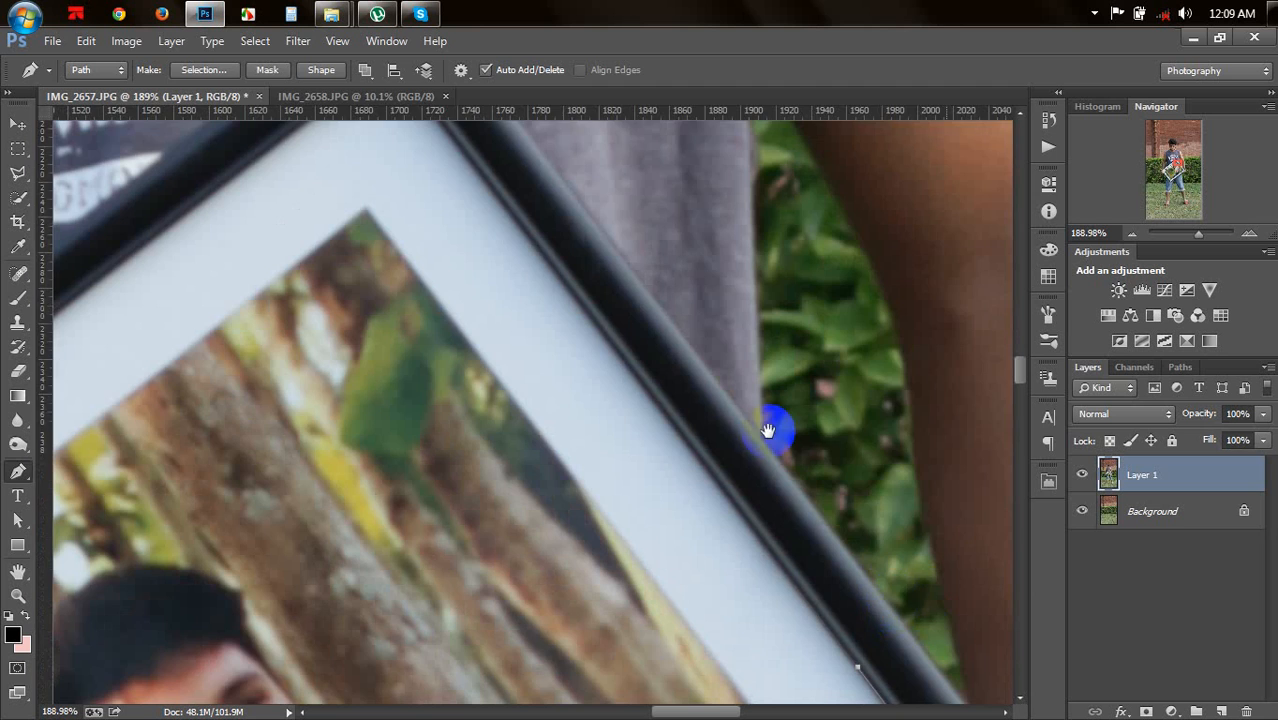
{"action": "left_click_drag", "start_coordinate": [445, 145], "coordinate": [605, 454]}
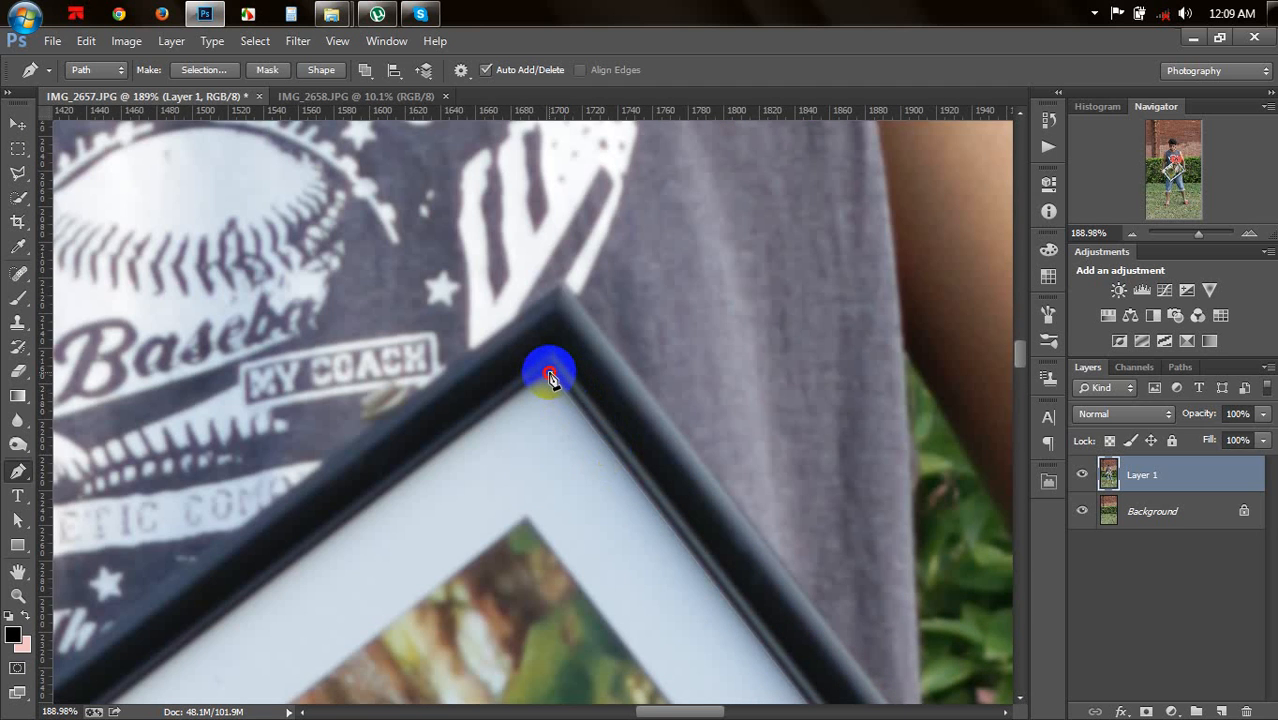
{"action": "left_click", "coordinate": [550, 375]}
Step: Continue the path down the frame's upper-left inner edge with an intermediate anchor point, ending at the left-hand grip
{"action": "left_click_drag", "start_coordinate": [474, 442], "coordinate": [735, 248]}
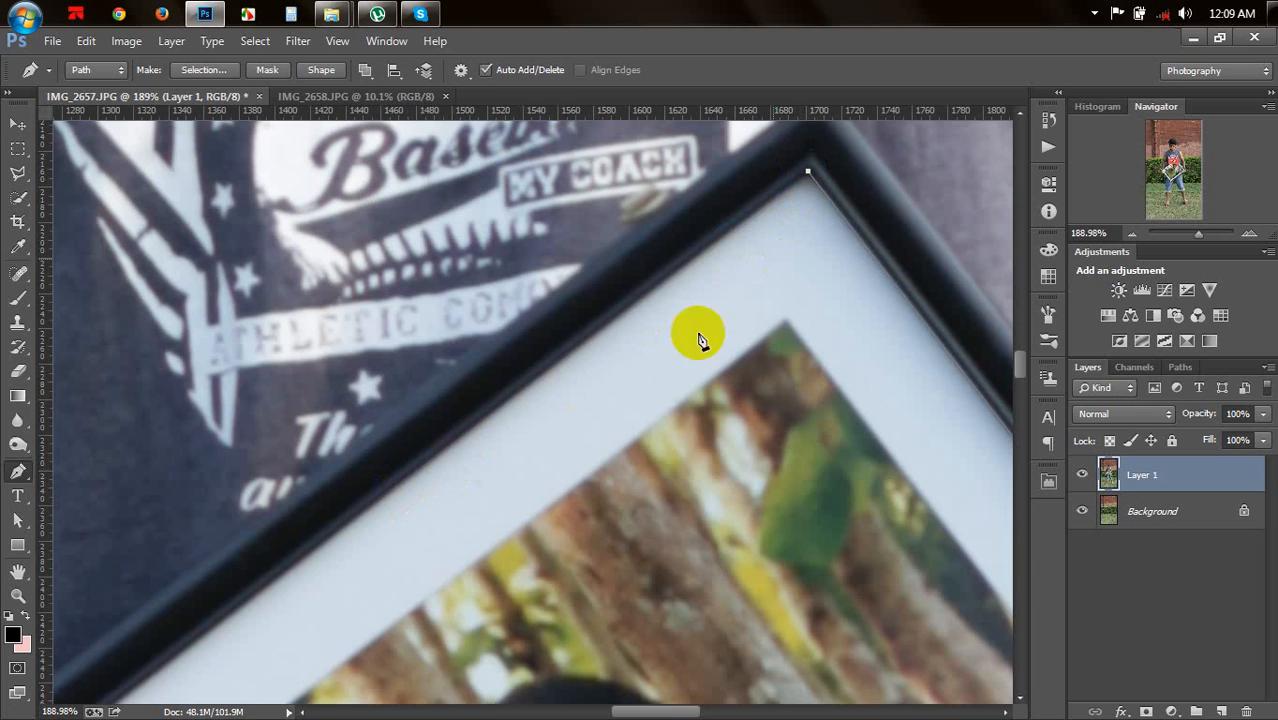
{"action": "left_click", "coordinate": [231, 612]}
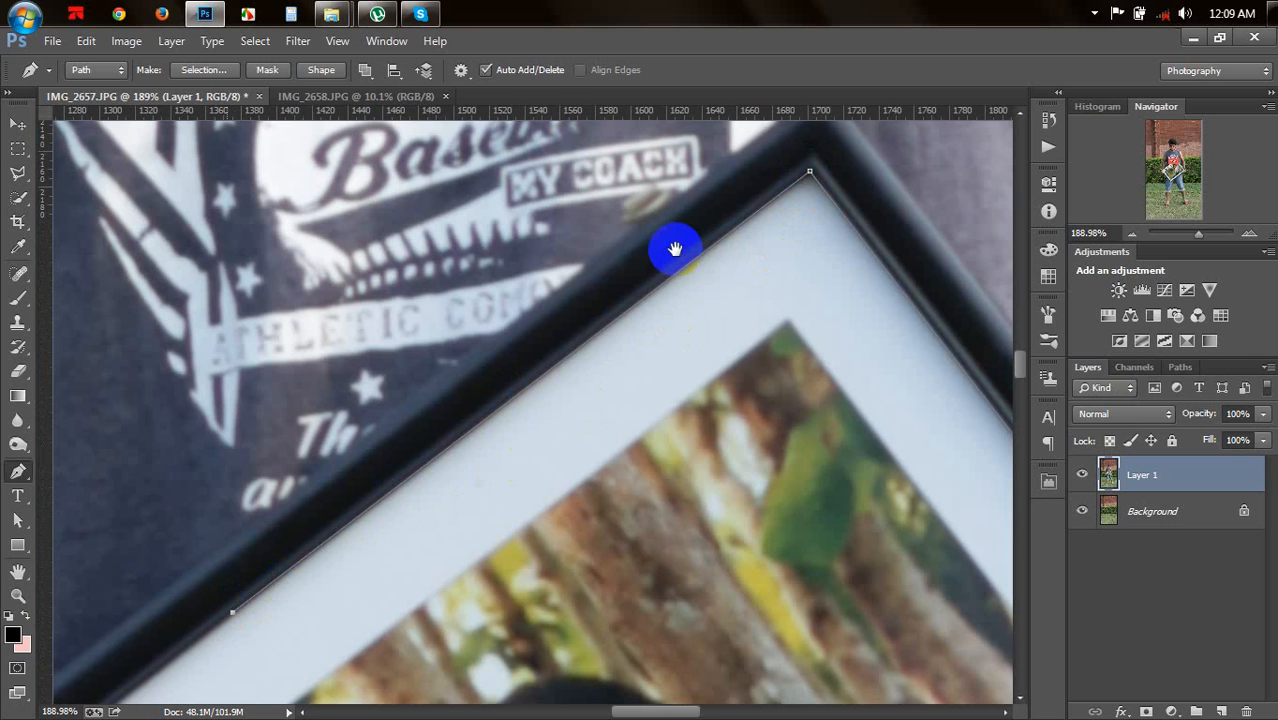
{"action": "left_click_drag", "start_coordinate": [844, 131], "coordinate": [856, 117]}
{"action": "left_click_drag", "start_coordinate": [240, 666], "coordinate": [442, 460]}
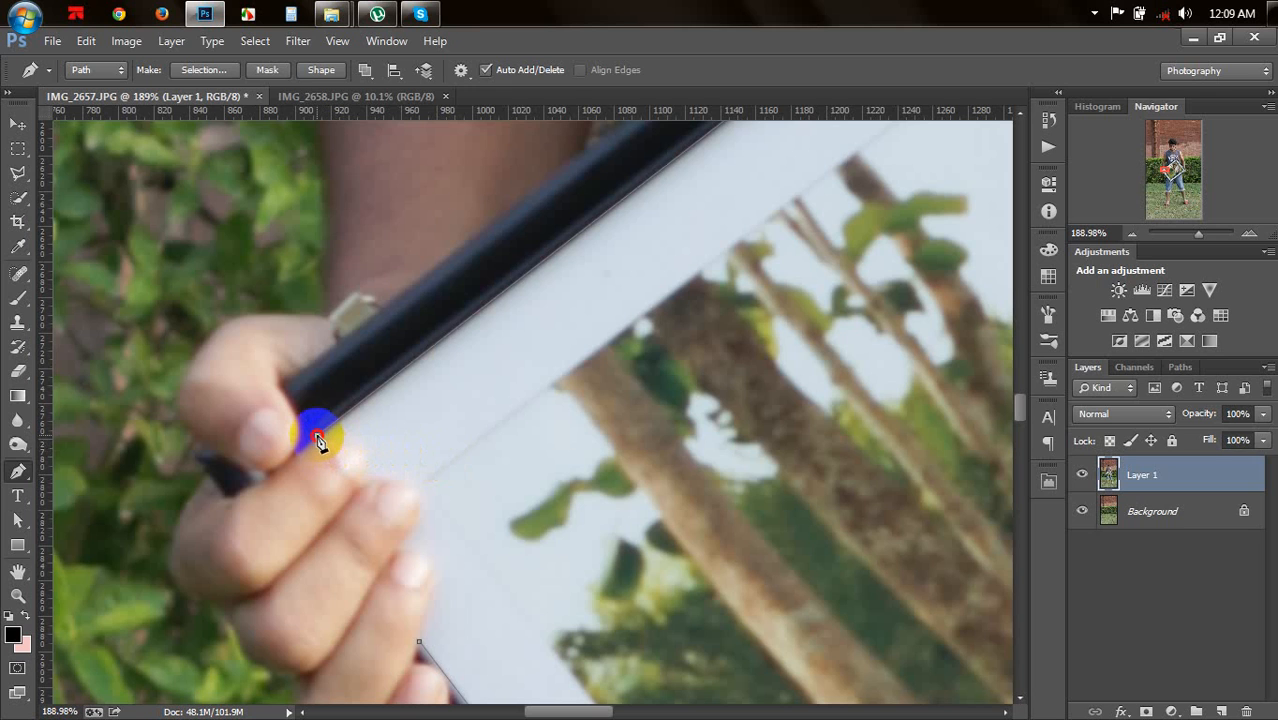
{"action": "left_click", "coordinate": [316, 437]}
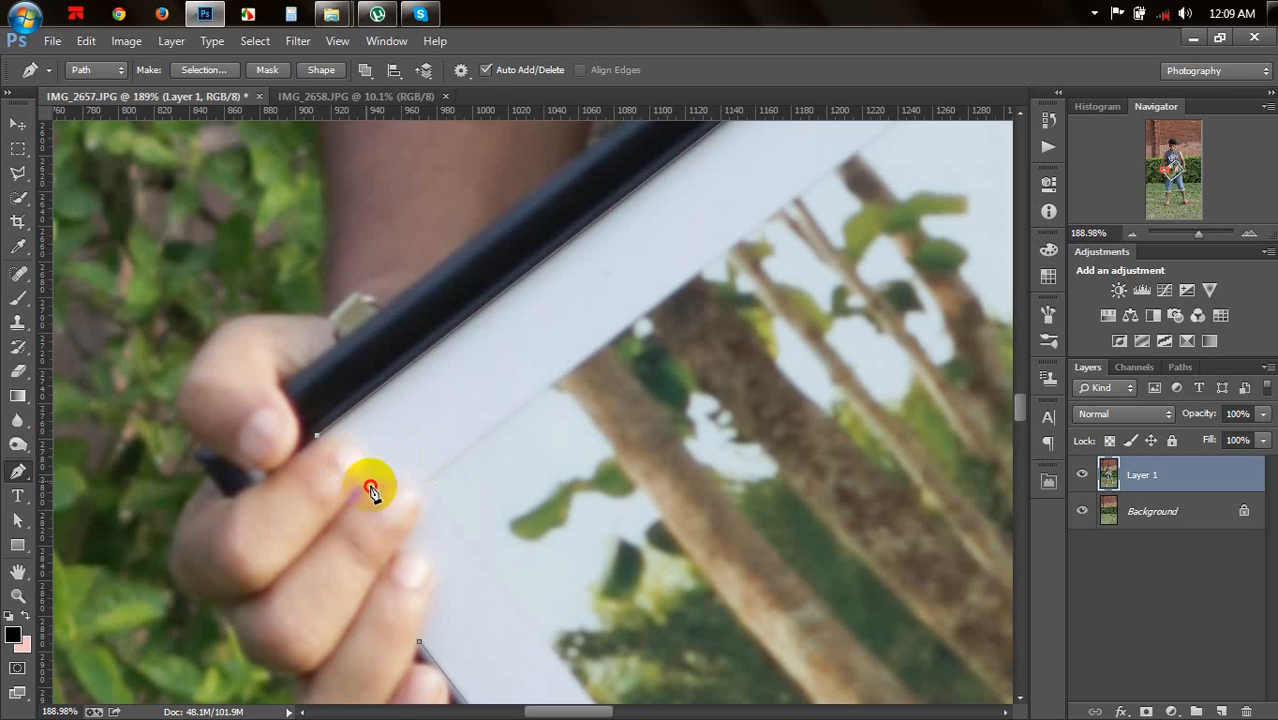
Step: Trace the path with curves around the fingertips of the left-hand grip and close it at the starting anchor point
{"action": "left_click_drag", "start_coordinate": [363, 530], "coordinate": [344, 535]}
{"action": "left_click", "coordinate": [368, 485]}
{"action": "left_click_drag", "start_coordinate": [420, 514], "coordinate": [415, 558]}
{"action": "left_click", "coordinate": [421, 515], "text": "alt"}
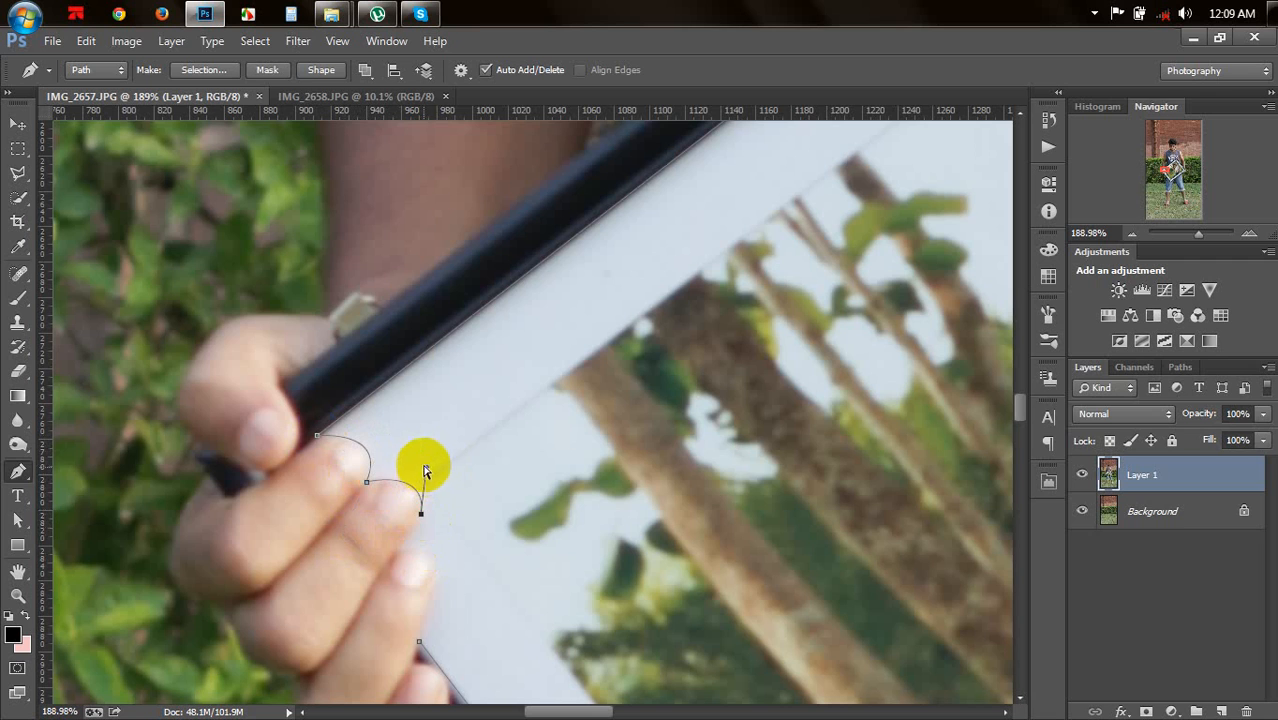
{"action": "left_click", "coordinate": [399, 548]}
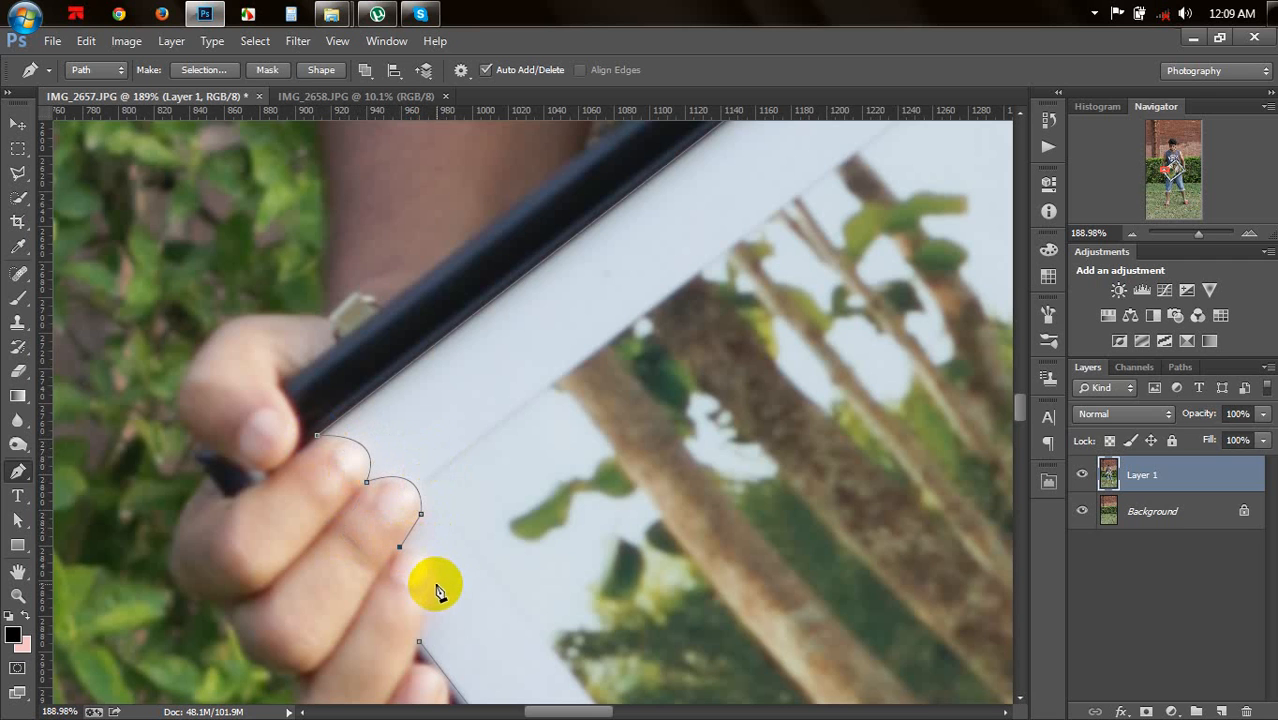
{"action": "left_click_drag", "start_coordinate": [433, 585], "coordinate": [425, 629]}
{"action": "left_click", "coordinate": [433, 587], "text": "alt"}
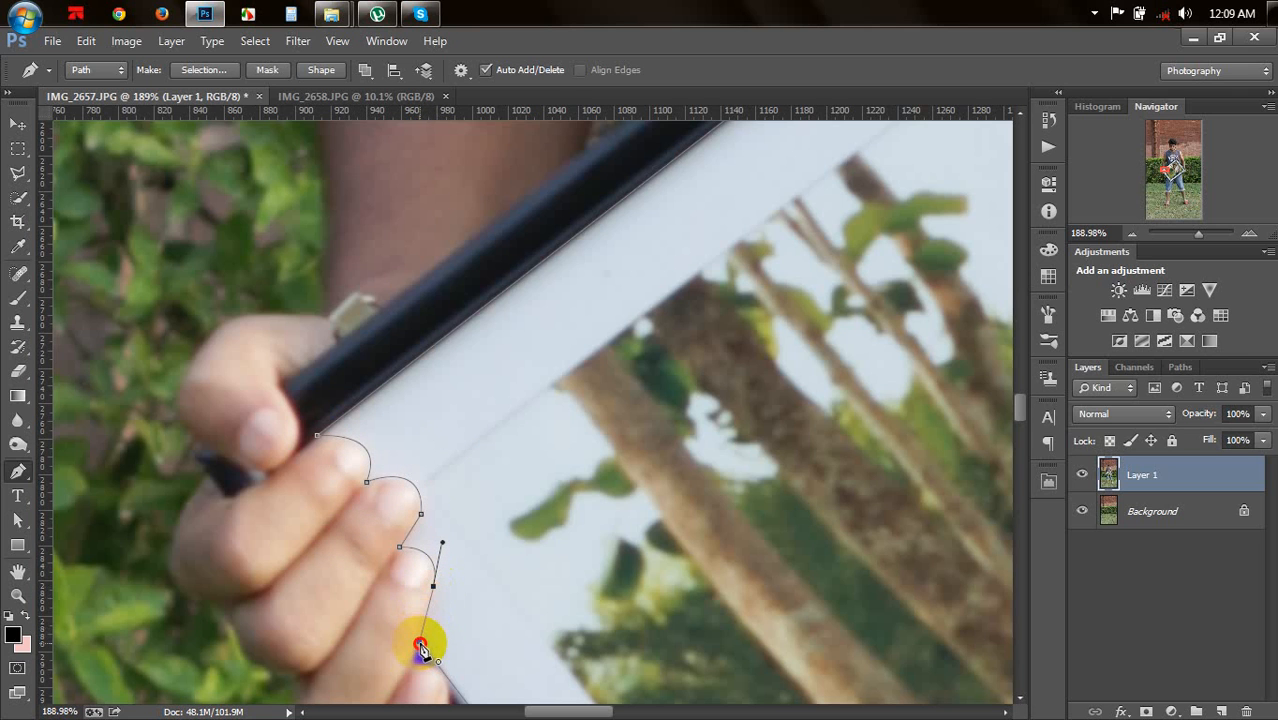
{"action": "left_click_drag", "start_coordinate": [420, 644], "coordinate": [420, 646]}
Step: Convert the closed path into a new anti-aliased selection with a feather radius of 0 pixels
{"action": "scroll", "coordinate": [645, 458], "scroll_direction": "down", "scroll_amount": 6}
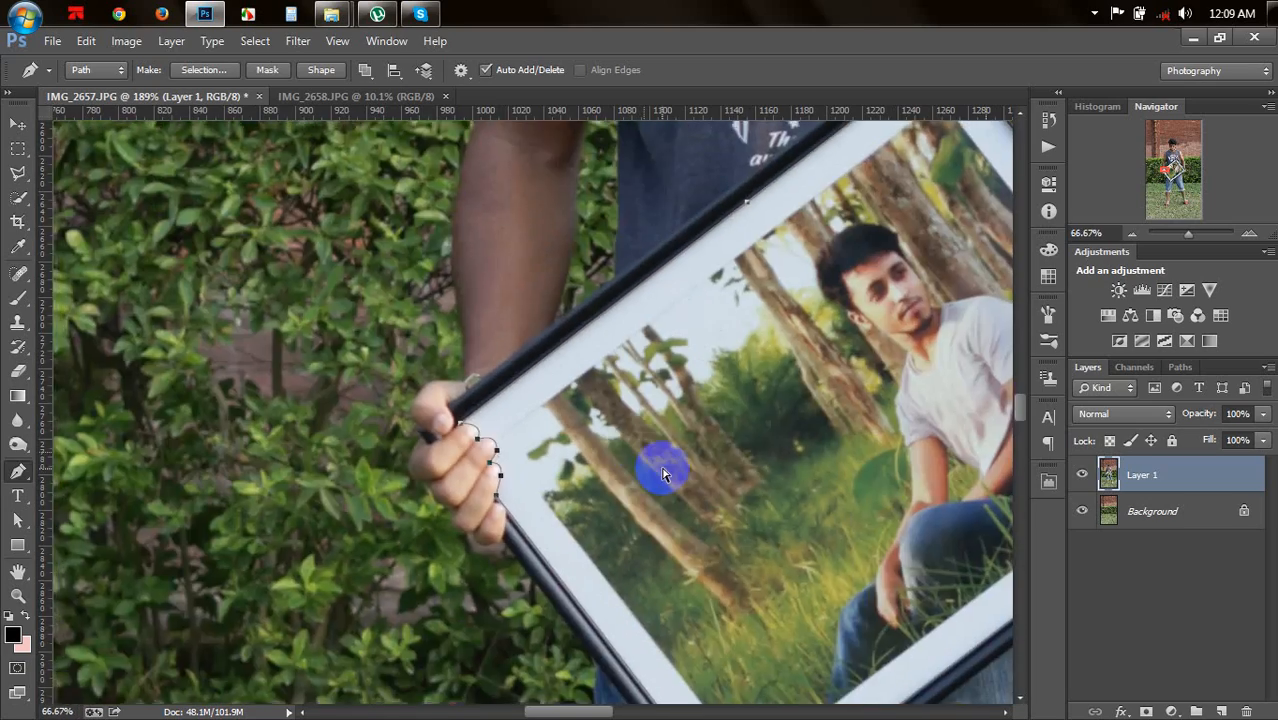
{"action": "scroll", "coordinate": [590, 345], "scroll_direction": "down", "scroll_amount": 2}
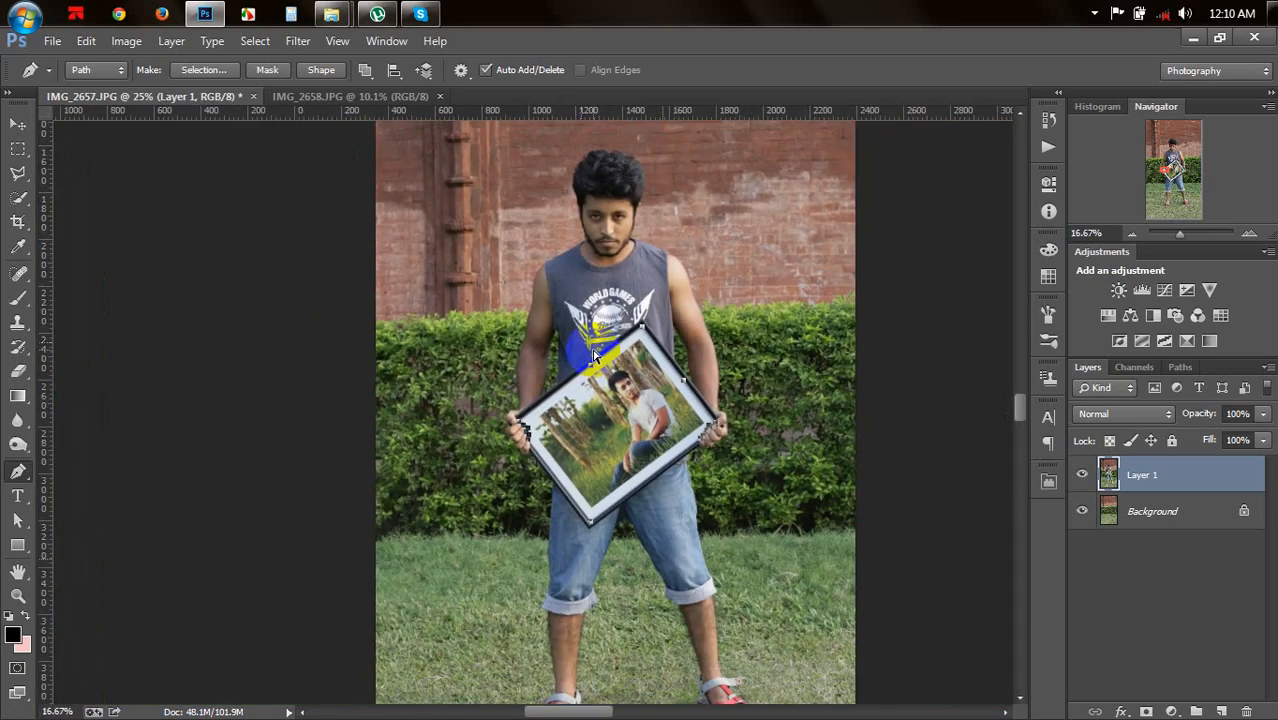
{"action": "scroll", "coordinate": [594, 355], "scroll_direction": "up", "scroll_amount": 2}
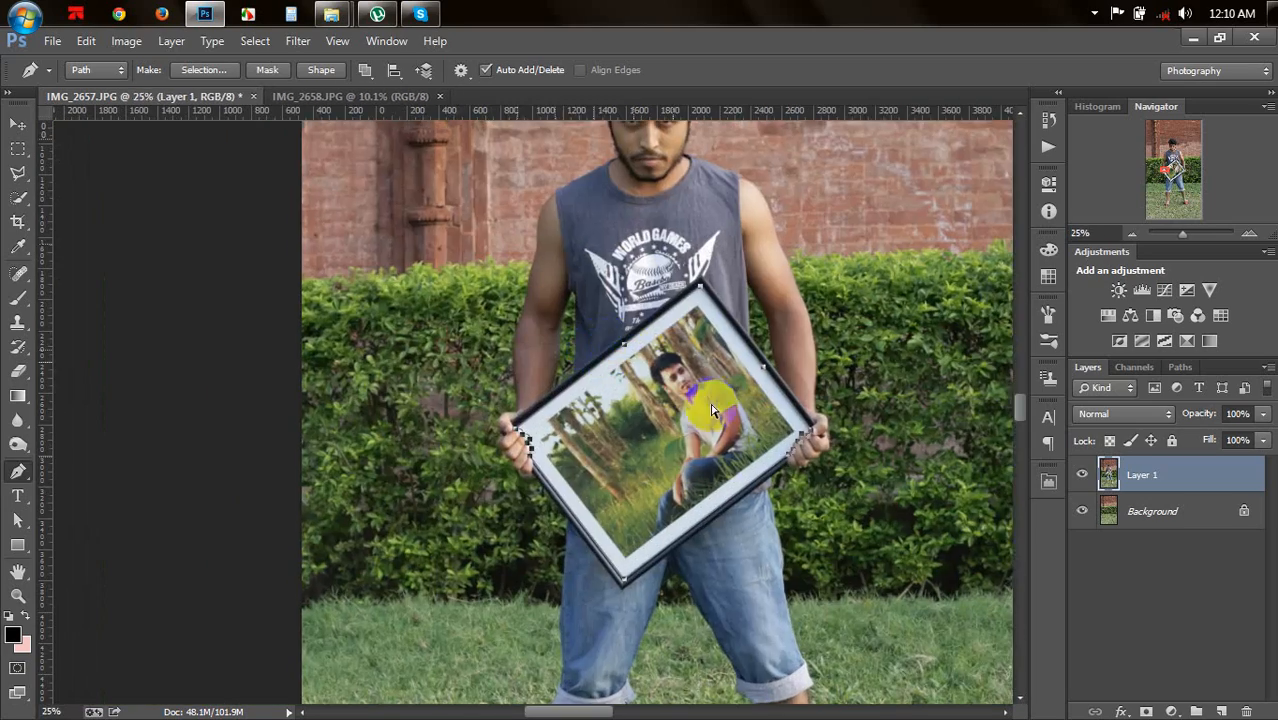
{"action": "right_click", "coordinate": [647, 322]}
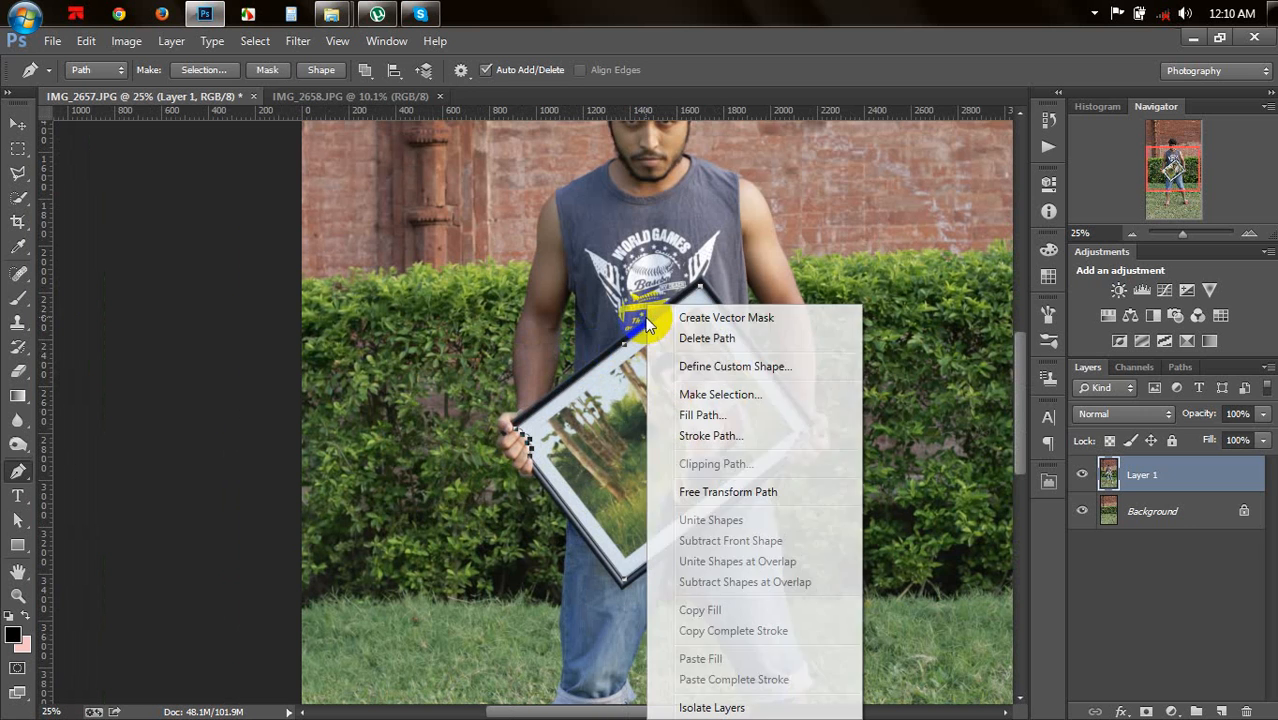
{"action": "left_click", "coordinate": [703, 396]}
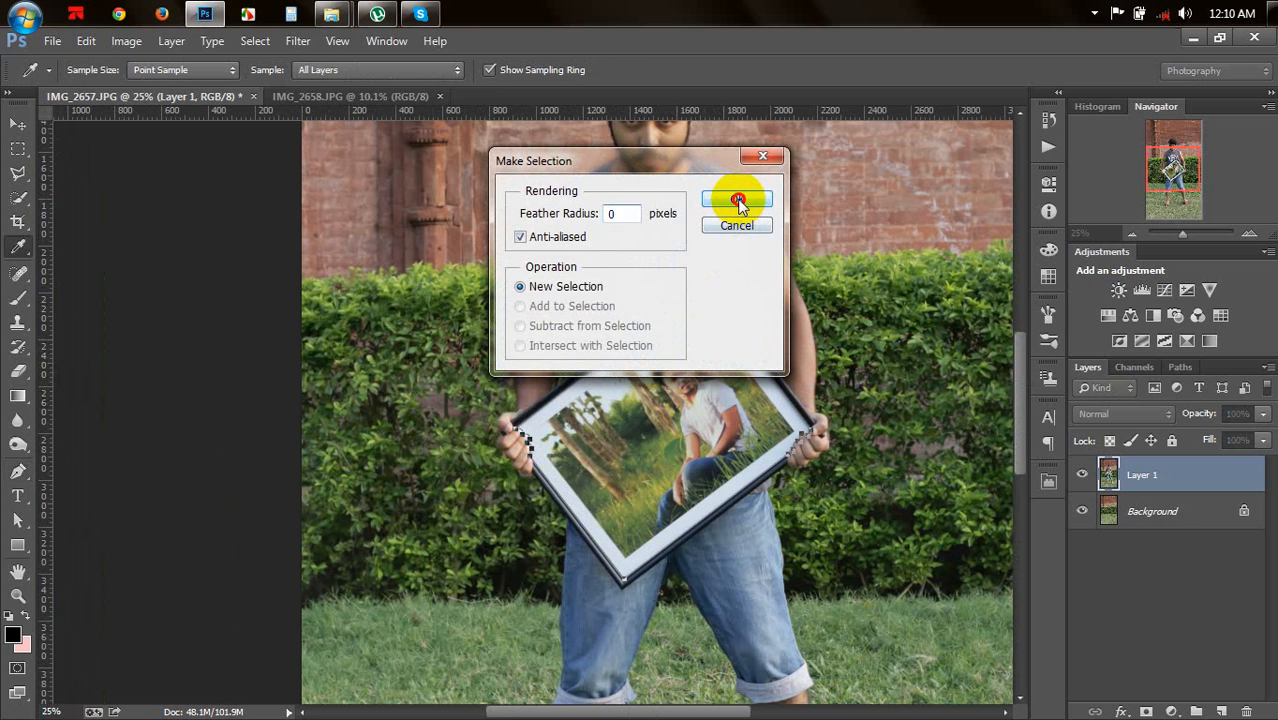
{"action": "left_click", "coordinate": [737, 199]}
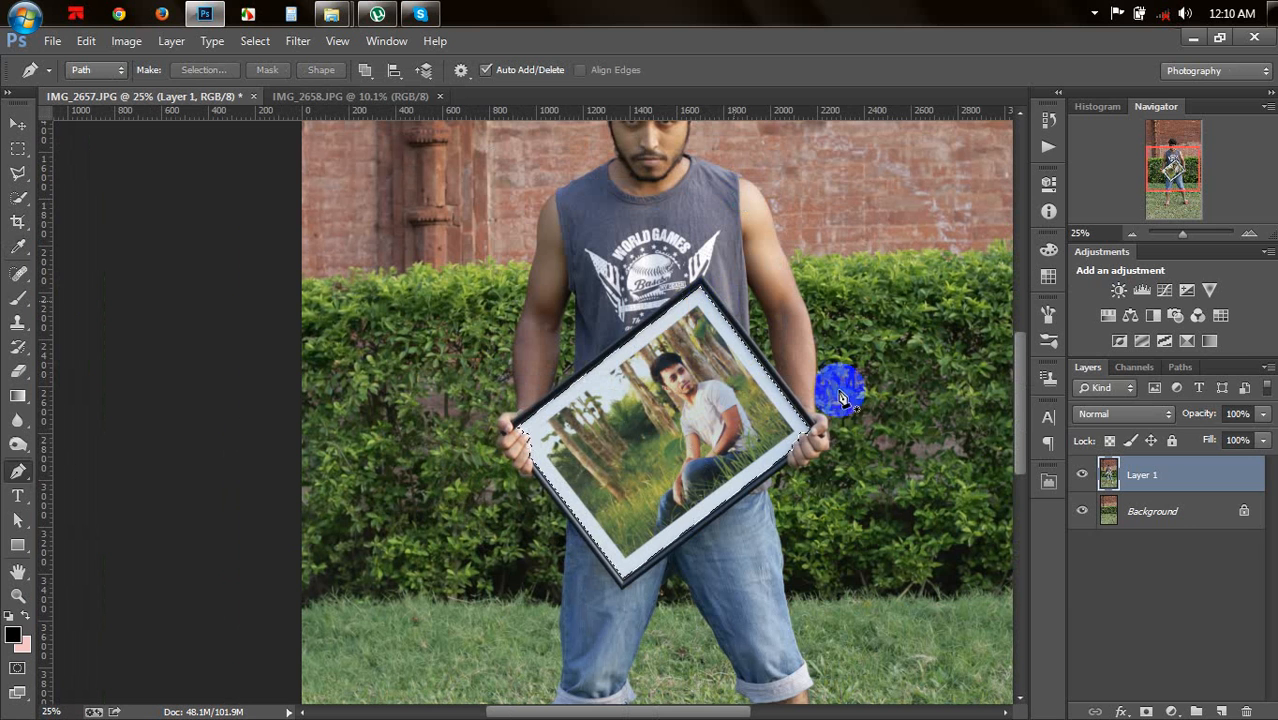
Step: Try to mask Layer 1 with the selection of the frame's interior and undo the mask
{"action": "left_click", "coordinate": [1141, 711]}
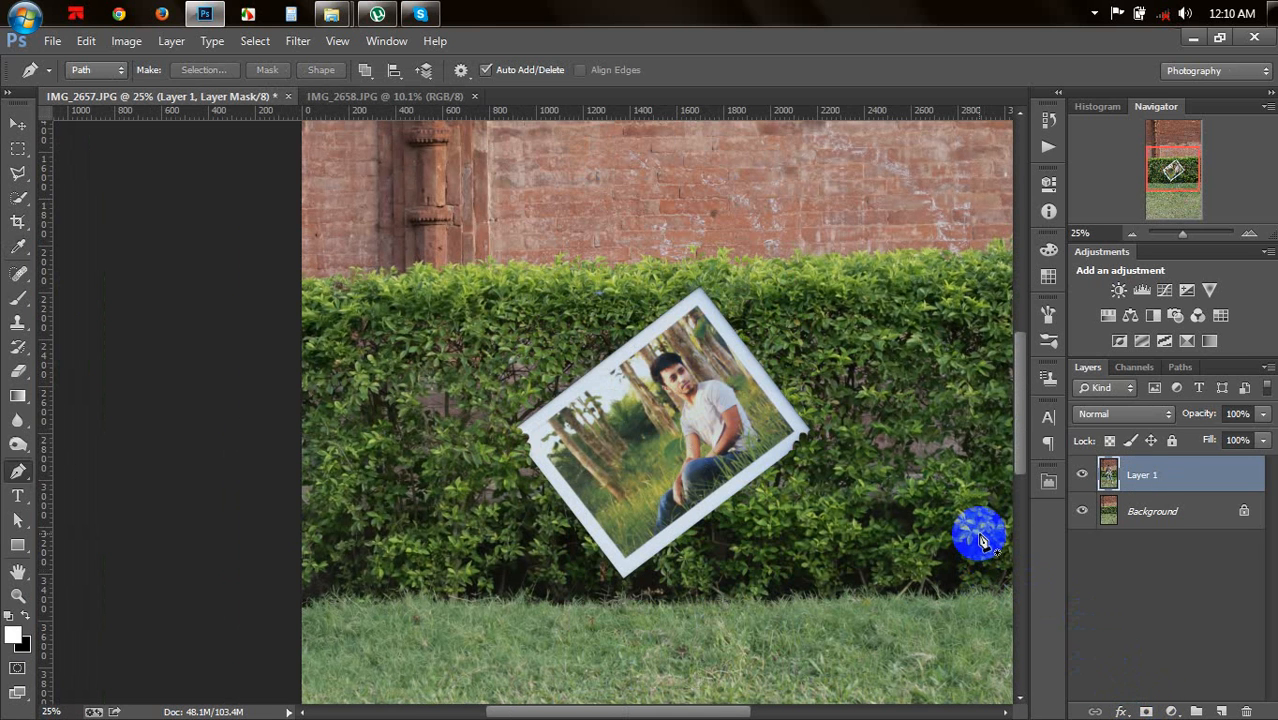
{"action": "key", "text": "ctrl+z"}
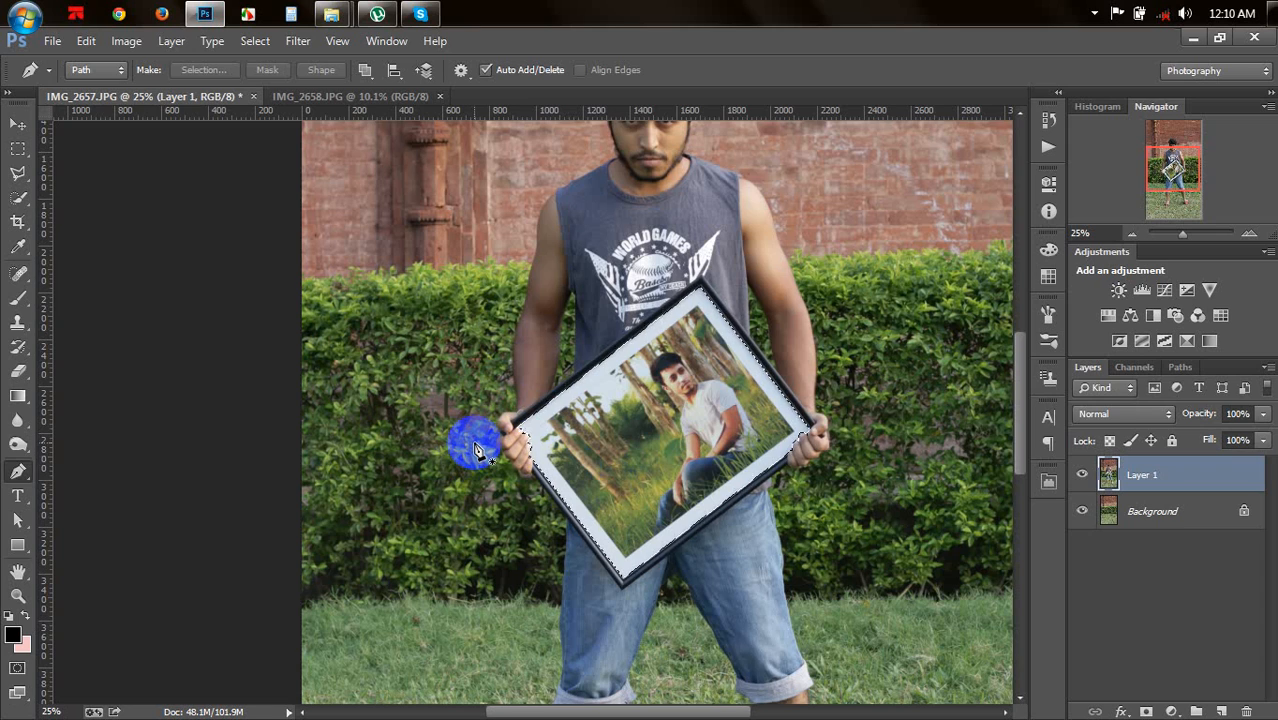
{"action": "key", "text": "ctrl+minus"}
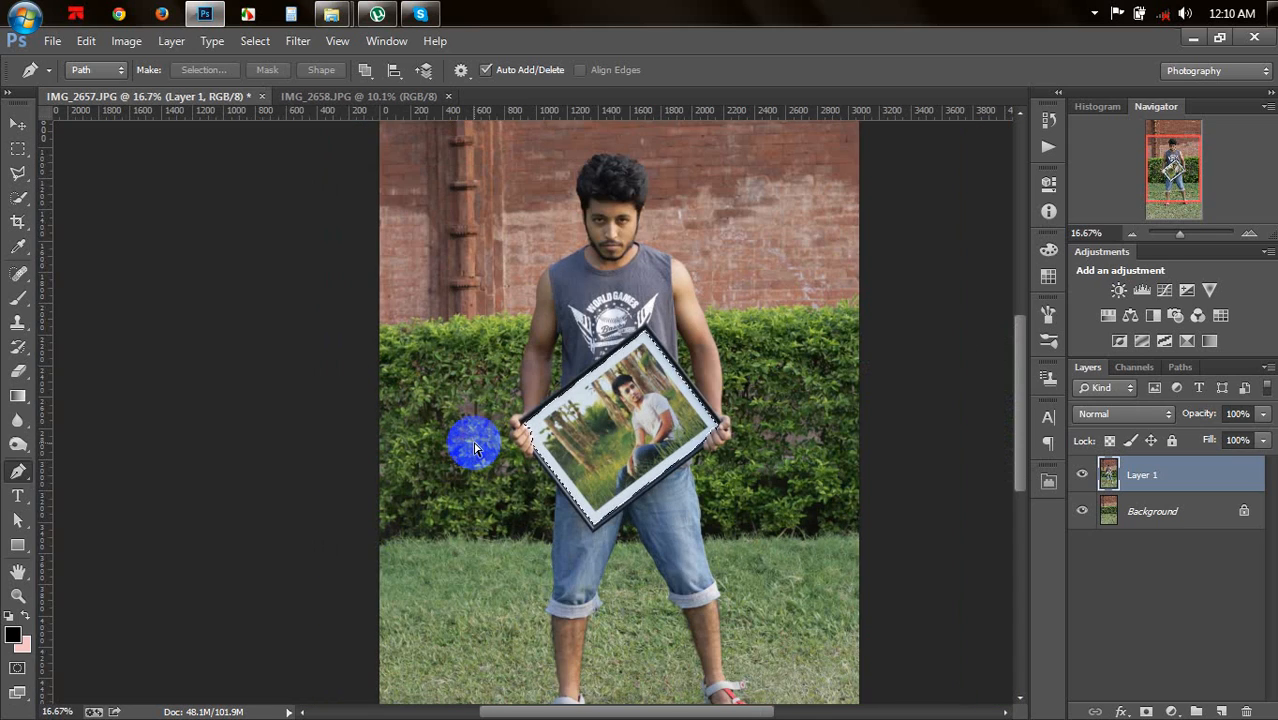
{"action": "key", "text": "ctrl+minus"}
{"action": "key", "text": "ctrl+plus"}
{"action": "key", "text": "ctrl+plus"}
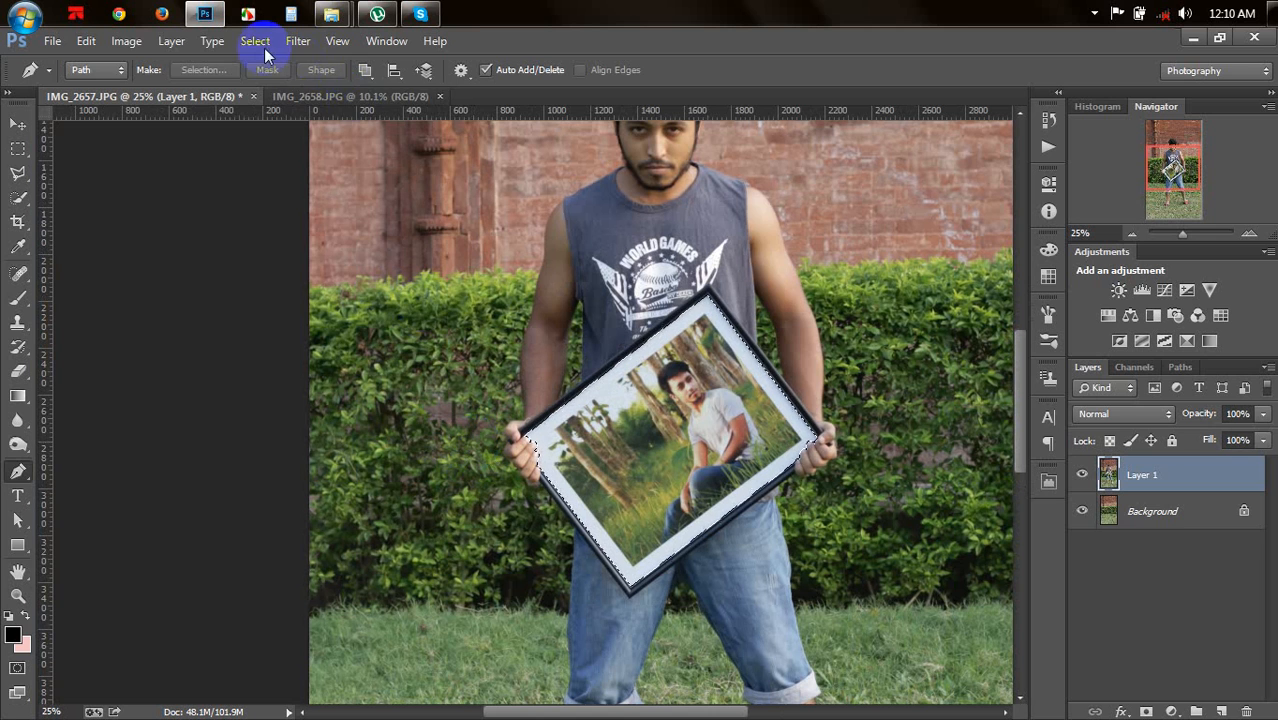
Step: Invert the frame-interior selection and add it as a layer mask on Layer 1, revealing the background hedge inside the frame
{"action": "left_click", "coordinate": [262, 45]}
{"action": "left_click", "coordinate": [283, 115]}
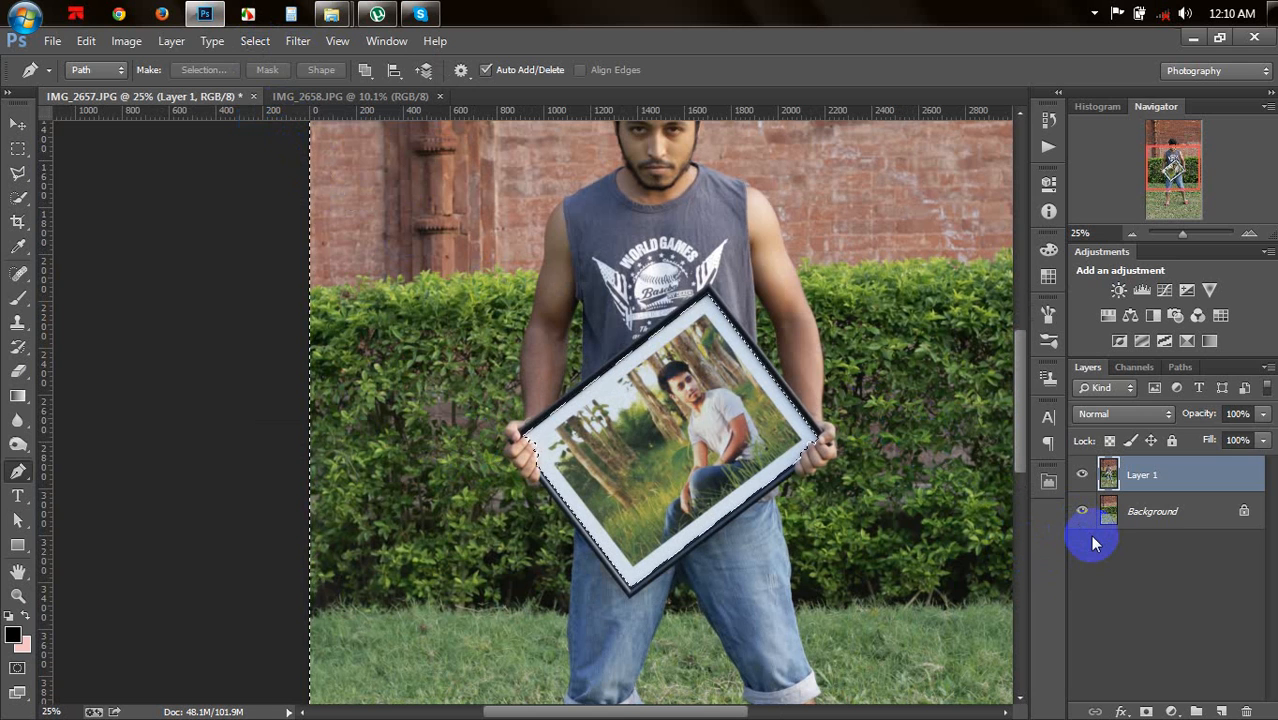
{"action": "left_click", "coordinate": [1148, 709]}
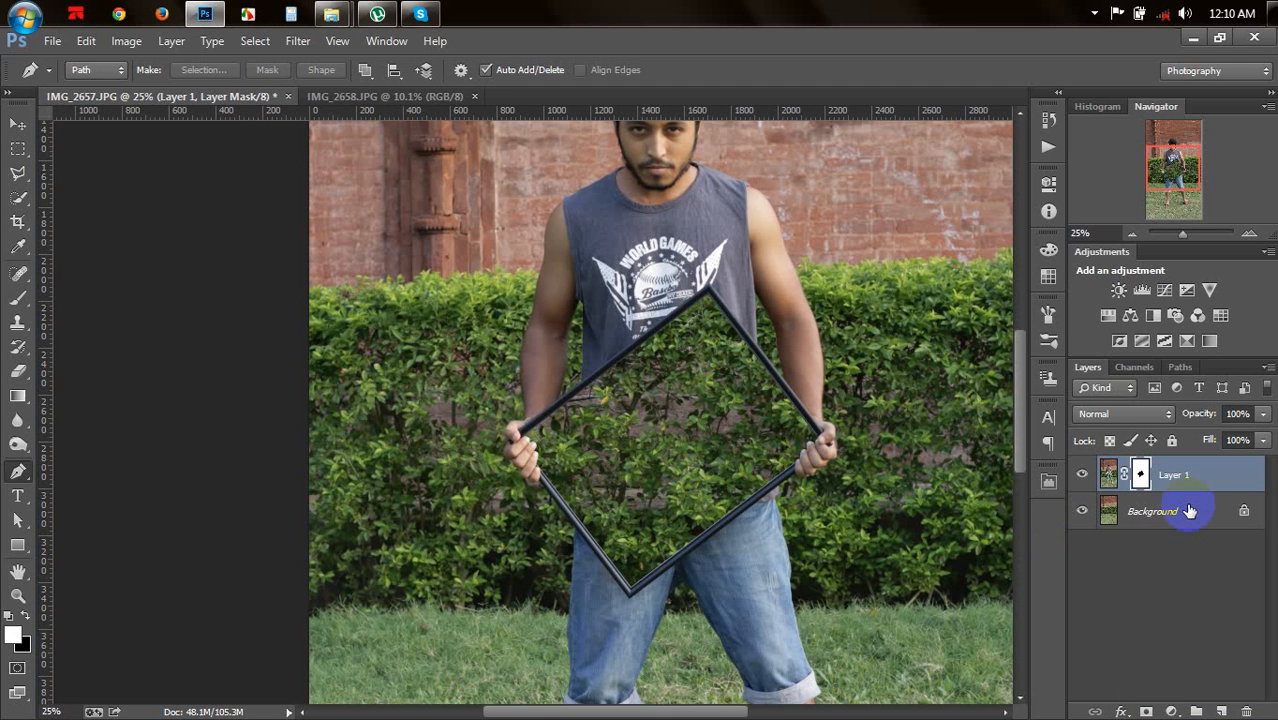
Step: Examine the masked inner frame edges and the fingertips at the right-hand grip up close
{"action": "scroll", "coordinate": [826, 374], "scroll_direction": "down", "scroll_amount": 1}
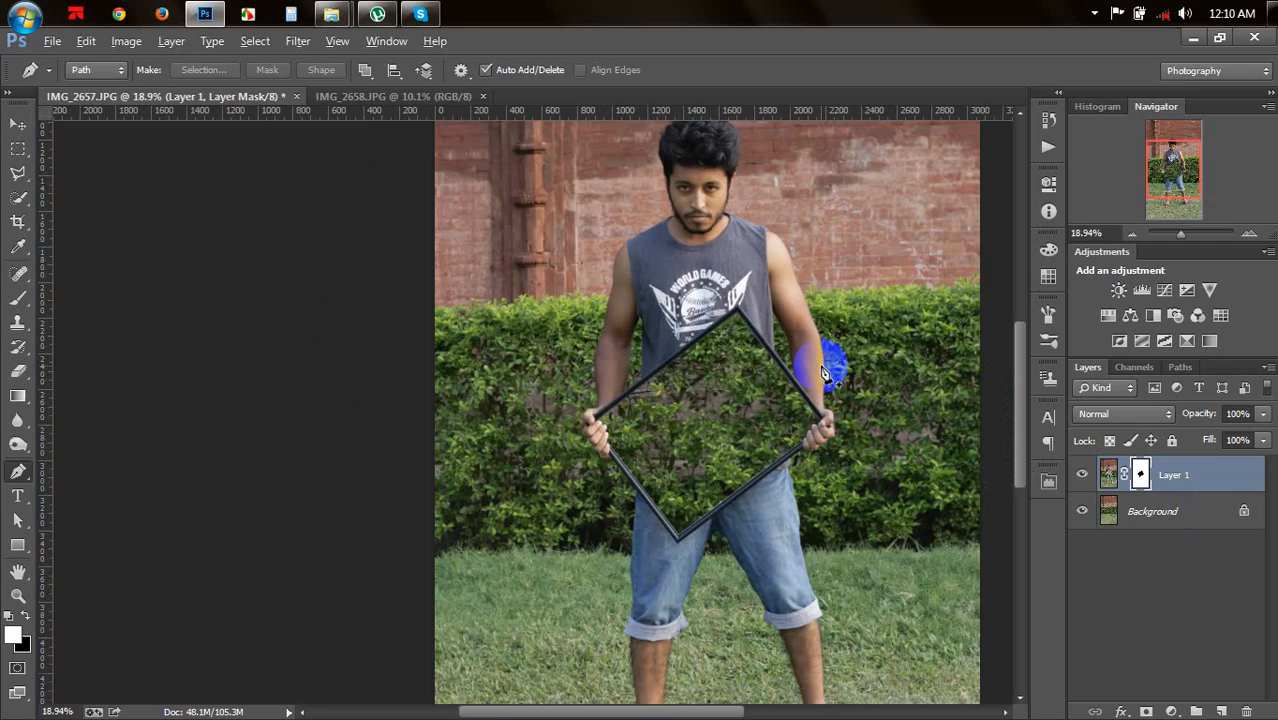
{"action": "scroll", "coordinate": [826, 374], "scroll_direction": "up", "scroll_amount": 2}
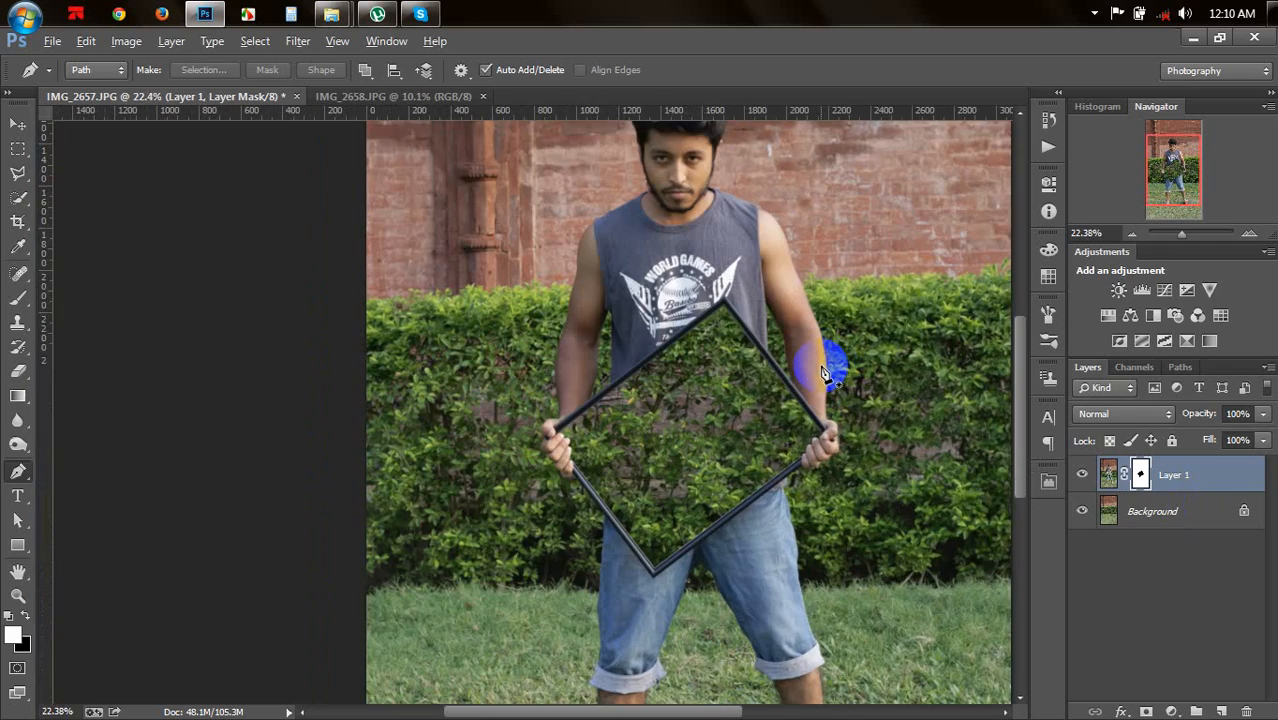
{"action": "scroll", "coordinate": [826, 374], "scroll_direction": "up", "scroll_amount": 8}
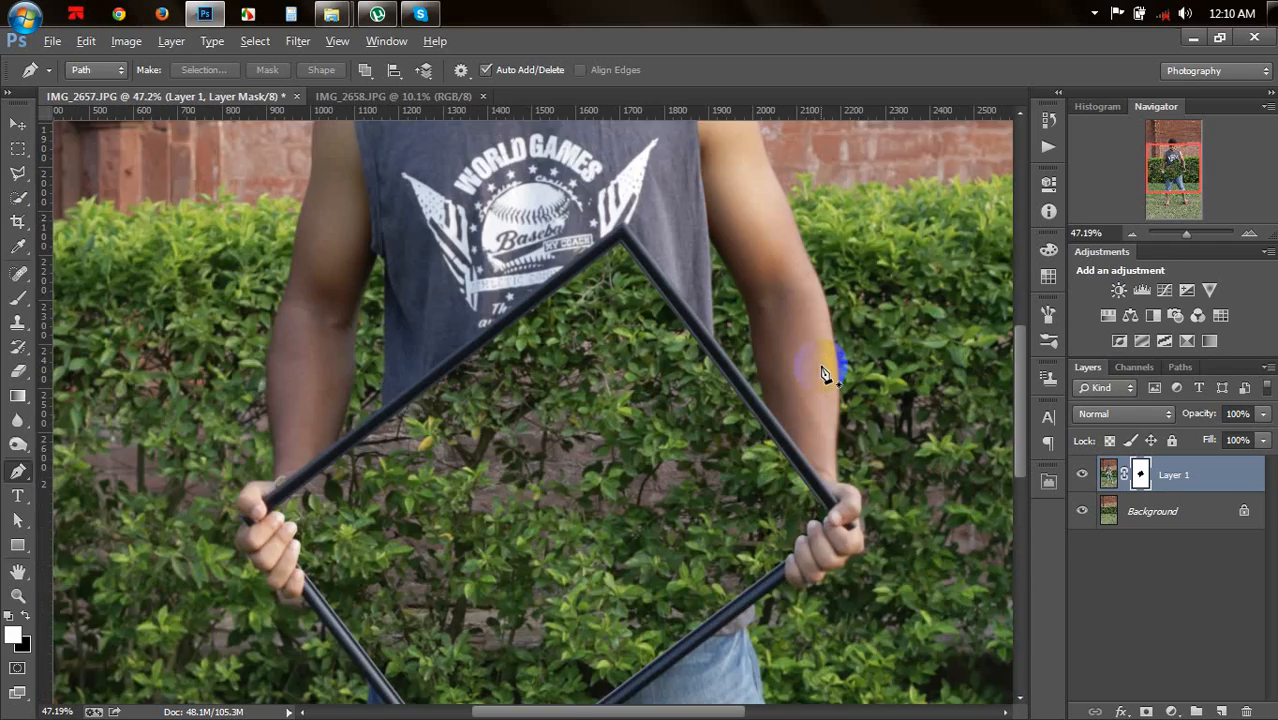
{"action": "scroll", "coordinate": [826, 374], "scroll_direction": "up", "scroll_amount": 2}
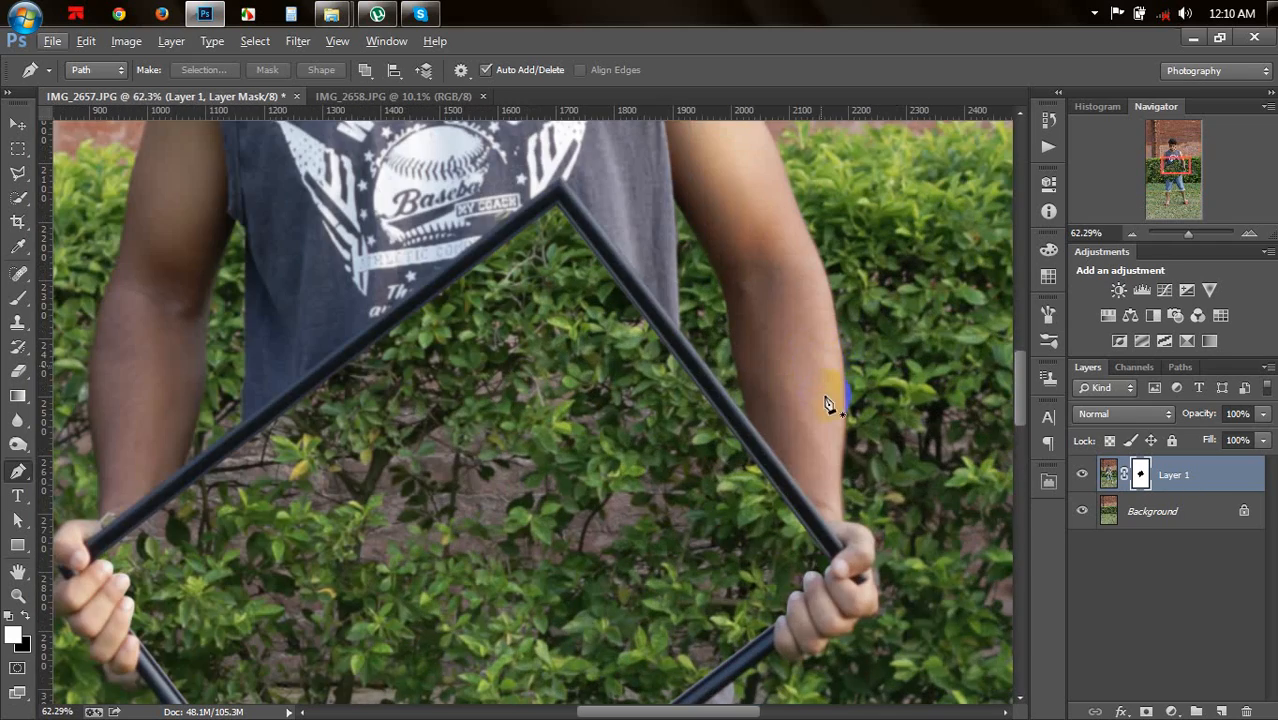
{"action": "left_click_drag", "start_coordinate": [780, 560], "coordinate": [919, 312]}
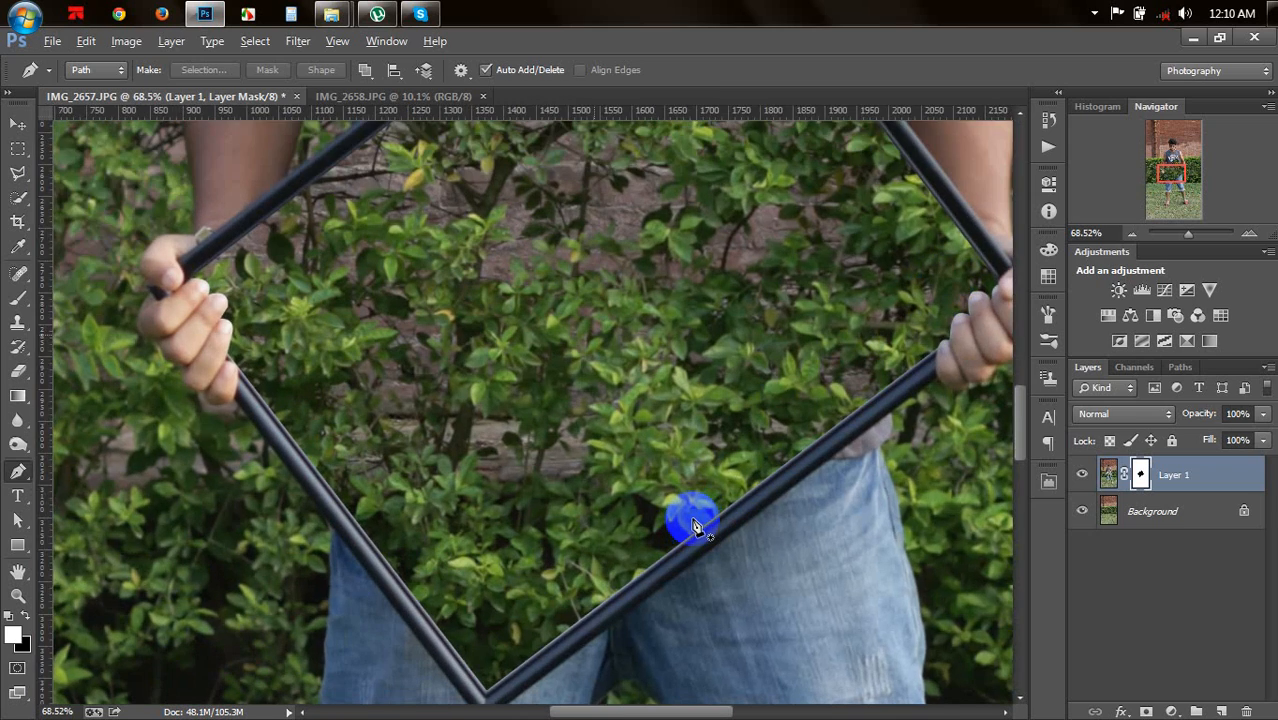
{"action": "scroll", "coordinate": [690, 520], "scroll_direction": "up", "scroll_amount": 5}
{"action": "left_click_drag", "start_coordinate": [818, 470], "coordinate": [514, 651]}
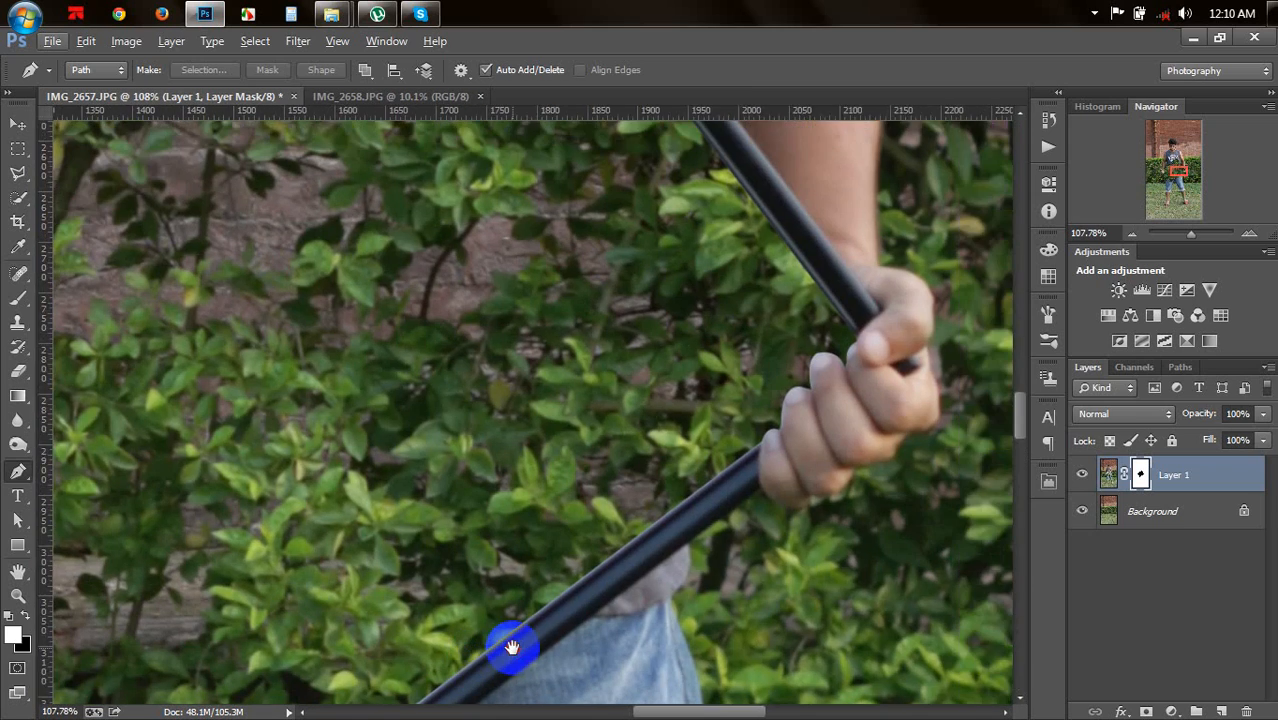
{"action": "scroll", "coordinate": [770, 480], "scroll_direction": "up", "scroll_amount": 4}
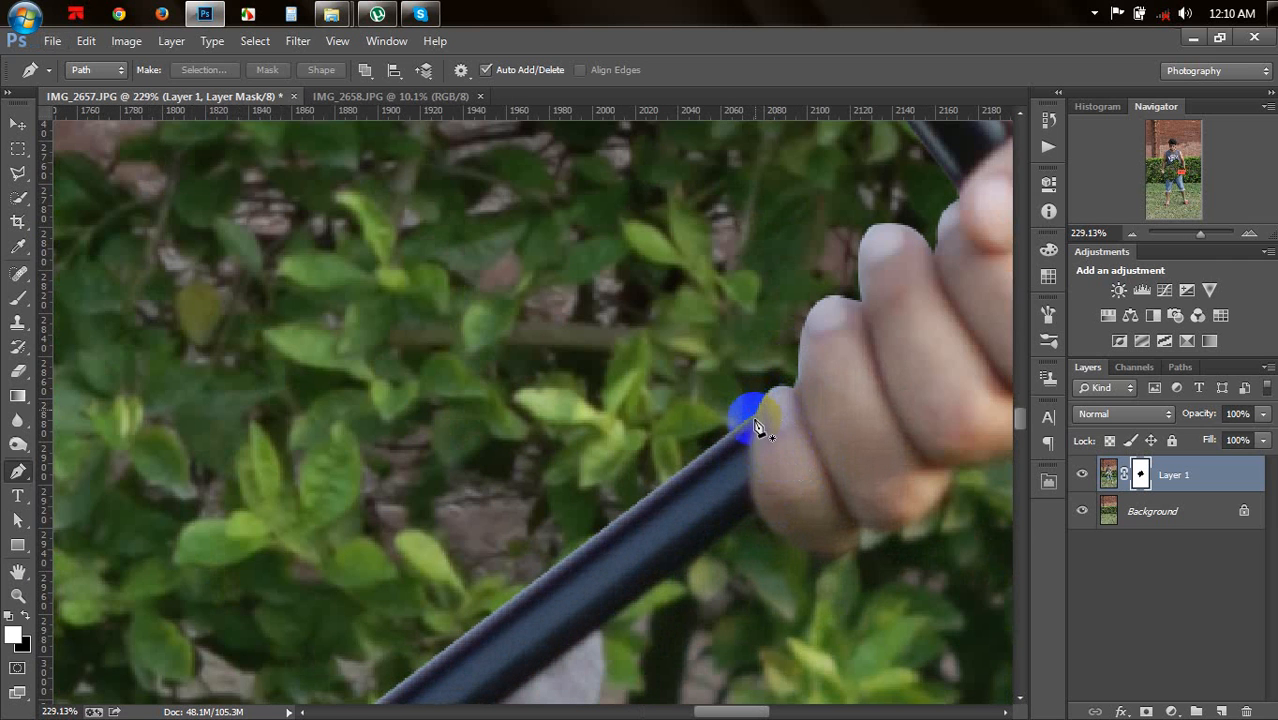
{"action": "left_click", "coordinate": [755, 428]}
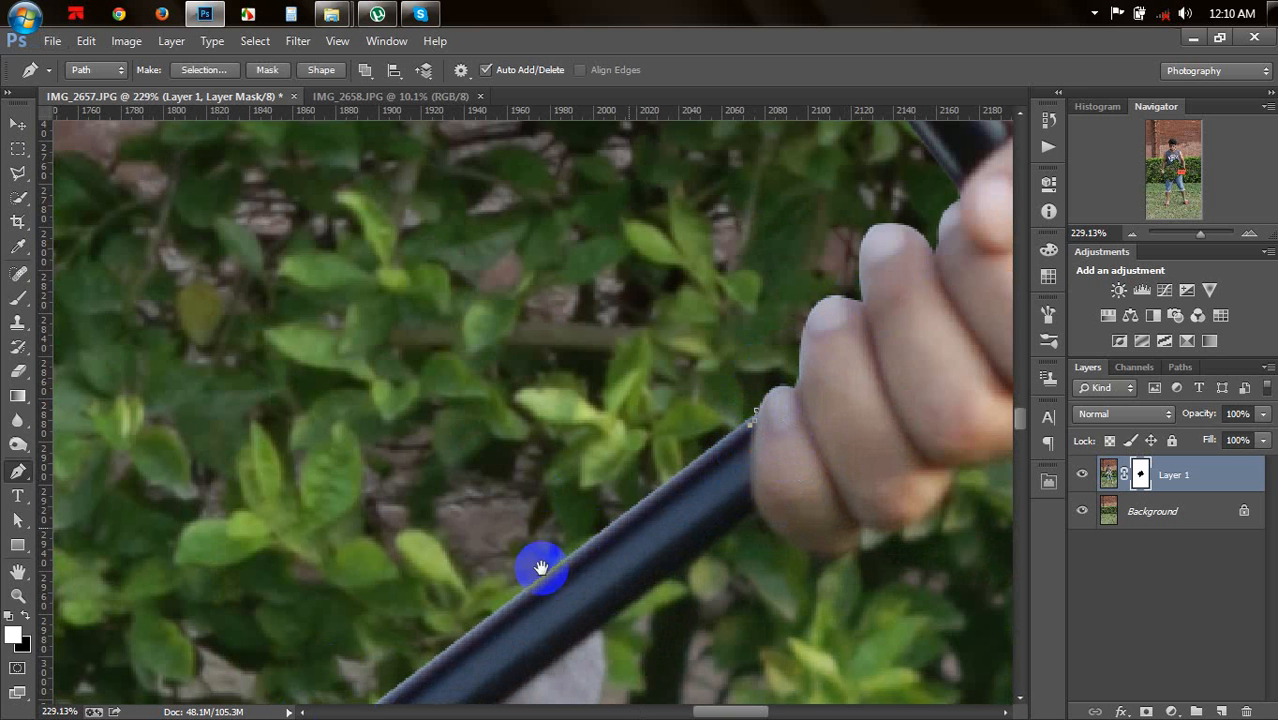
{"action": "left_click_drag", "start_coordinate": [540, 568], "coordinate": [921, 143]}
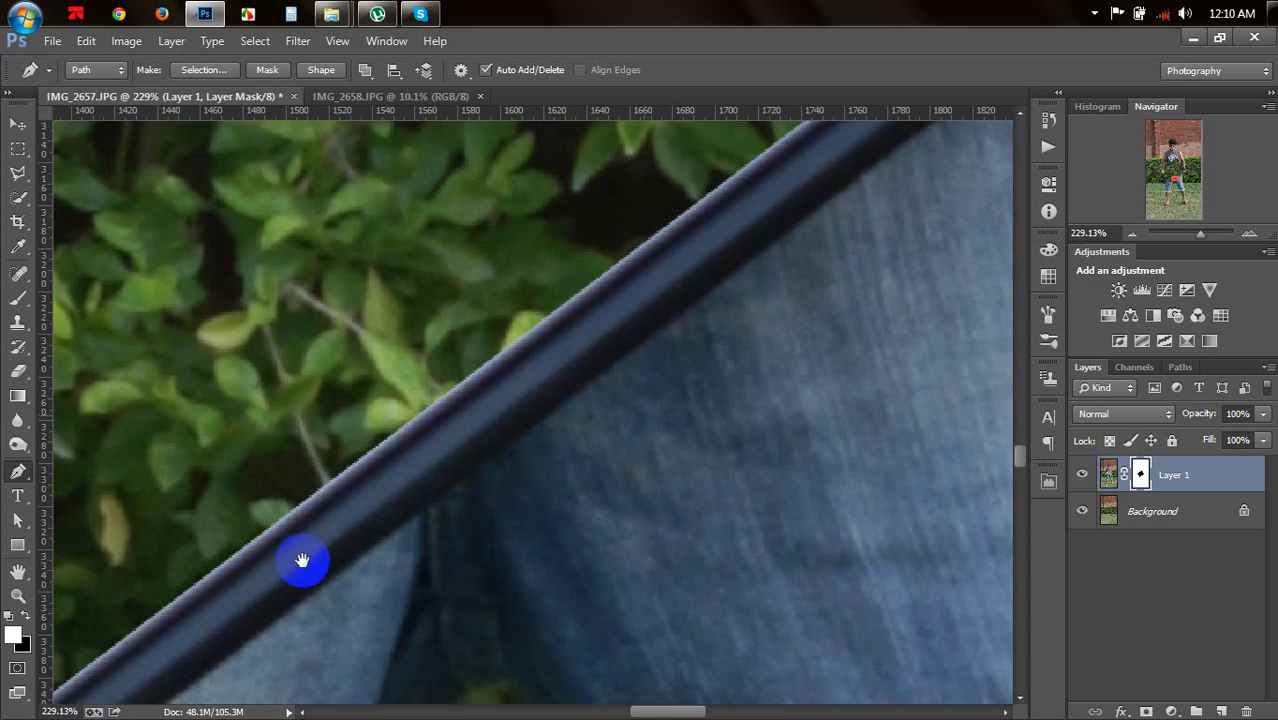
{"action": "left_click_drag", "start_coordinate": [302, 560], "coordinate": [947, 208]}
{"action": "left_click_drag", "start_coordinate": [833, 300], "coordinate": [716, 266]}
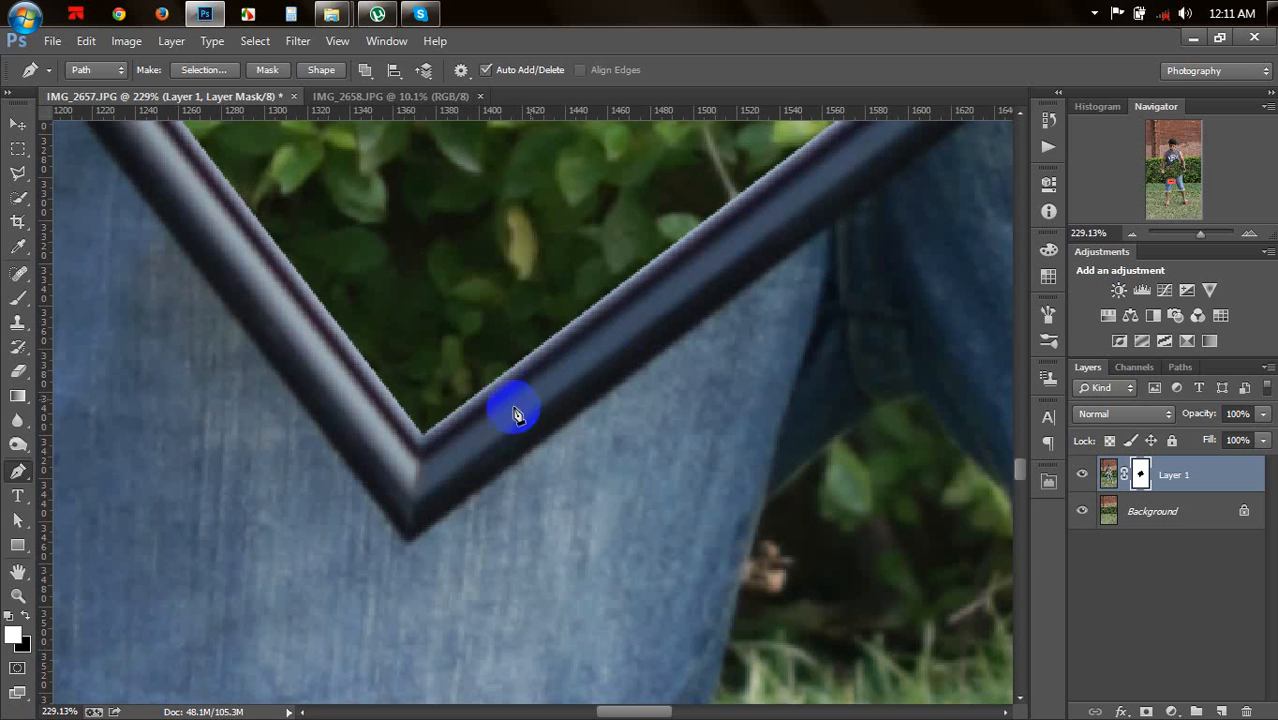
{"action": "left_click", "coordinate": [425, 437]}
{"action": "left_click_drag", "start_coordinate": [418, 370], "coordinate": [787, 713]}
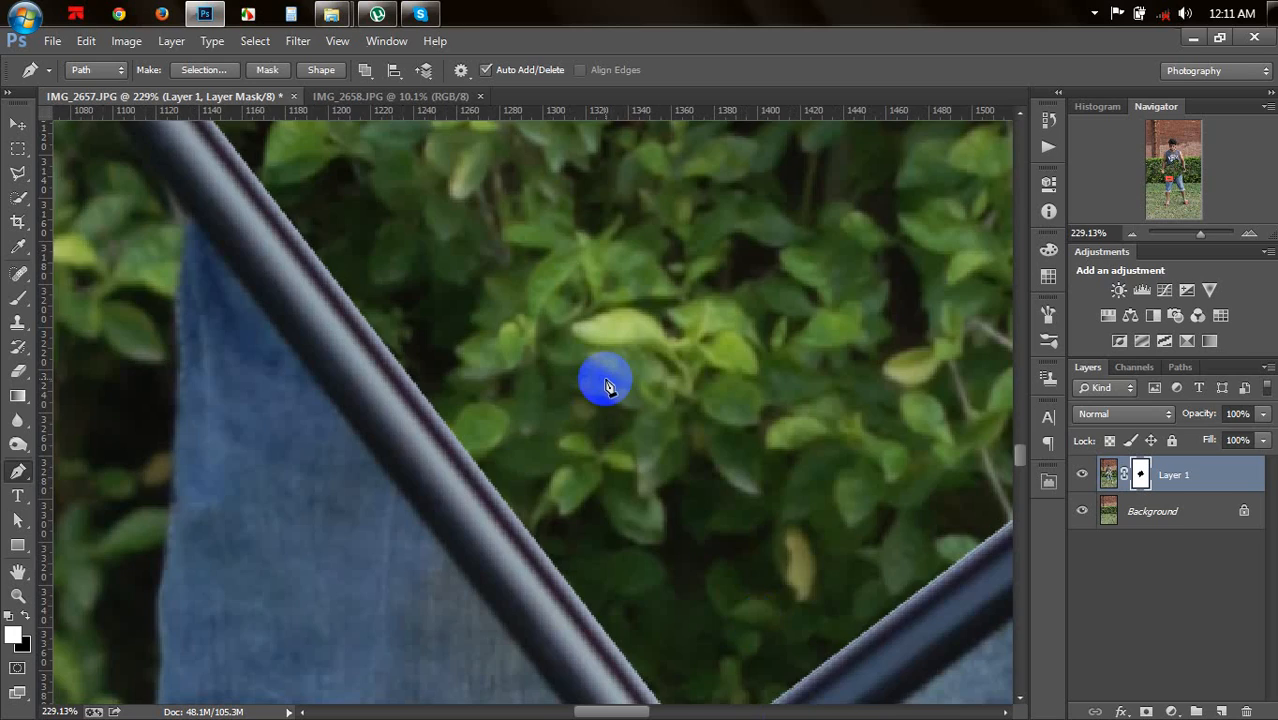
{"action": "scroll", "coordinate": [605, 387], "scroll_direction": "down", "scroll_amount": 5}
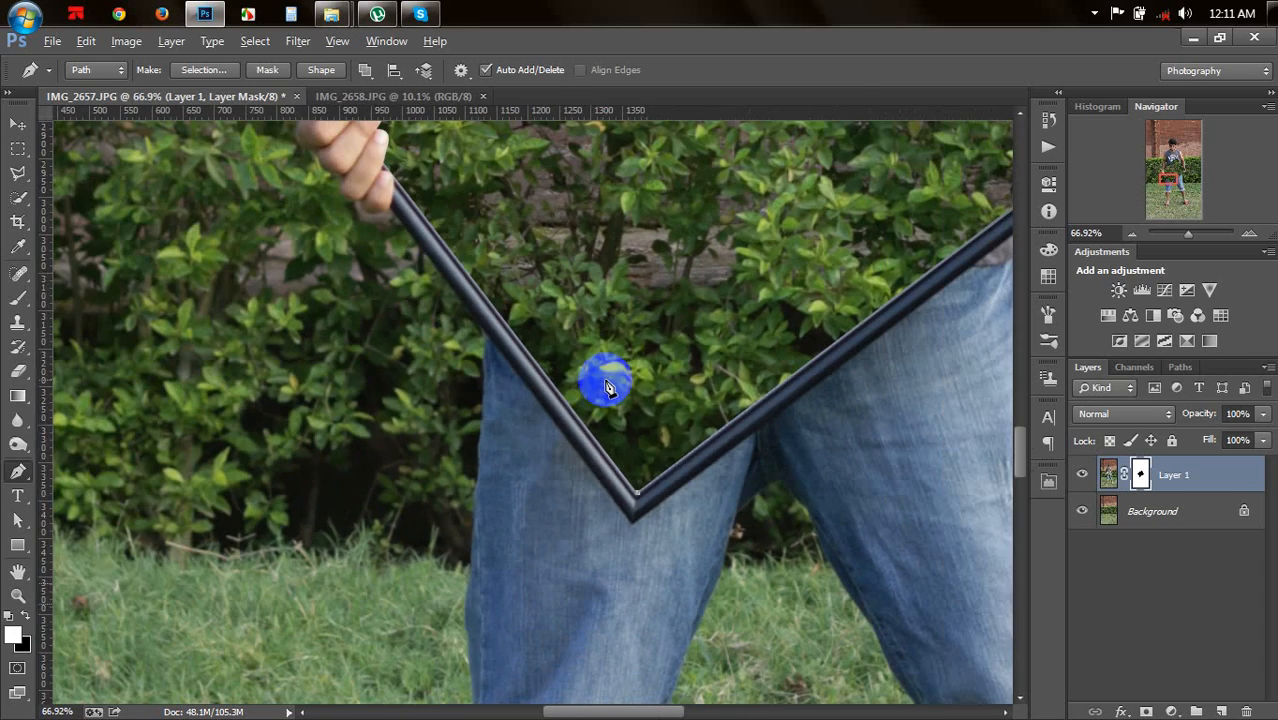
{"action": "left_click_drag", "start_coordinate": [776, 271], "coordinate": [522, 477]}
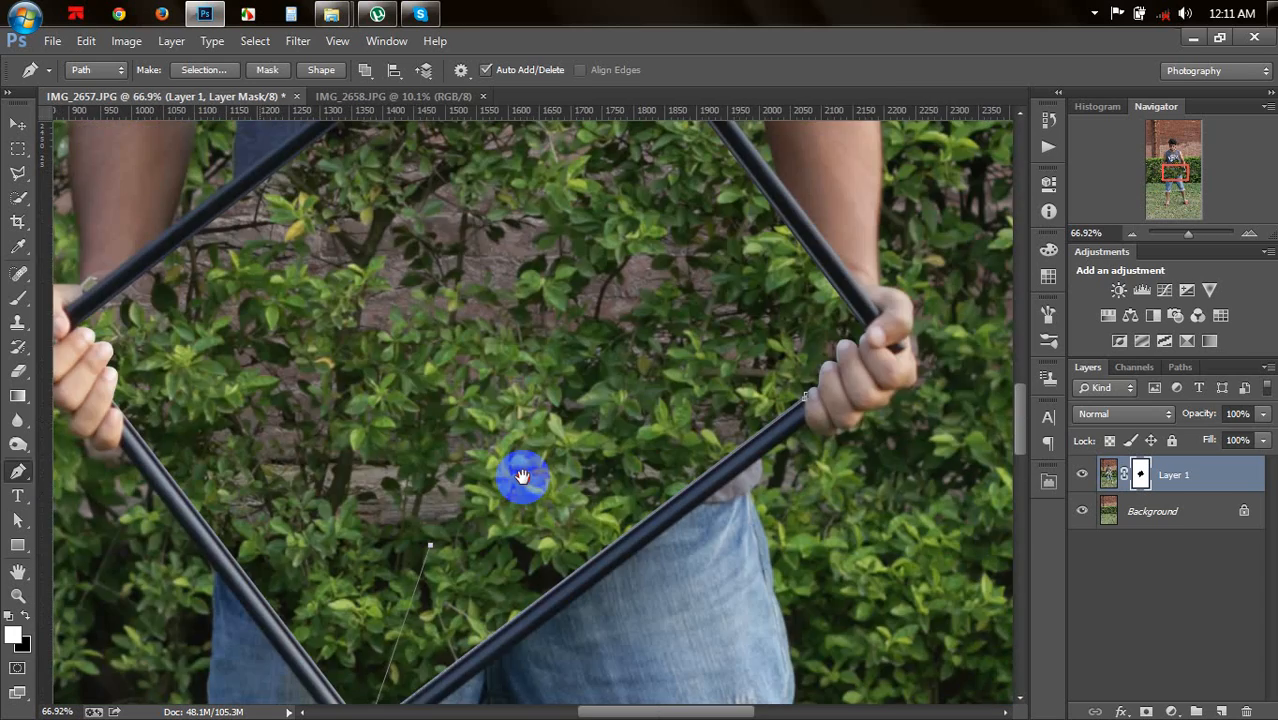
{"action": "left_click_drag", "start_coordinate": [950, 268], "coordinate": [804, 404]}
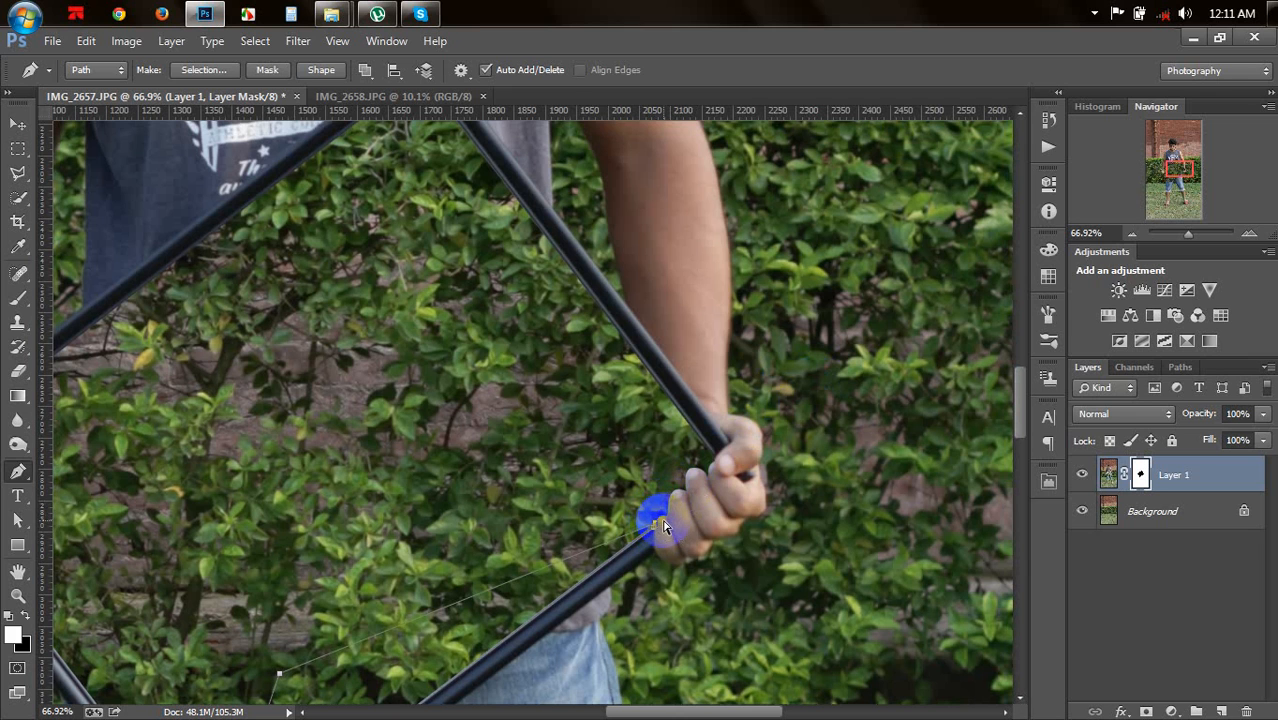
{"action": "left_click", "coordinate": [662, 525]}
{"action": "key", "text": "ctrl+Return"}
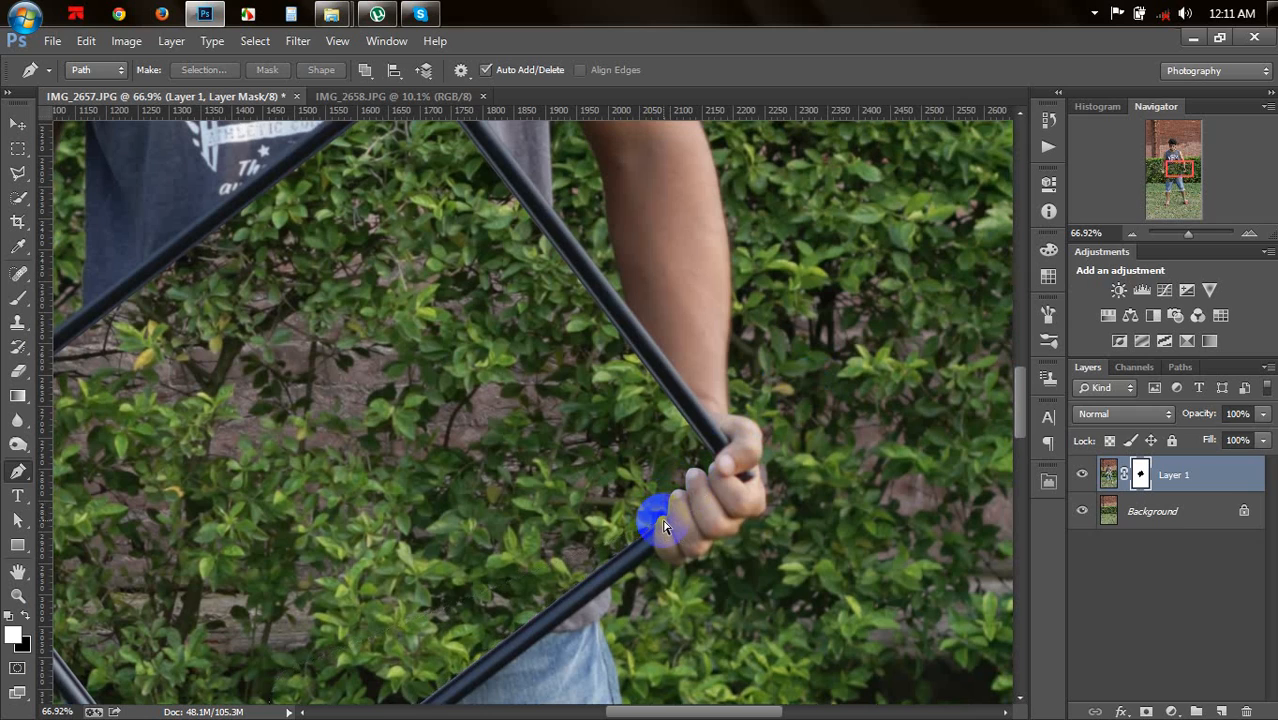
Step: Review the whole composite and compare it with and without Layer 1 by toggling that layer's visibility, leaving it shown
{"action": "scroll", "coordinate": [593, 445], "scroll_direction": "down", "scroll_amount": 5}
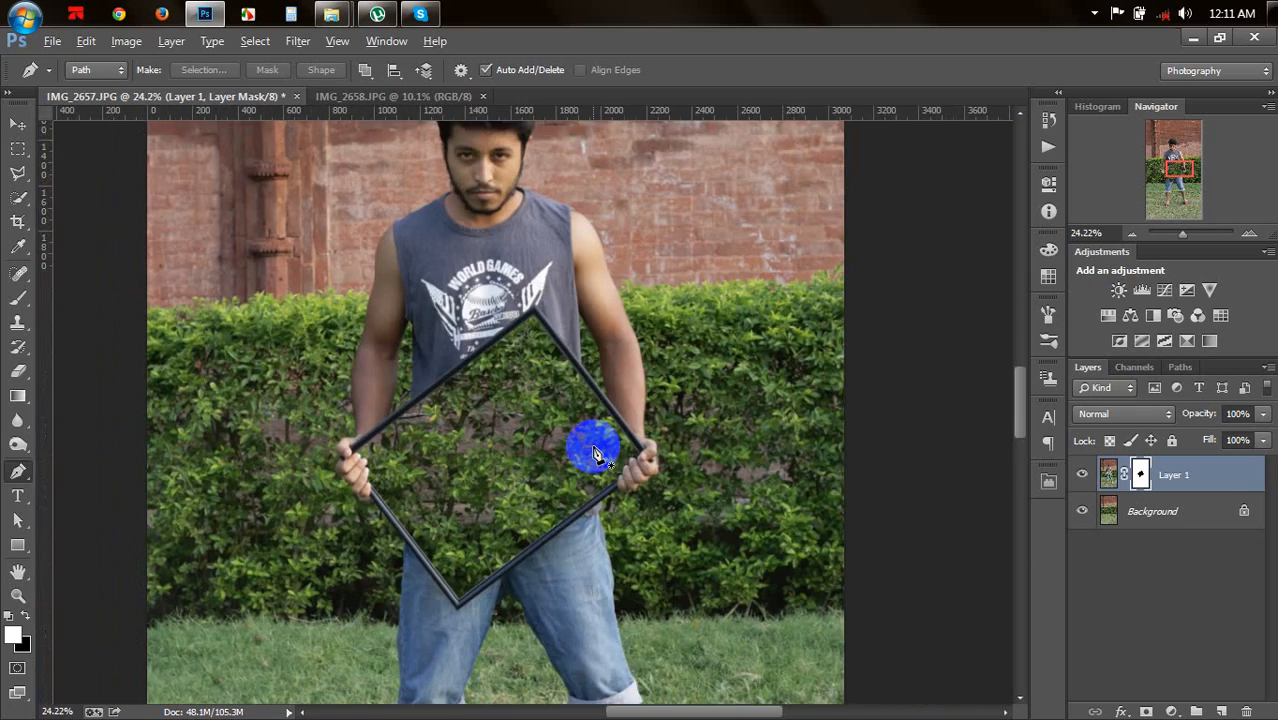
{"action": "scroll", "coordinate": [594, 453], "scroll_direction": "down", "scroll_amount": 4}
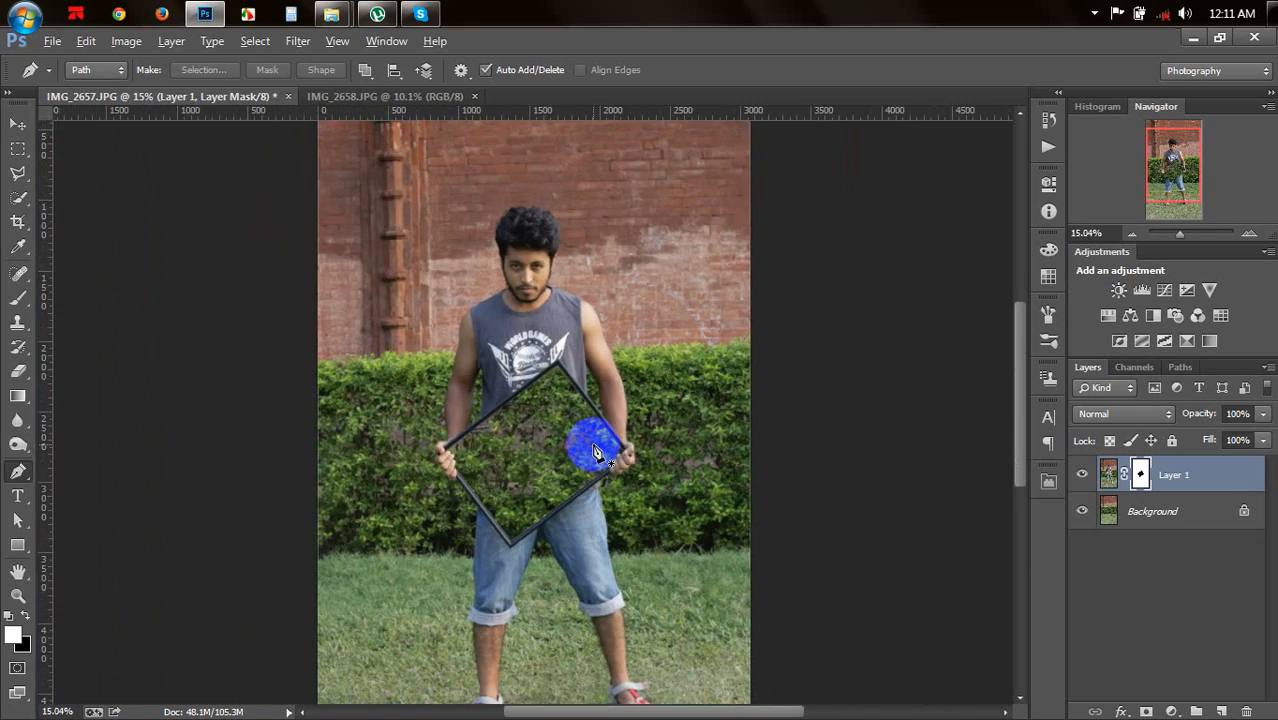
{"action": "scroll", "coordinate": [594, 453], "scroll_direction": "down", "scroll_amount": 1}
{"action": "scroll", "coordinate": [522, 437], "scroll_direction": "up", "scroll_amount": 2}
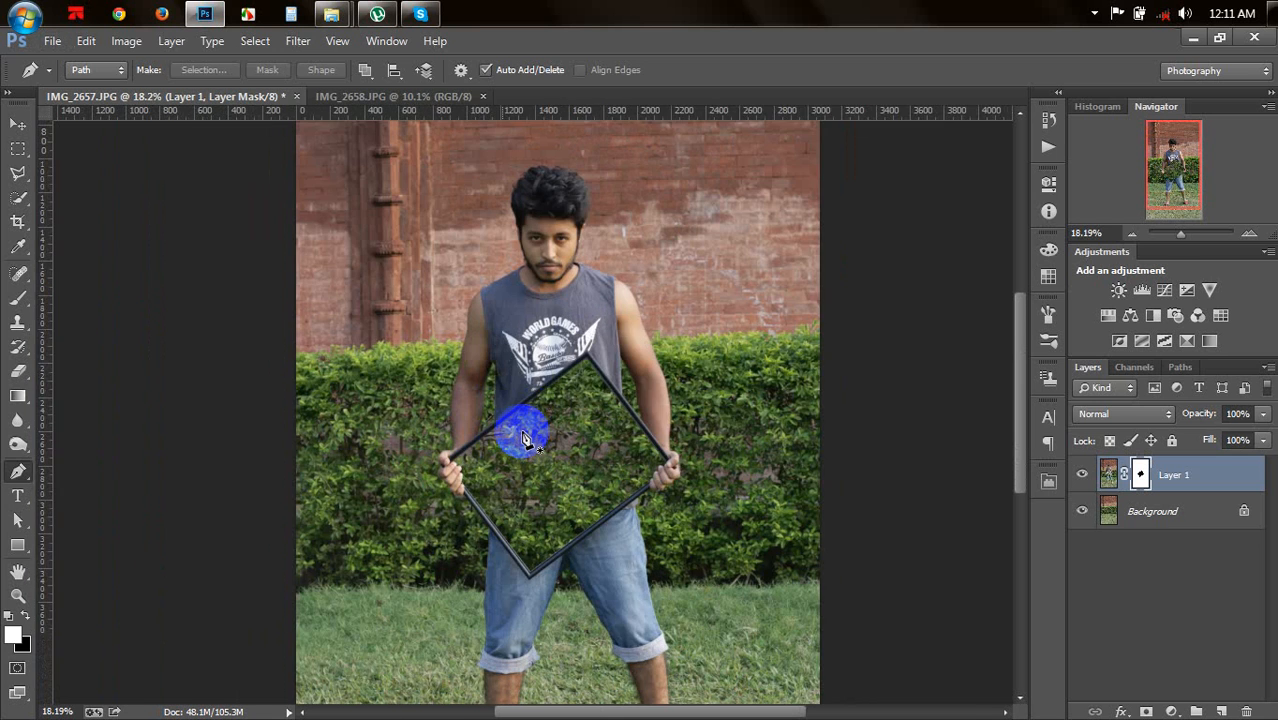
{"action": "scroll", "coordinate": [522, 437], "scroll_direction": "up", "scroll_amount": 2}
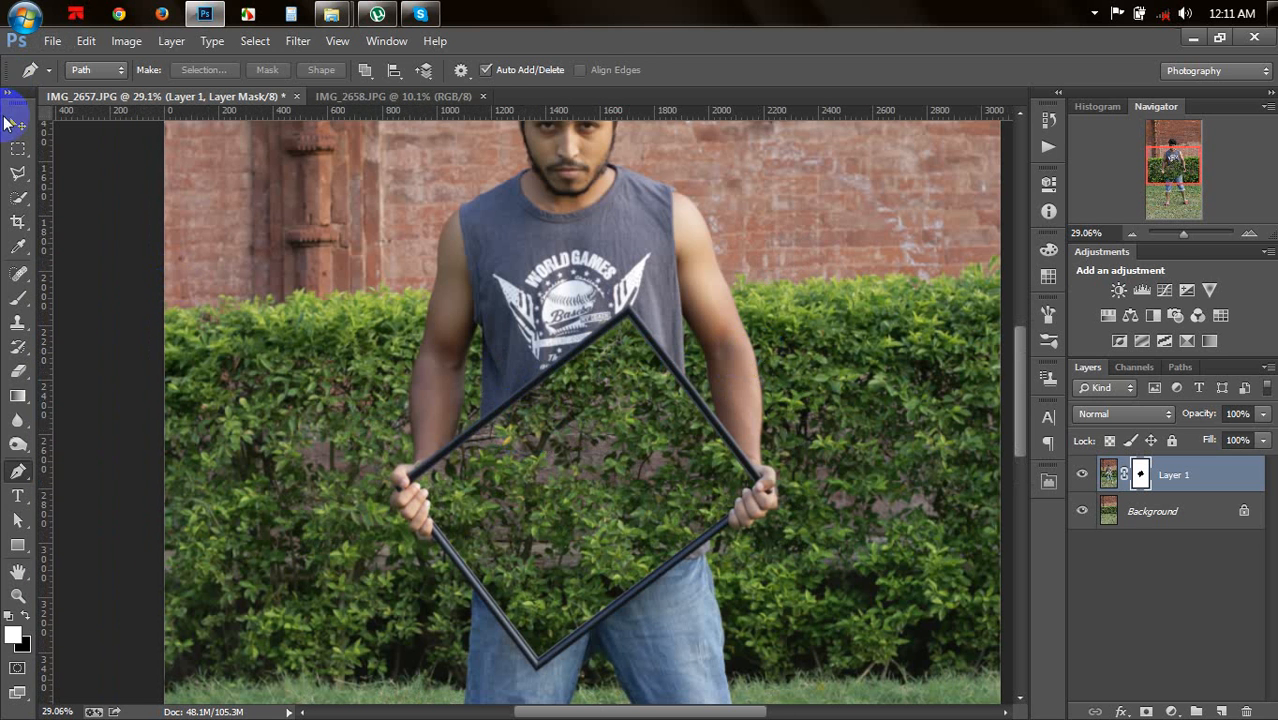
{"action": "left_click", "coordinate": [14, 123]}
{"action": "left_click", "coordinate": [1084, 474]}
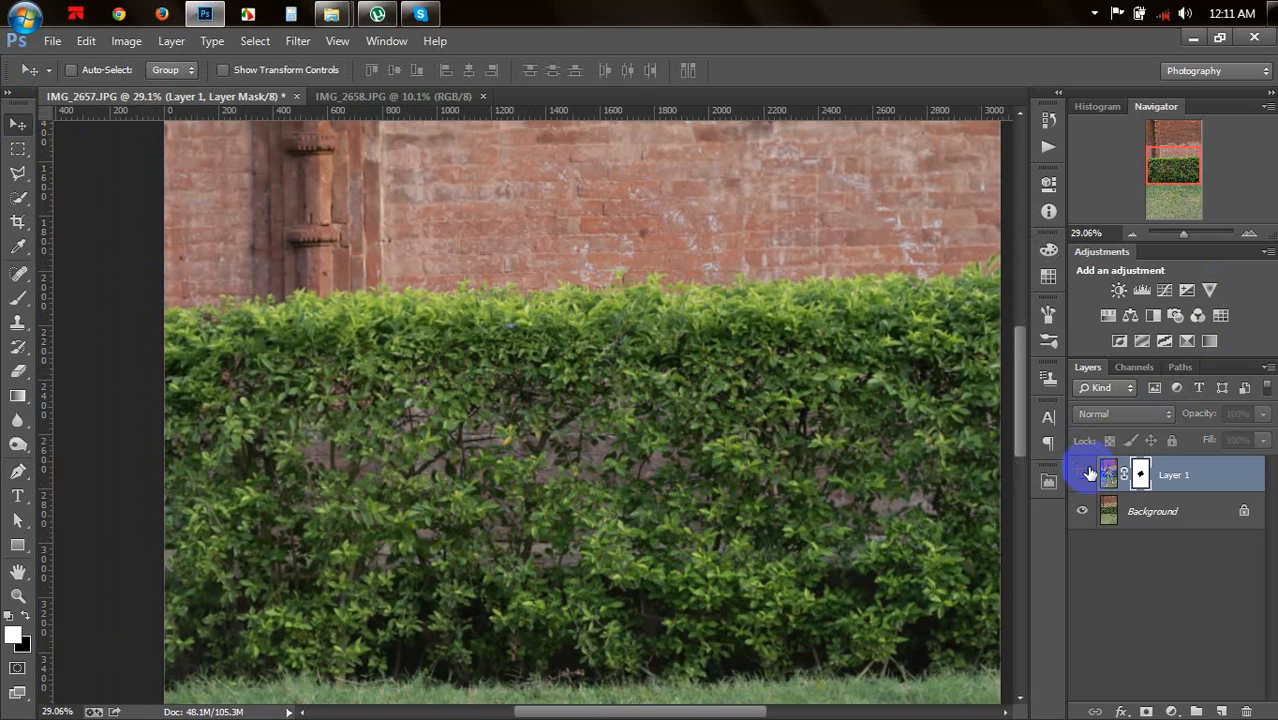
{"action": "left_click", "coordinate": [1084, 474]}
{"action": "left_click", "coordinate": [1084, 474]}
{"action": "left_click", "coordinate": [1084, 474]}
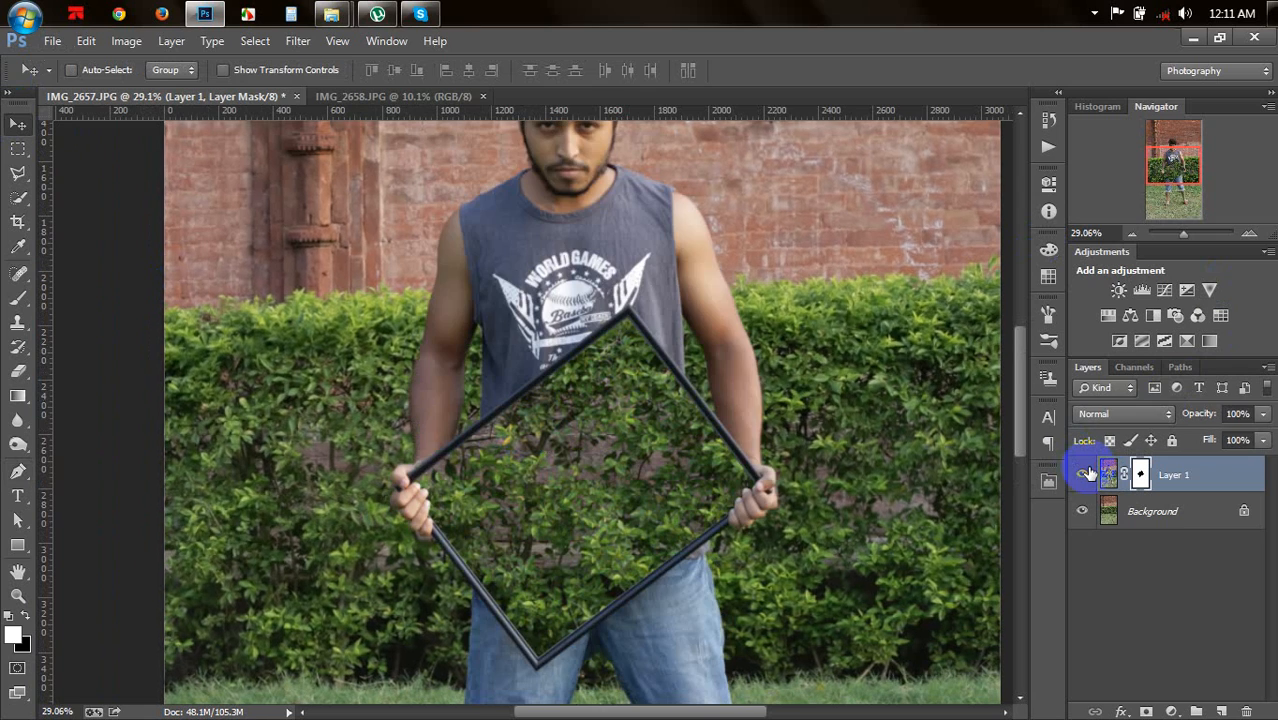
{"action": "left_click", "coordinate": [1084, 474]}
{"action": "left_click", "coordinate": [1084, 474]}
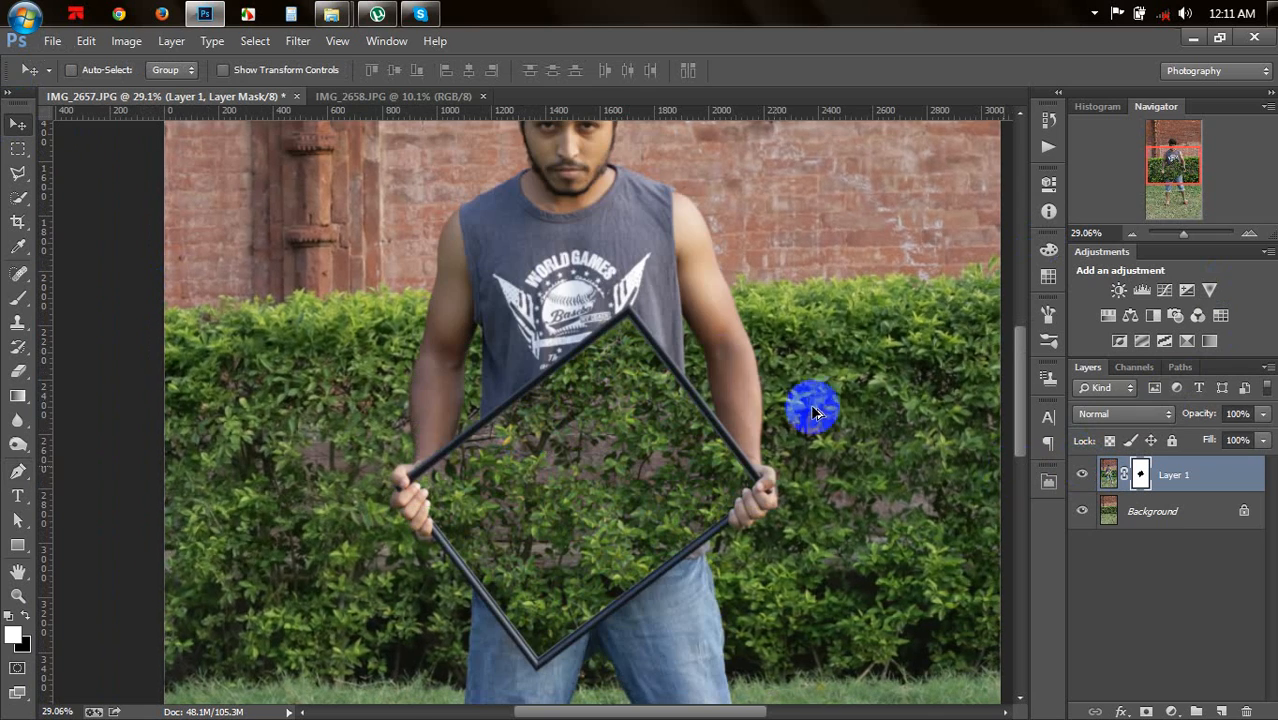
Step: Crop a strip of brick wall above the man and a strip of grass below him, keeping the full image width
{"action": "scroll", "coordinate": [724, 367], "scroll_direction": "down", "scroll_amount": 1}
{"action": "scroll", "coordinate": [724, 367], "scroll_direction": "down", "scroll_amount": 4}
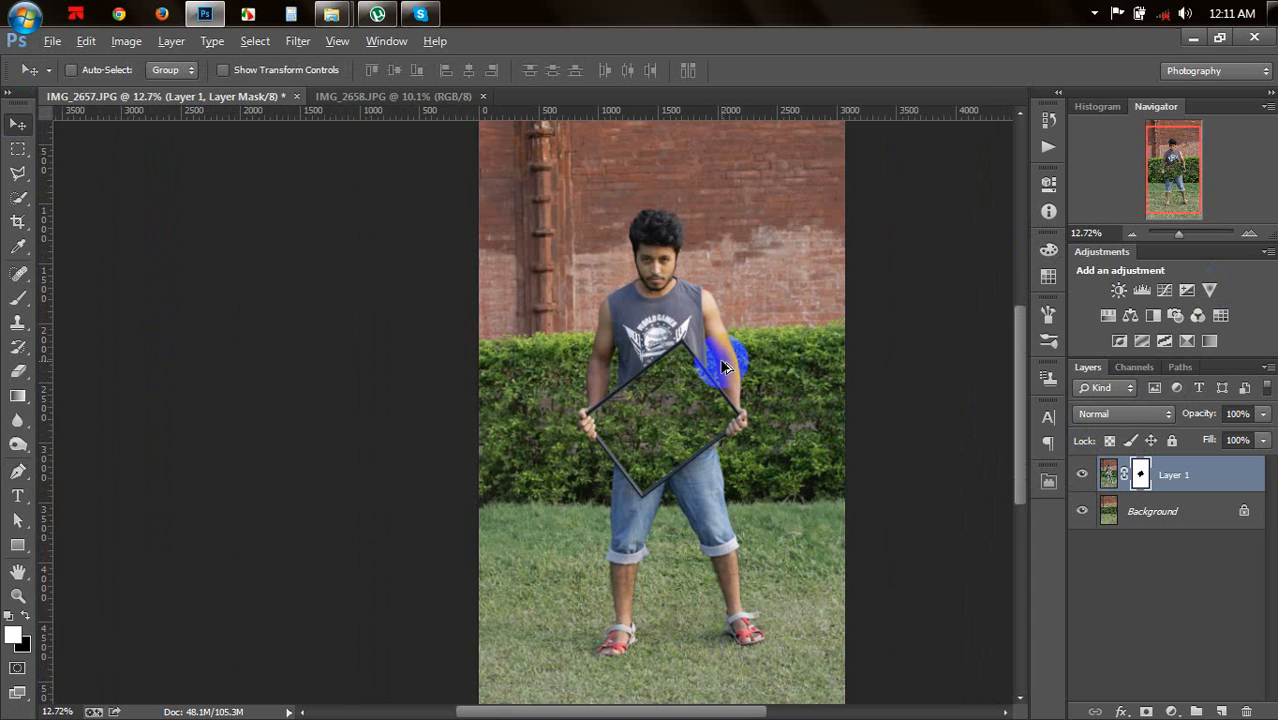
{"action": "scroll", "coordinate": [724, 367], "scroll_direction": "down", "scroll_amount": 1}
{"action": "scroll", "coordinate": [724, 367], "scroll_direction": "up", "scroll_amount": 2}
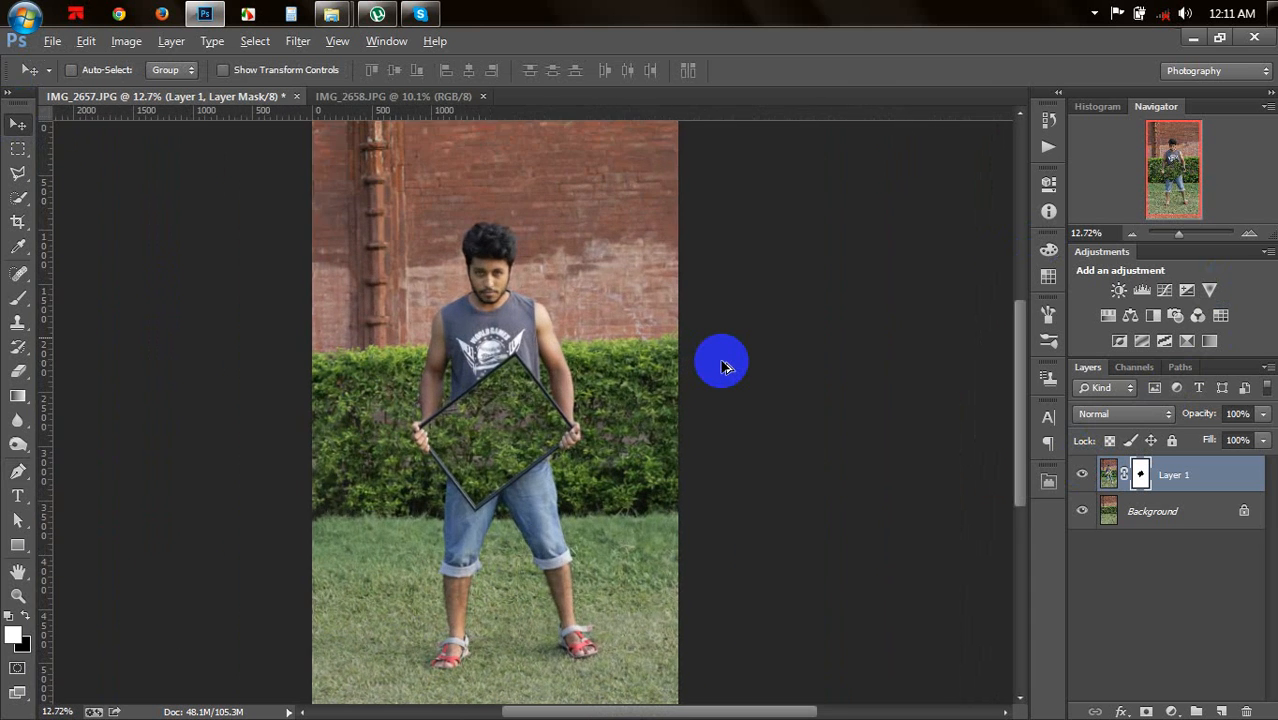
{"action": "scroll", "coordinate": [724, 367], "scroll_direction": "down", "scroll_amount": 2}
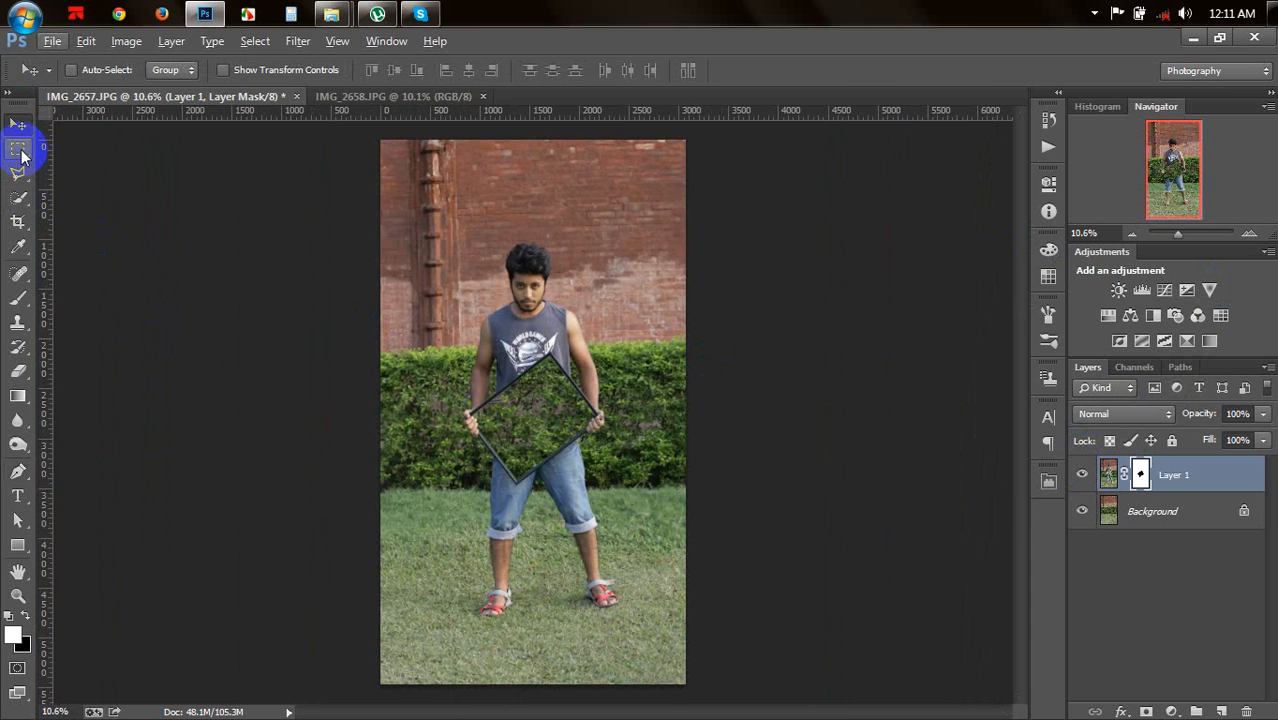
{"action": "left_click", "coordinate": [17, 221]}
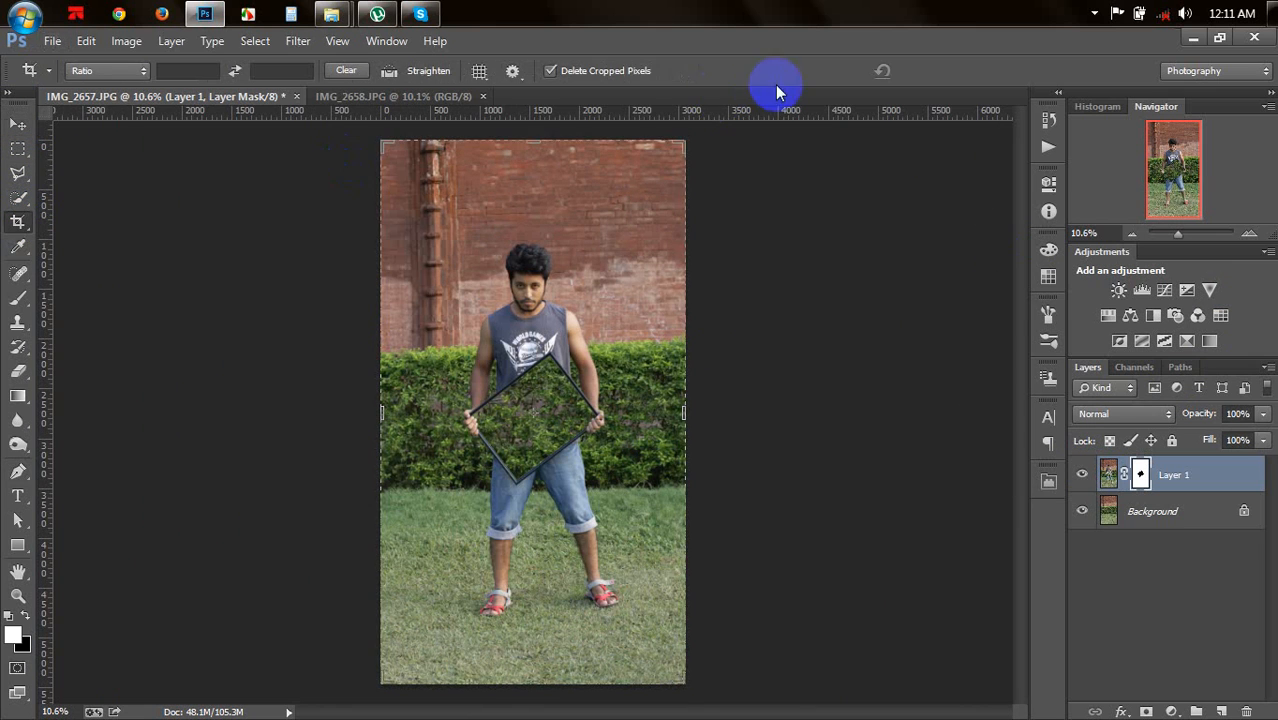
{"action": "left_click_drag", "start_coordinate": [541, 142], "coordinate": [543, 158]}
{"action": "left_click_drag", "start_coordinate": [535, 669], "coordinate": [533, 664]}
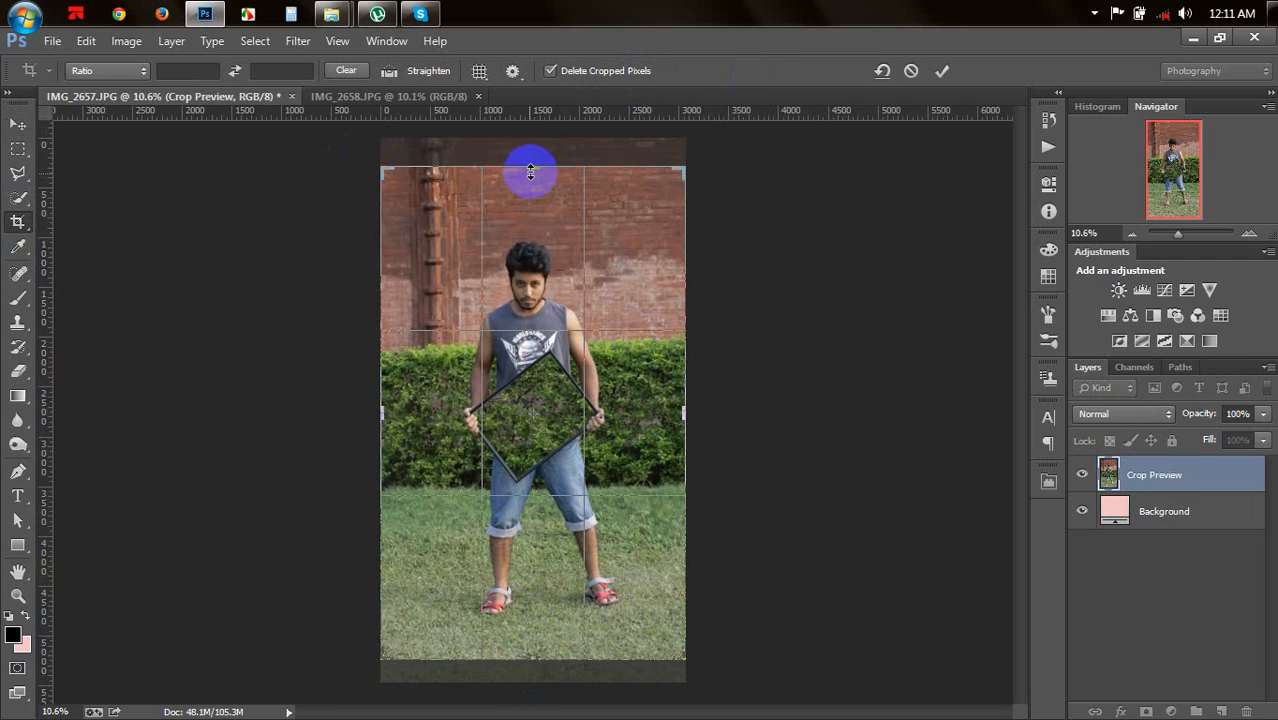
{"action": "left_click_drag", "start_coordinate": [531, 172], "coordinate": [544, 184]}
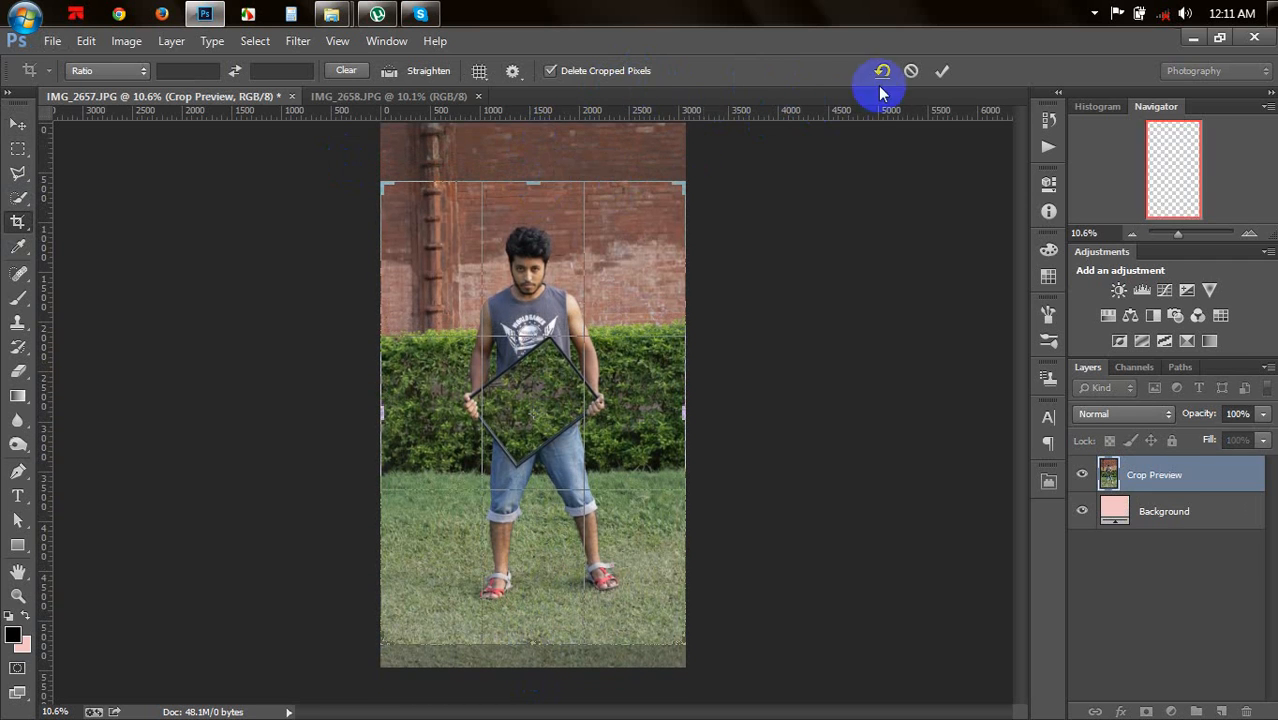
{"action": "left_click", "coordinate": [942, 70]}
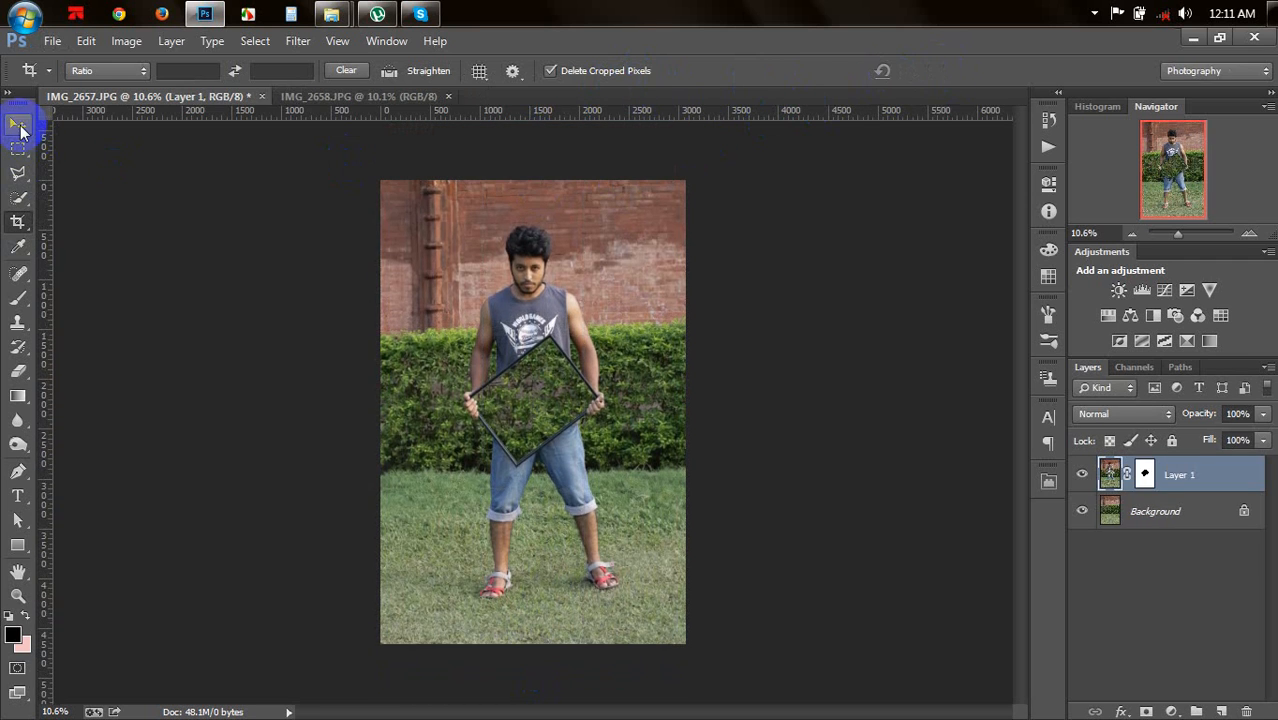
Step: Add a new layer above Layer 1 and fill it with the merged image using Apply Image, with Multiply blending at 100% opacity
{"action": "left_click", "coordinate": [19, 125]}
{"action": "scroll", "coordinate": [600, 189], "scroll_direction": "up", "scroll_amount": 1}
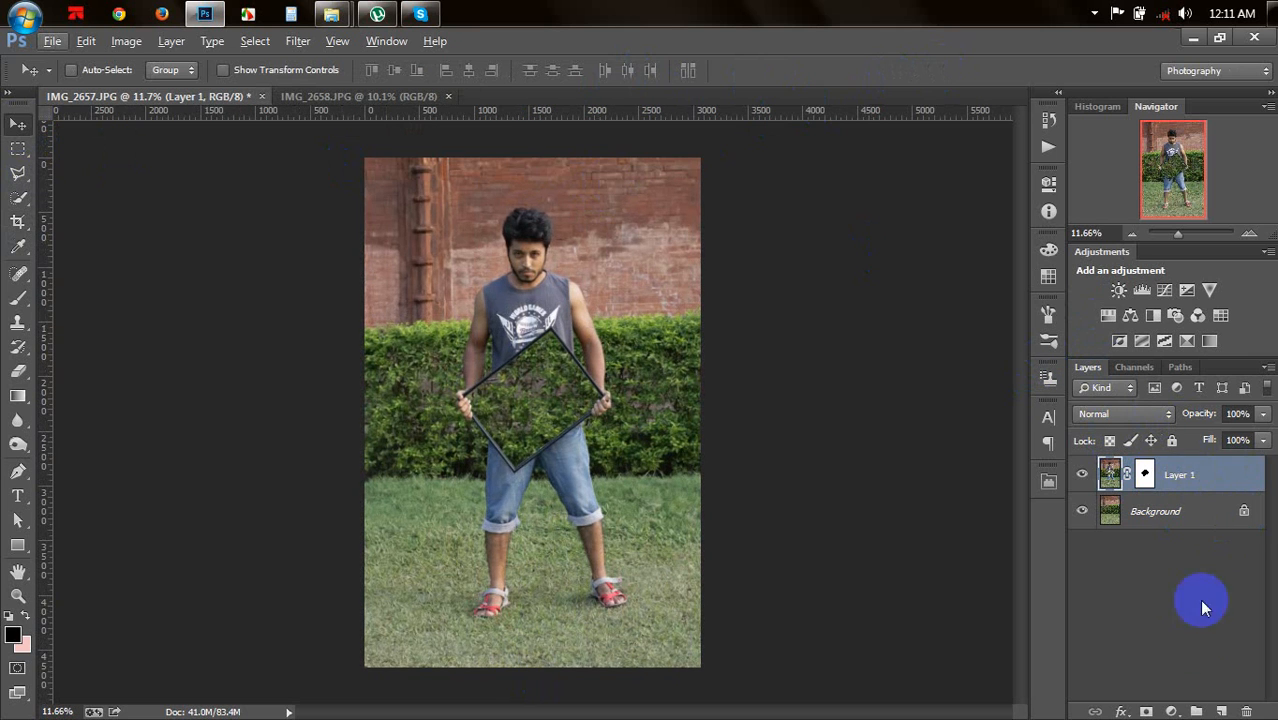
{"action": "left_click", "coordinate": [1221, 711]}
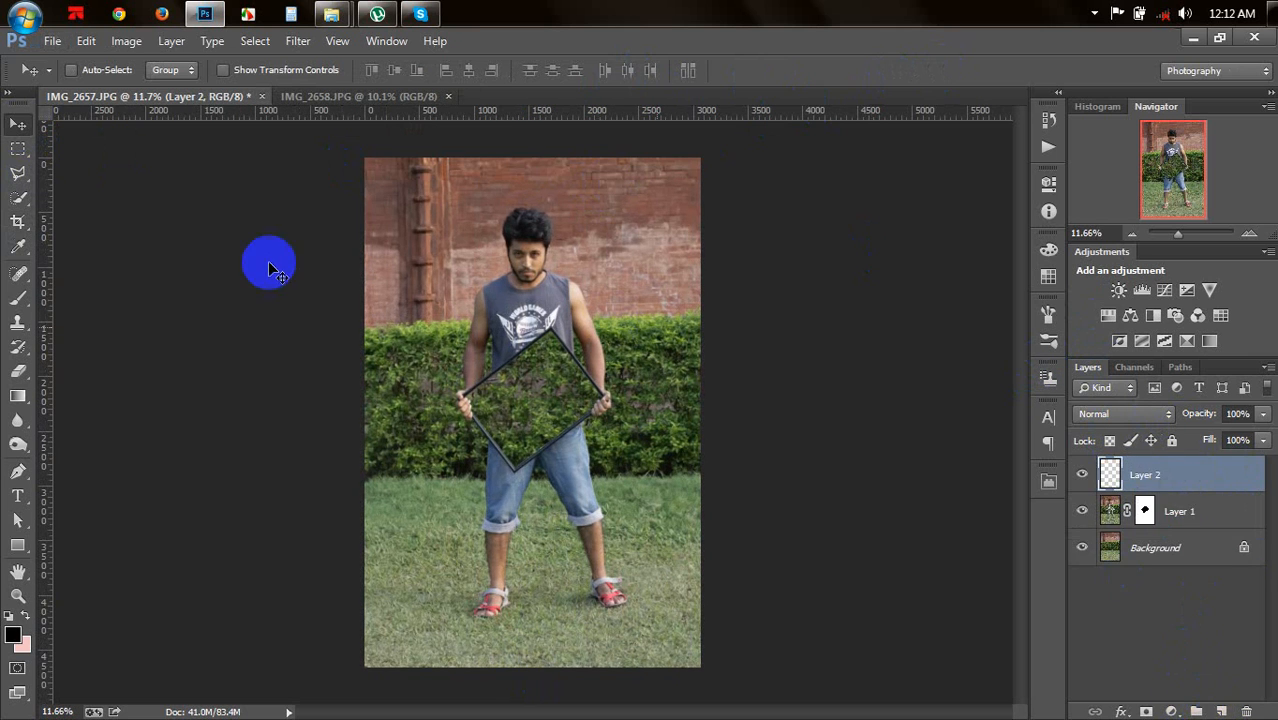
{"action": "left_click", "coordinate": [126, 41]}
{"action": "left_click", "coordinate": [155, 322]}
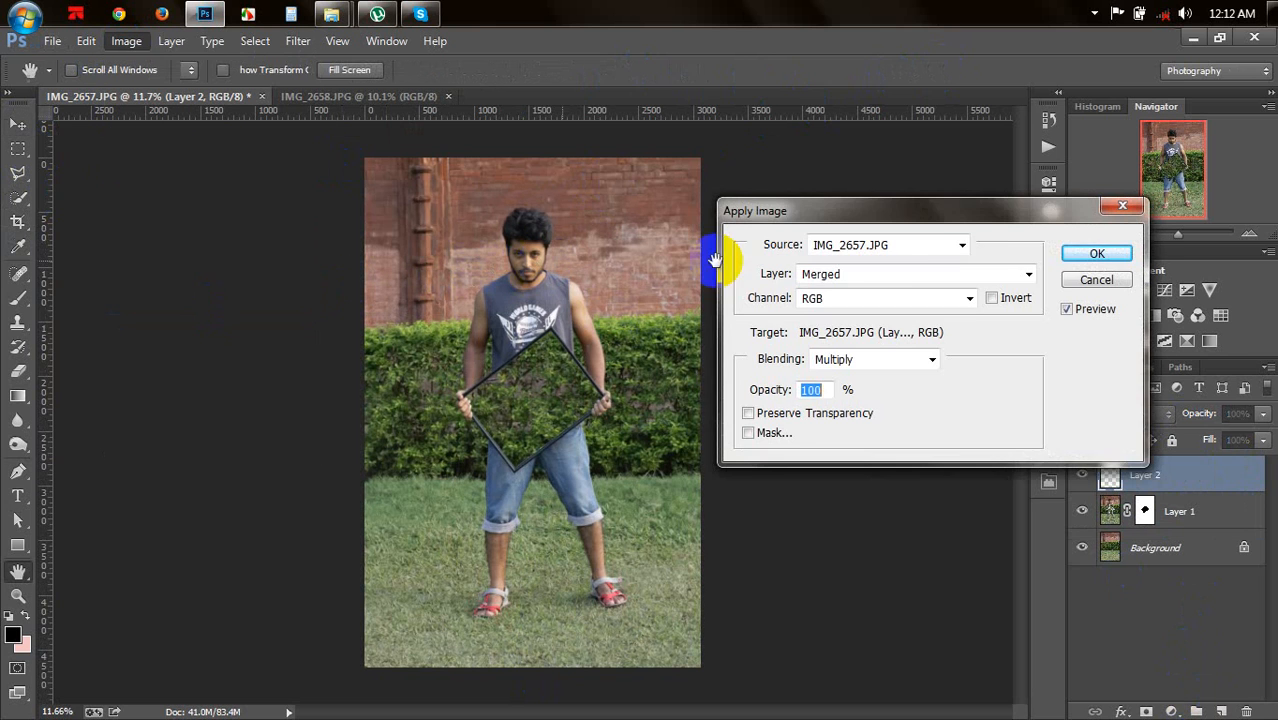
{"action": "left_click", "coordinate": [1060, 258]}
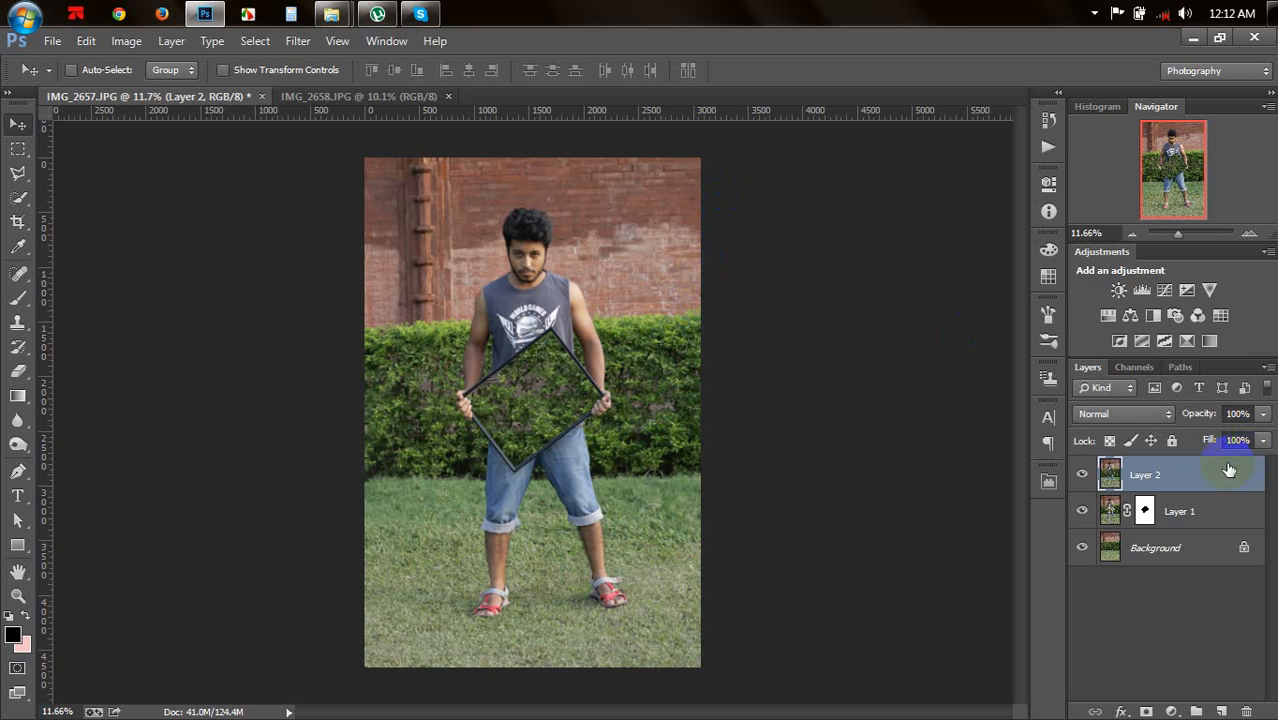
Step: In the Camera Raw Filter on Layer 2, set Temperature +13, Shadows +68, Highlights -44, Whites +35, Blacks +50, Clarity -1 and Vibrance +8
{"action": "left_click", "coordinate": [297, 41]}
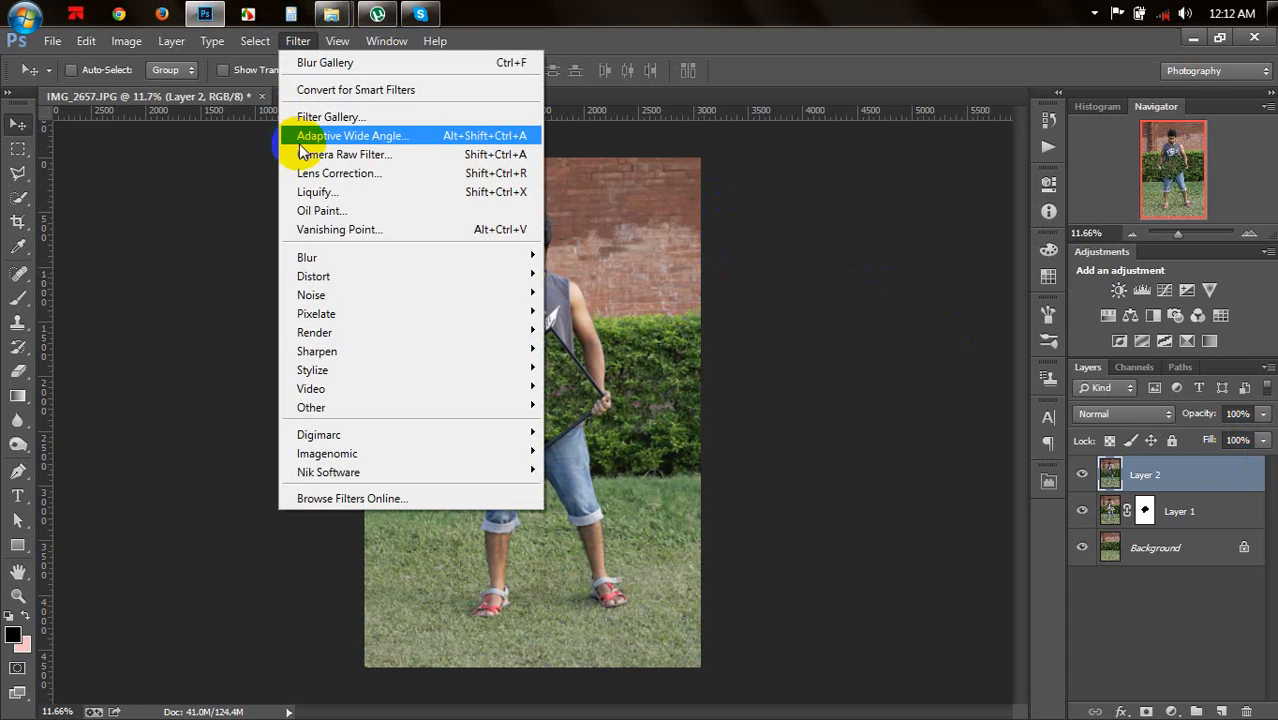
{"action": "left_click", "coordinate": [306, 154]}
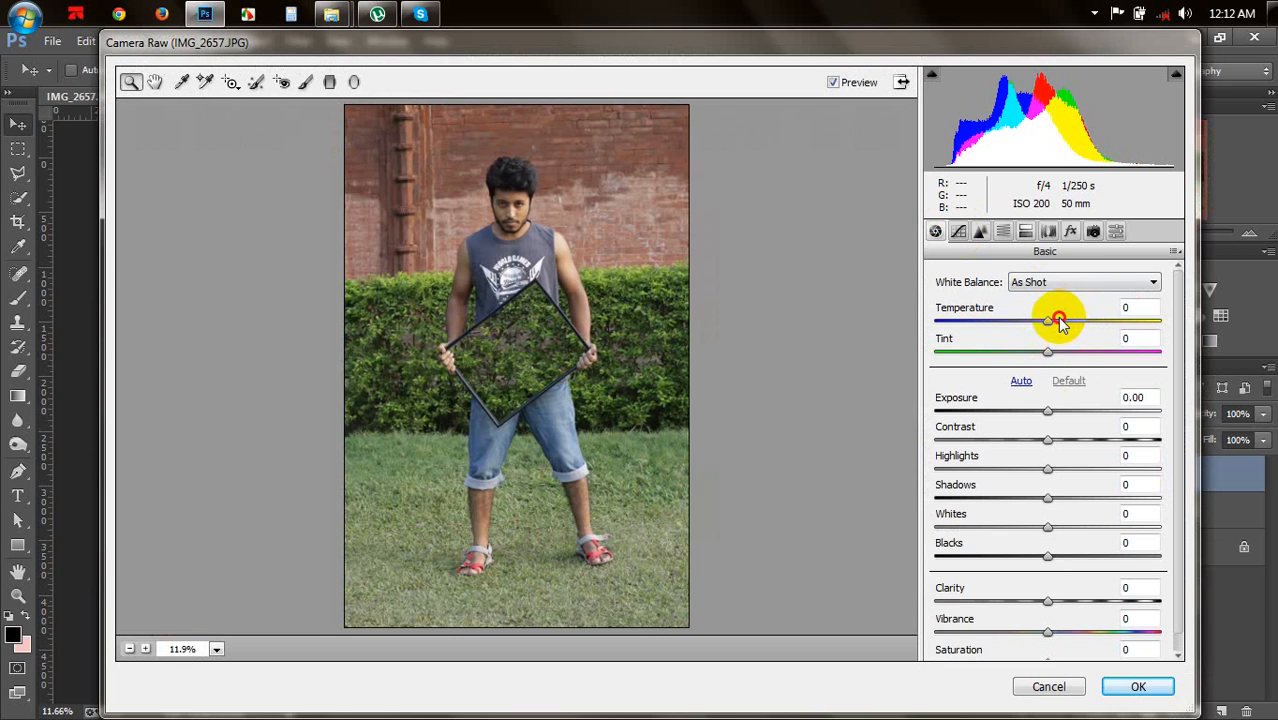
{"action": "left_click_drag", "start_coordinate": [1056, 320], "coordinate": [1062, 326]}
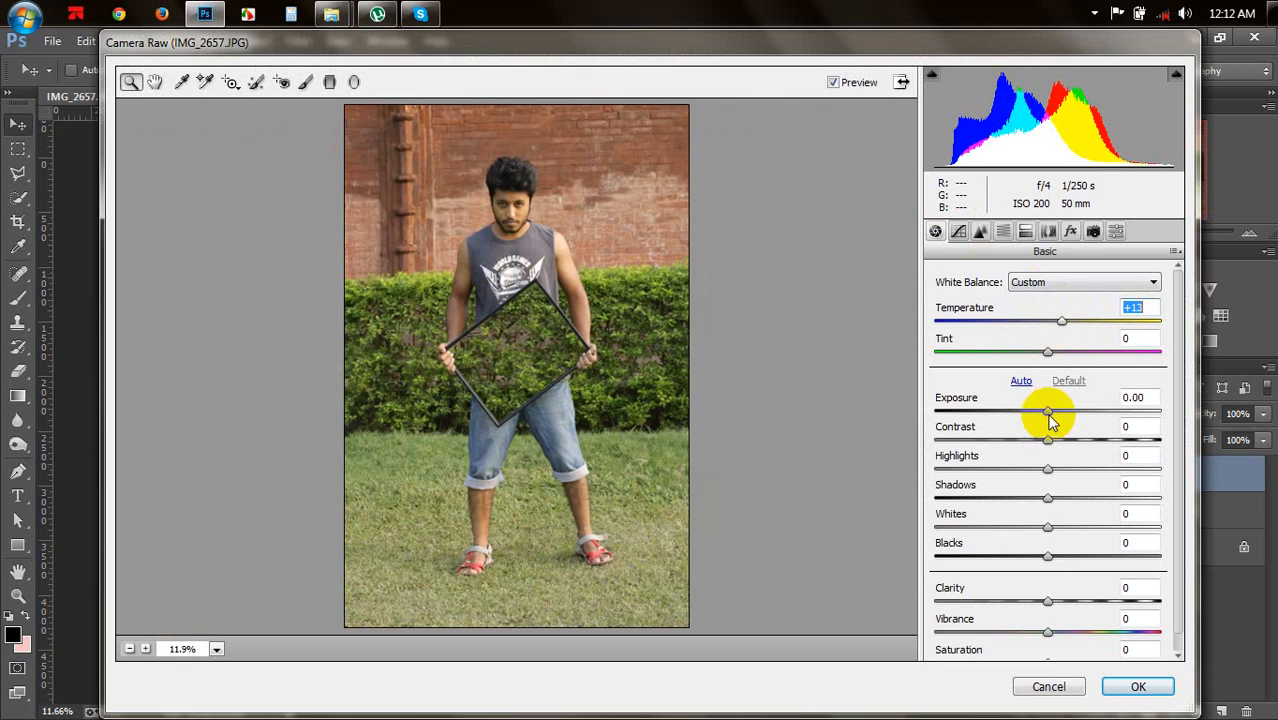
{"action": "left_click_drag", "start_coordinate": [1047, 498], "coordinate": [1127, 510]}
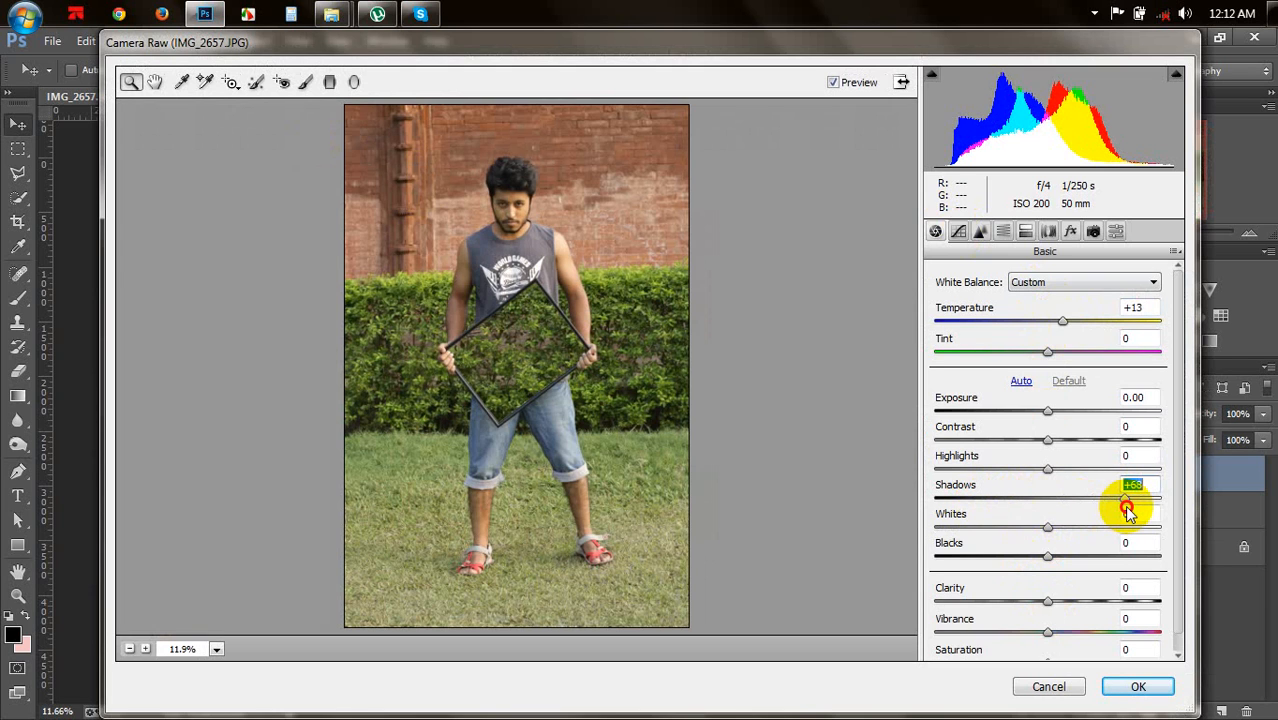
{"action": "left_click_drag", "start_coordinate": [1047, 469], "coordinate": [998, 474]}
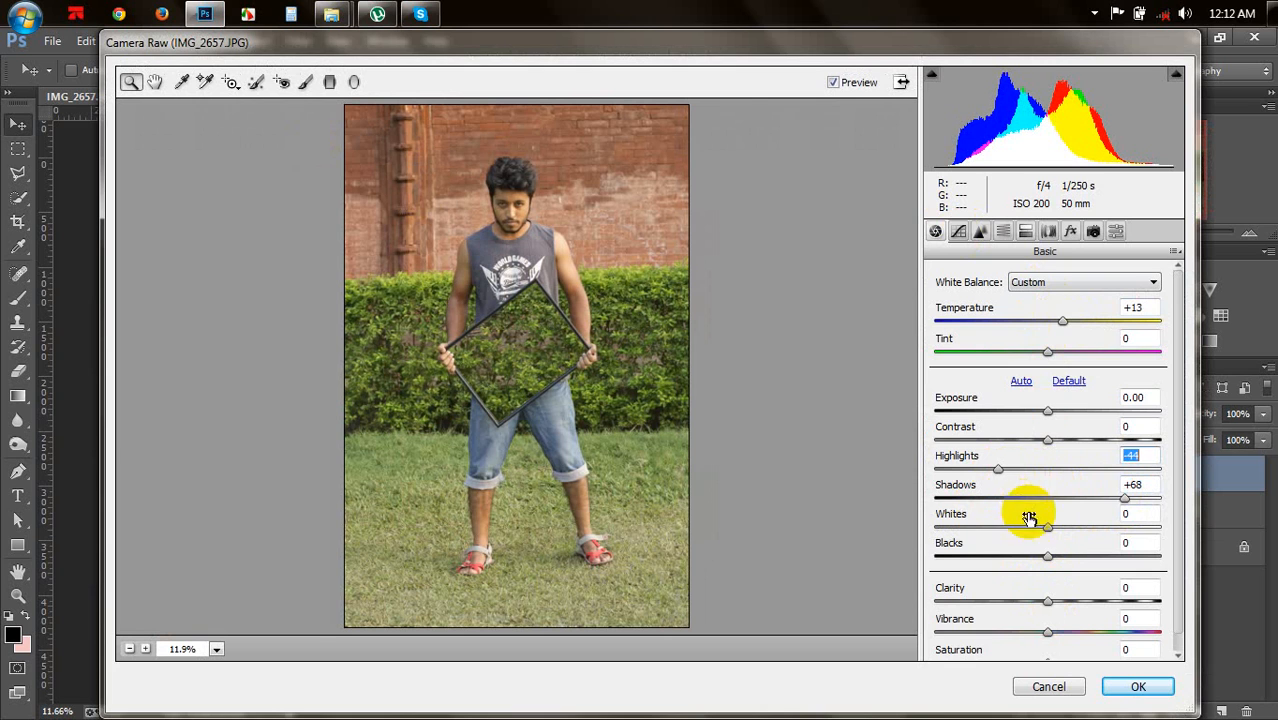
{"action": "left_click_drag", "start_coordinate": [1047, 527], "coordinate": [1087, 541]}
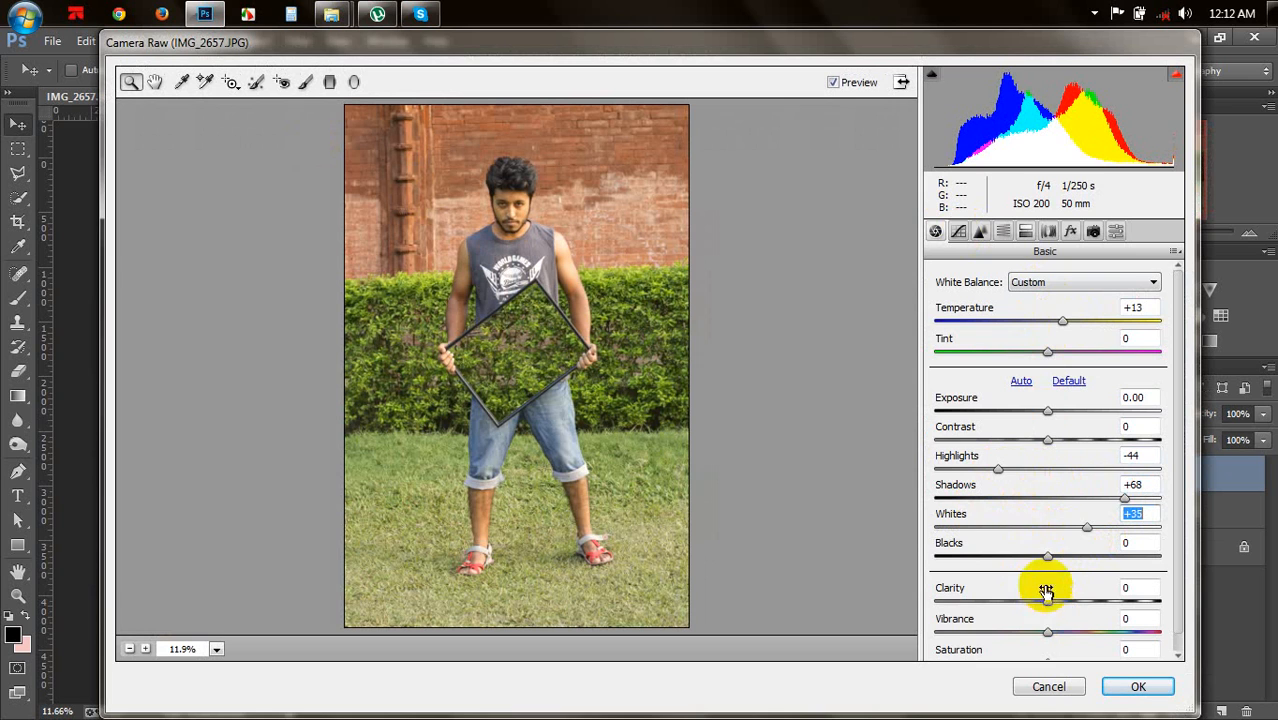
{"action": "left_click_drag", "start_coordinate": [1048, 556], "coordinate": [1107, 567]}
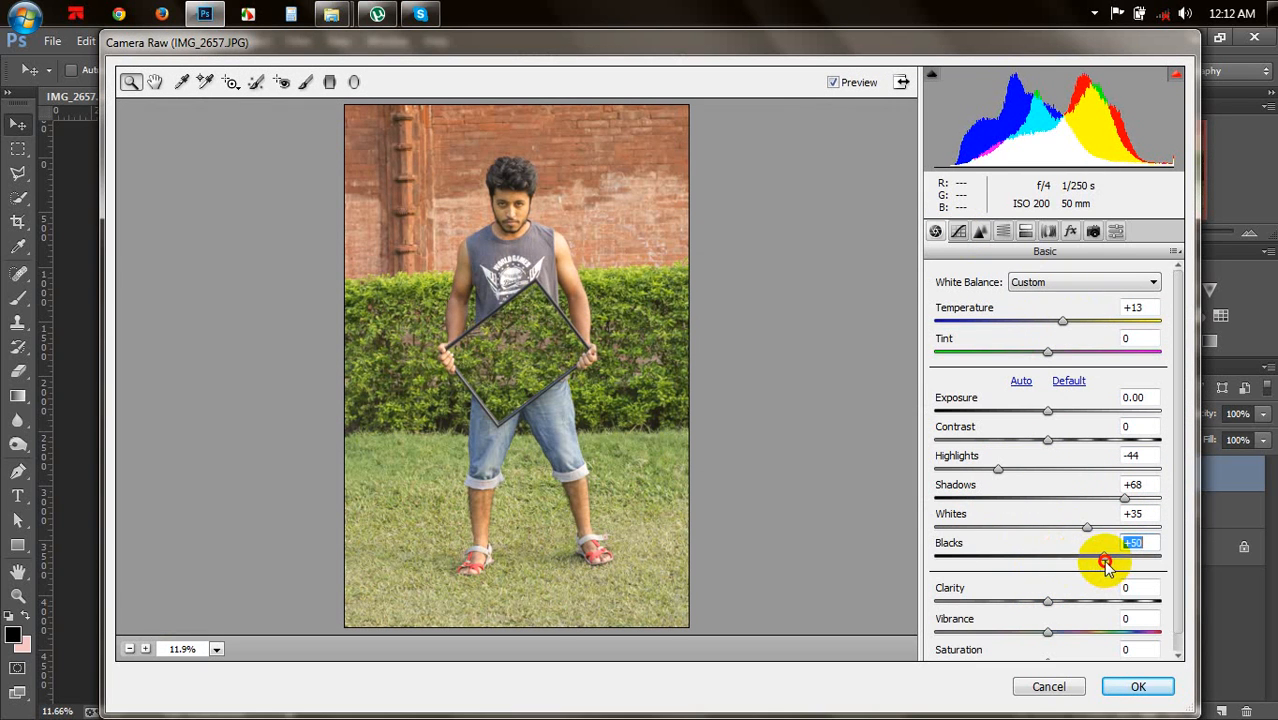
{"action": "left_click_drag", "start_coordinate": [1044, 606], "coordinate": [1061, 634]}
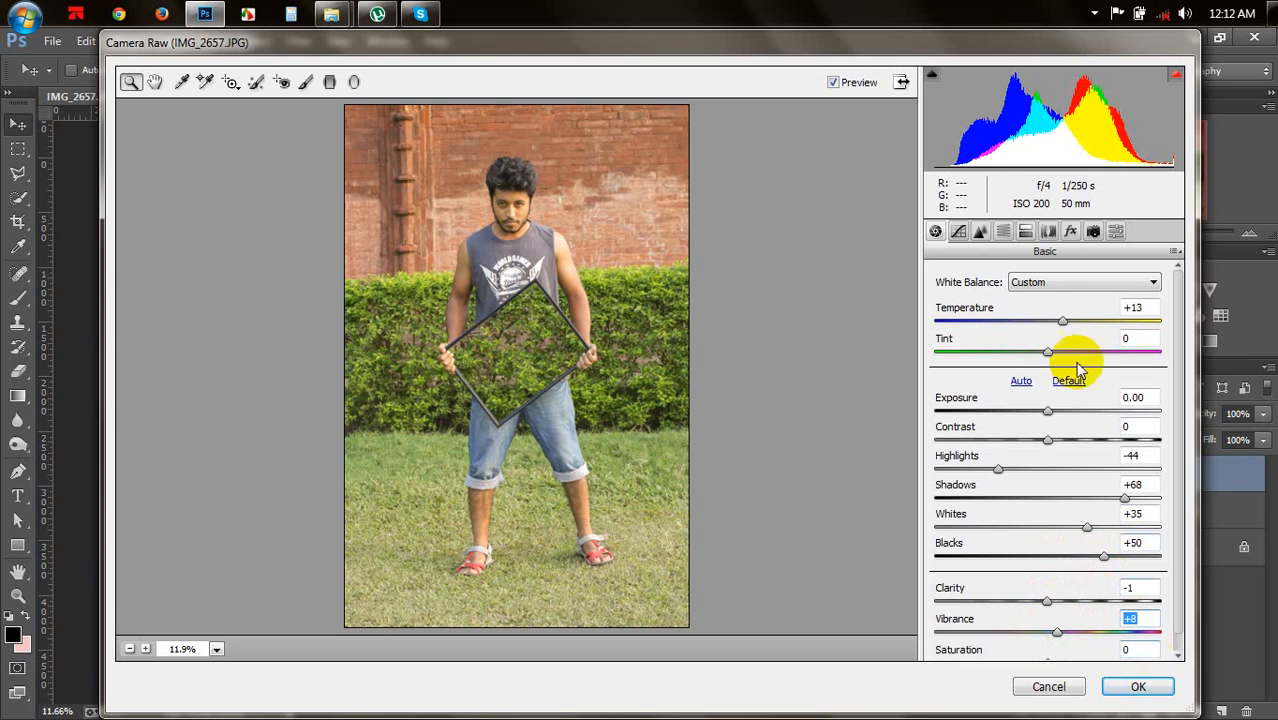
Step: Set the parametric tone curve's Lights to +4 and Darks to +8, with sharpening Amount 36, Radius 1.4 and Luminance noise reduction 24
{"action": "left_click", "coordinate": [958, 231]}
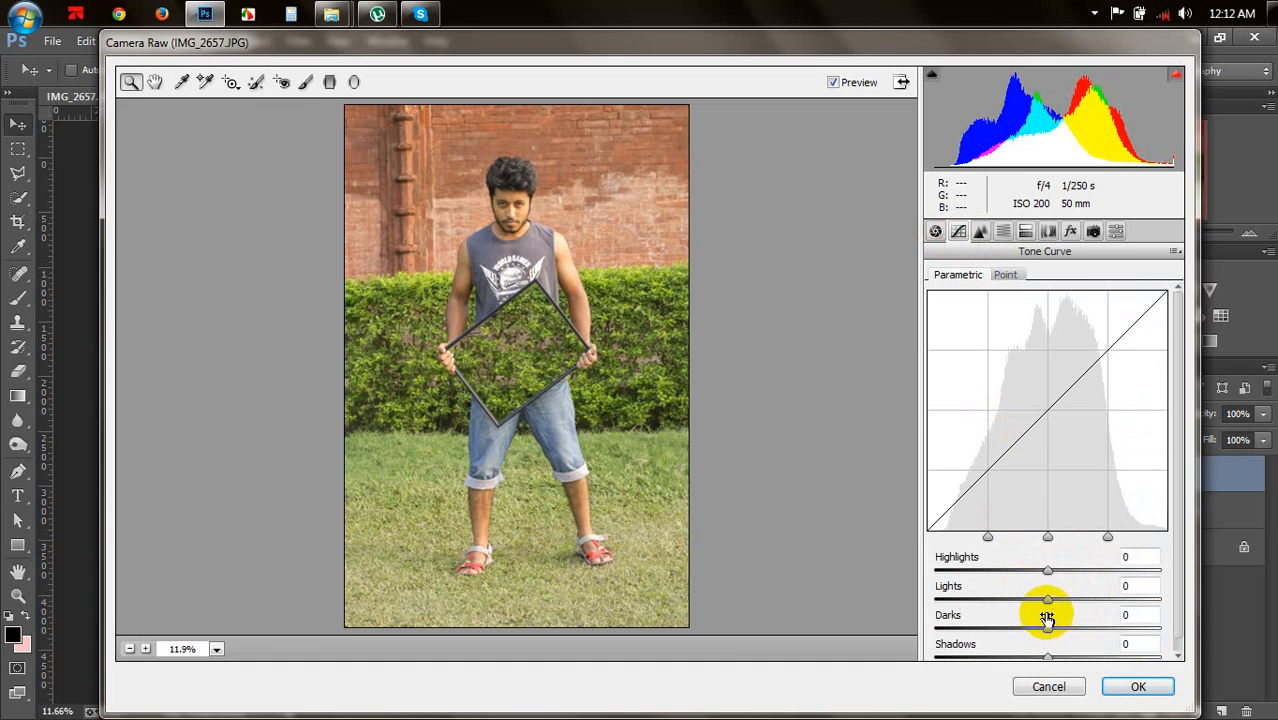
{"action": "left_click_drag", "start_coordinate": [1048, 599], "coordinate": [1056, 636]}
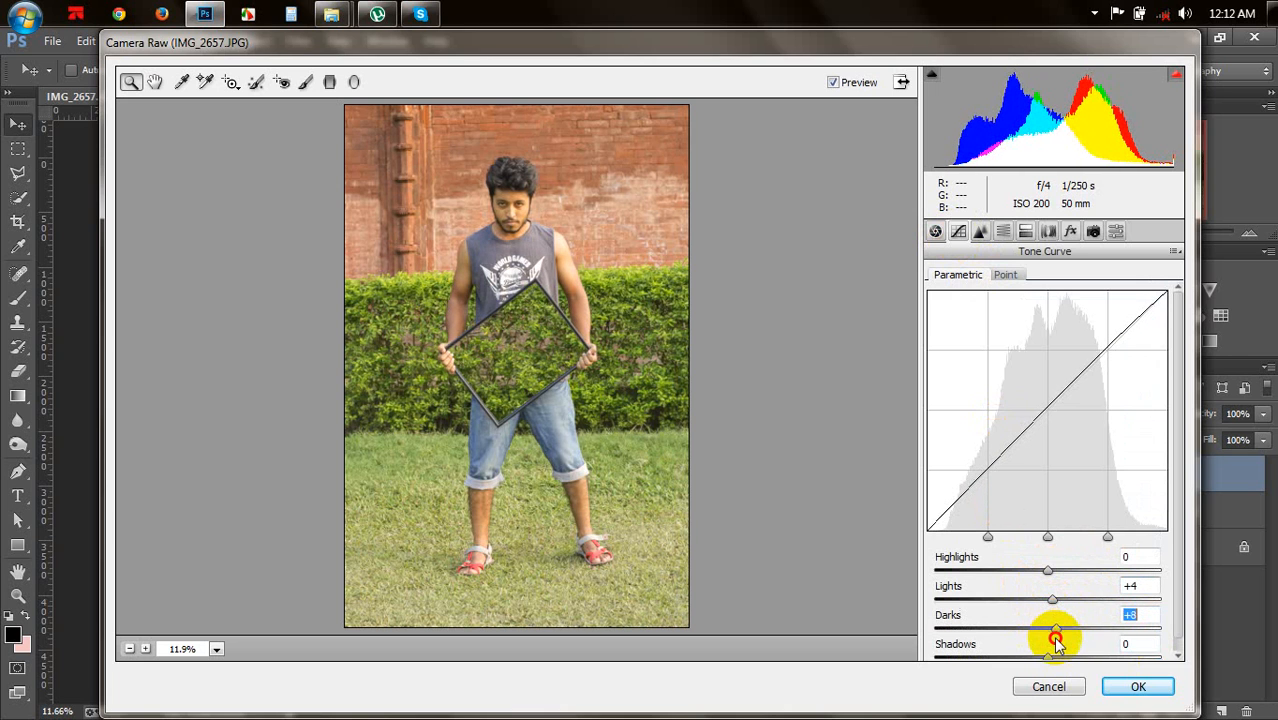
{"action": "left_click", "coordinate": [980, 232]}
{"action": "left_click_drag", "start_coordinate": [938, 305], "coordinate": [1016, 337]}
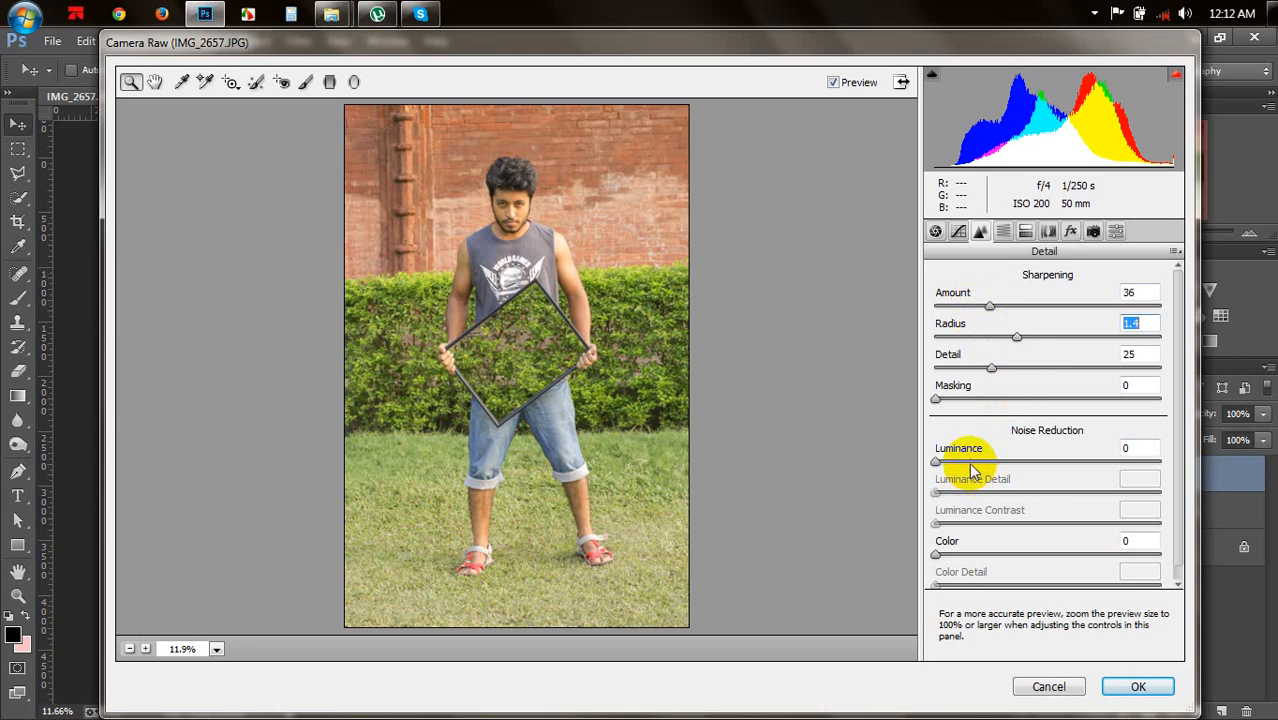
{"action": "left_click_drag", "start_coordinate": [937, 462], "coordinate": [981, 464]}
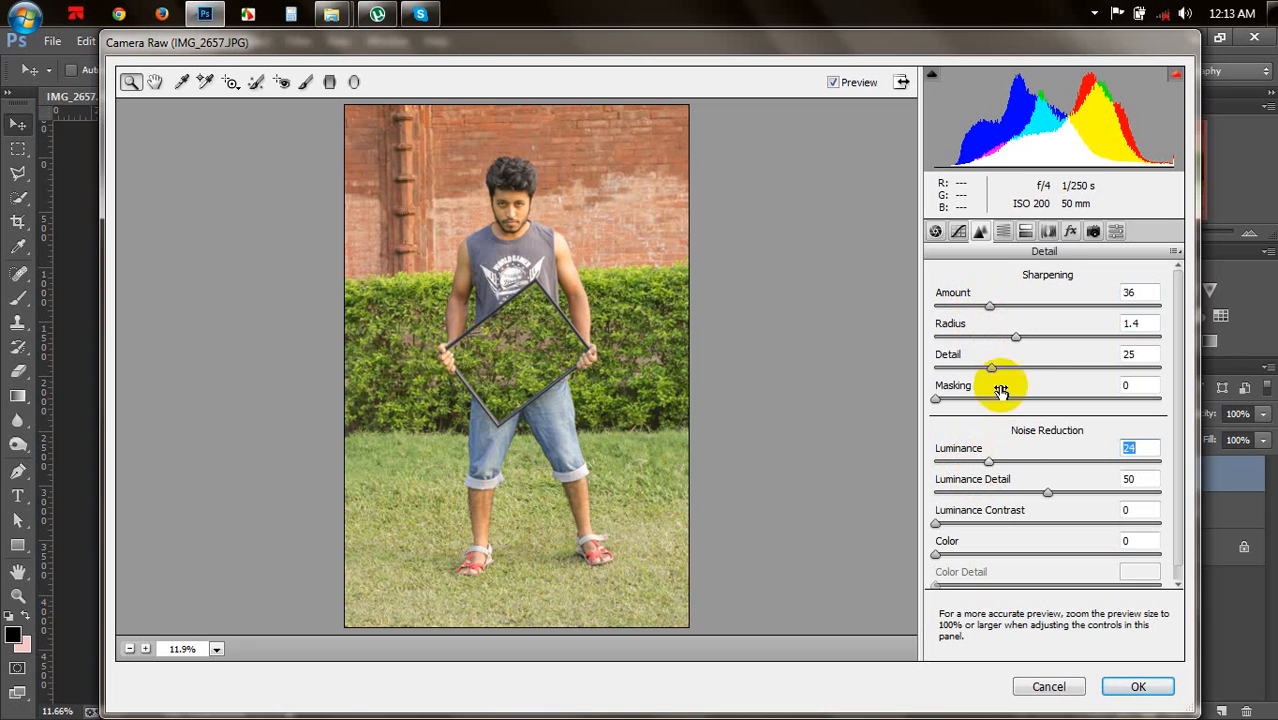
Step: Add a Highlight Priority post-crop vignette with an Amount of about -7 and apply the Camera Raw adjustments to Layer 2
{"action": "left_click", "coordinate": [1070, 231]}
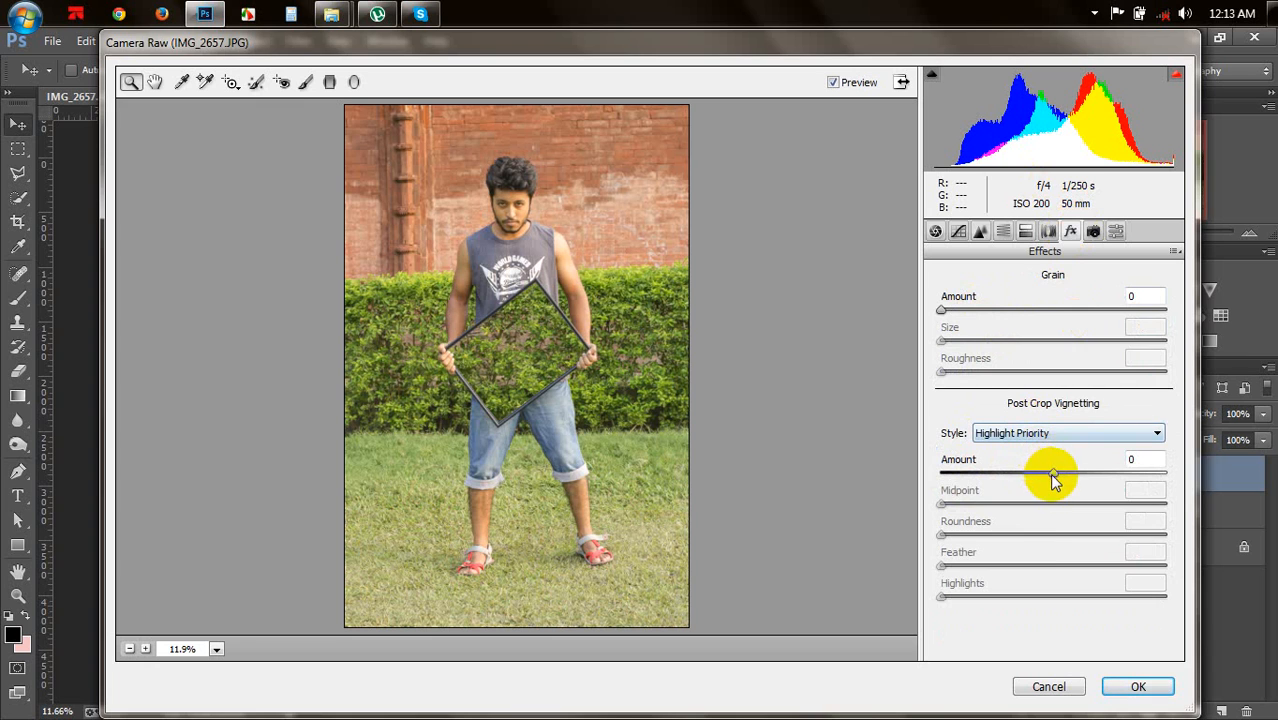
{"action": "left_click_drag", "start_coordinate": [1053, 472], "coordinate": [1035, 476]}
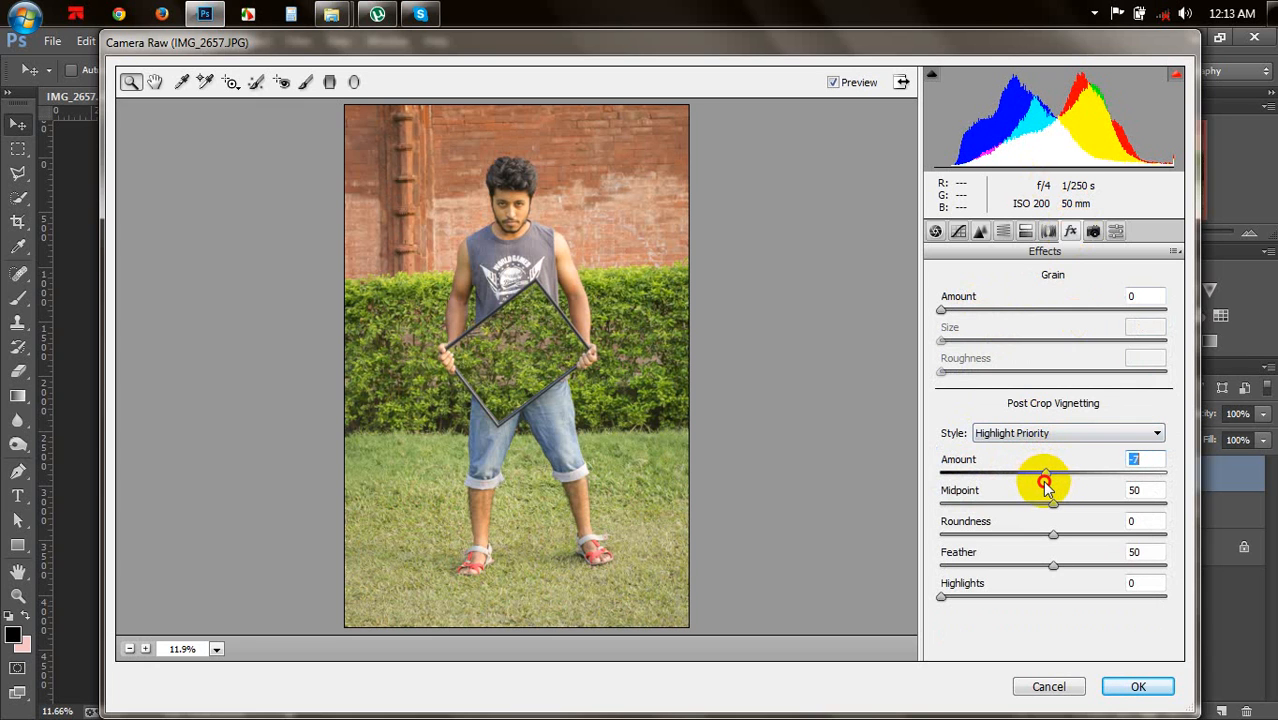
{"action": "left_click", "coordinate": [1138, 686]}
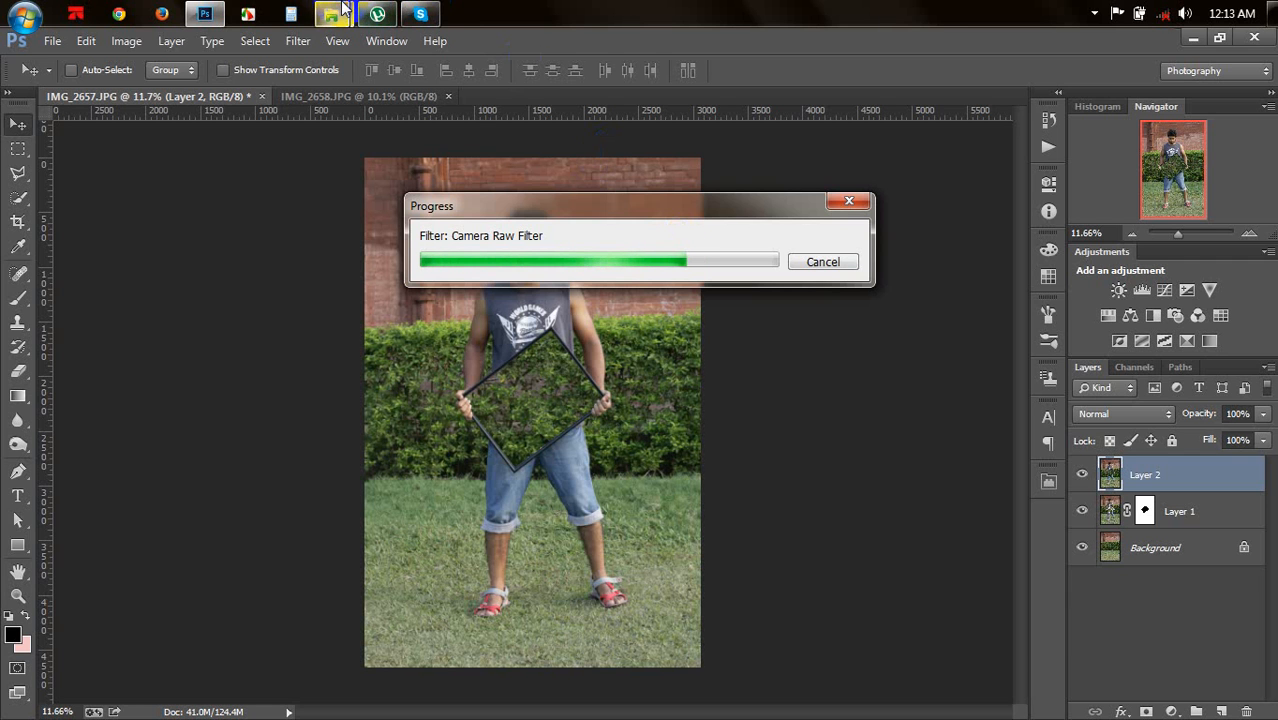
Step: Open the finished example Creative work.jpg from New folder (4) in Windows Photo Viewer and inspect it up close and as a whole
{"action": "mouse_move", "coordinate": [331, 14]}
{"action": "left_click", "coordinate": [243, 115]}
{"action": "left_click", "coordinate": [196, 156]}
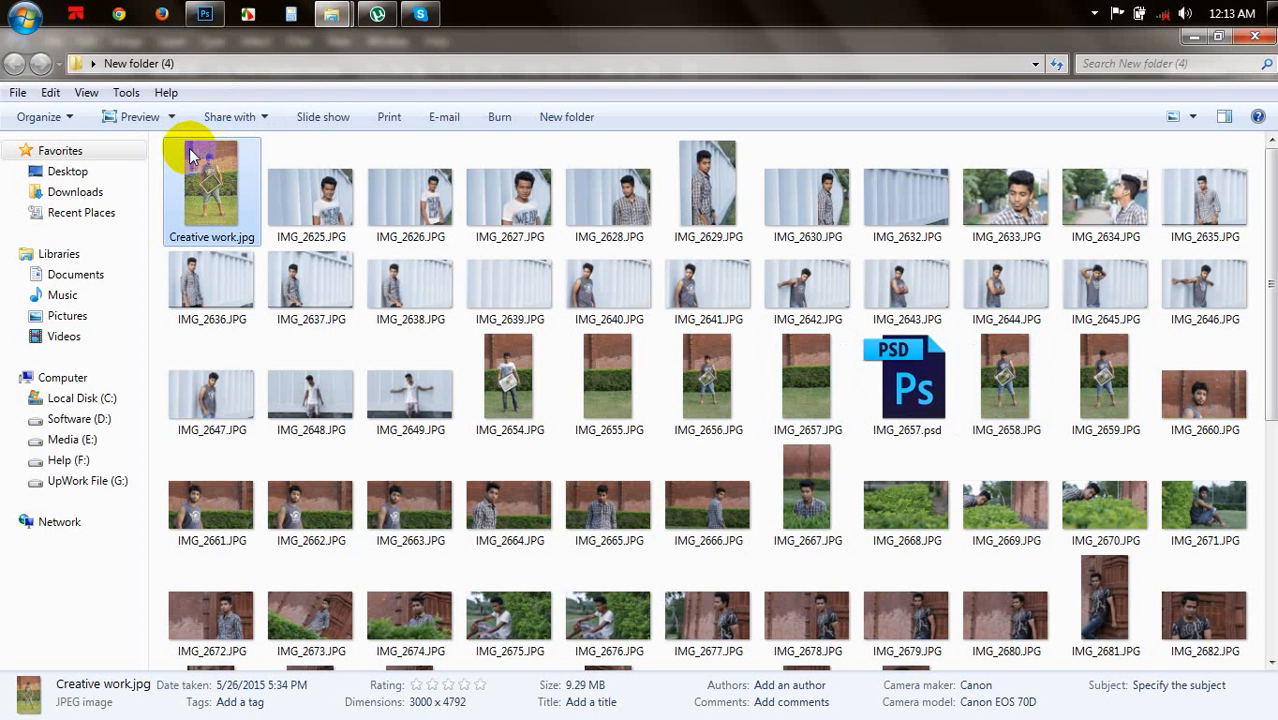
{"action": "double_click", "coordinate": [193, 152]}
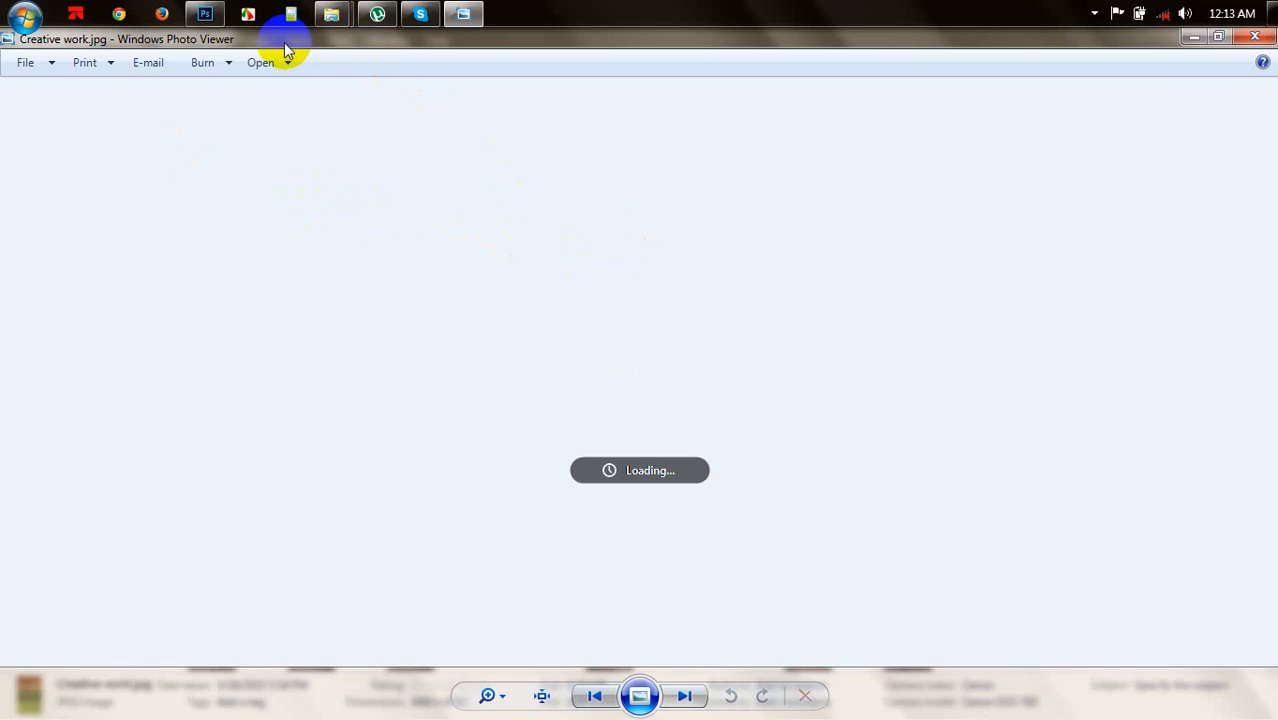
{"action": "scroll", "coordinate": [542, 248], "scroll_direction": "up", "scroll_amount": 5}
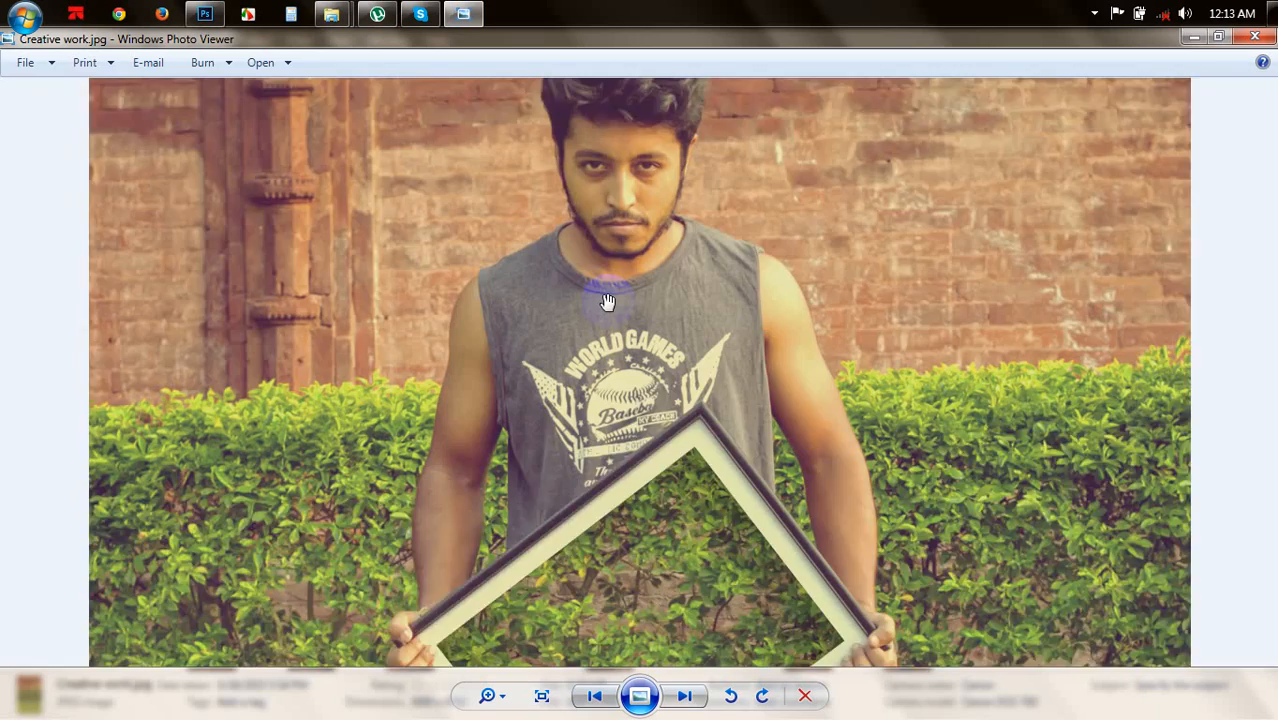
{"action": "scroll", "coordinate": [810, 180], "scroll_direction": "down", "scroll_amount": 5}
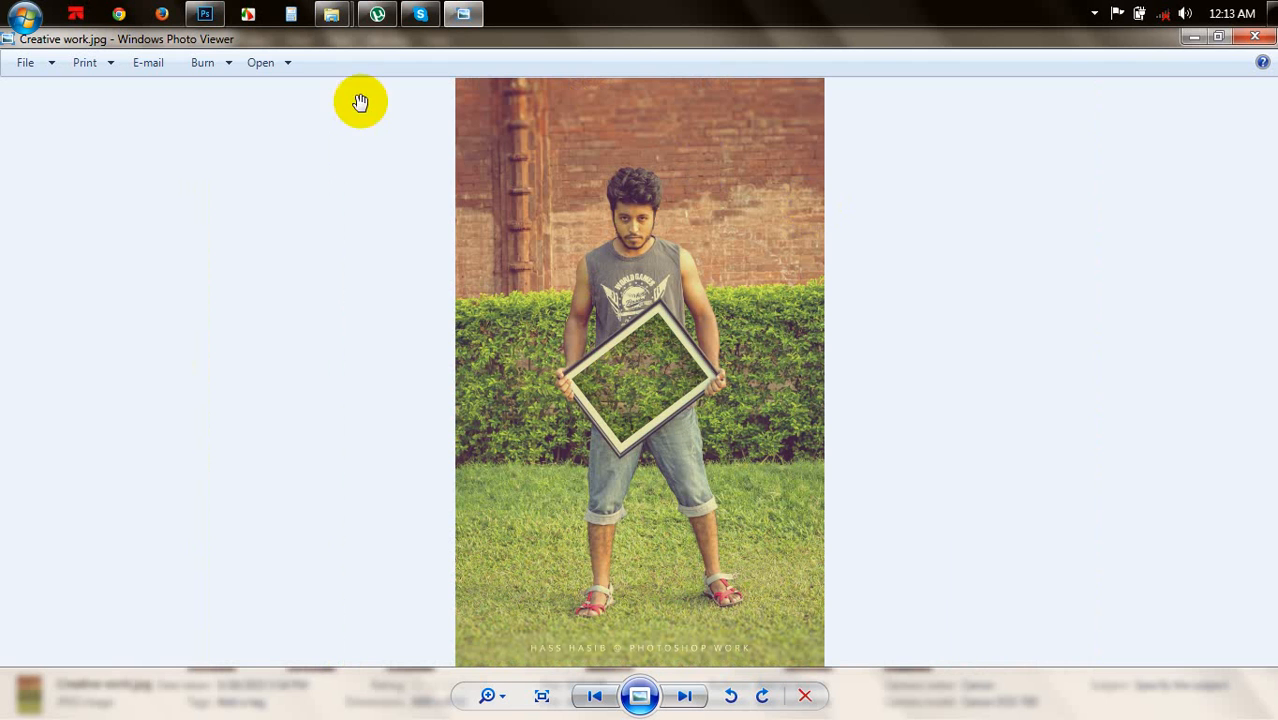
Step: Switch back to Photoshop and examine the colour-graded composite, checking the frame edges, both hands and the hedge up close, and the whole image
{"action": "left_click", "coordinate": [205, 13]}
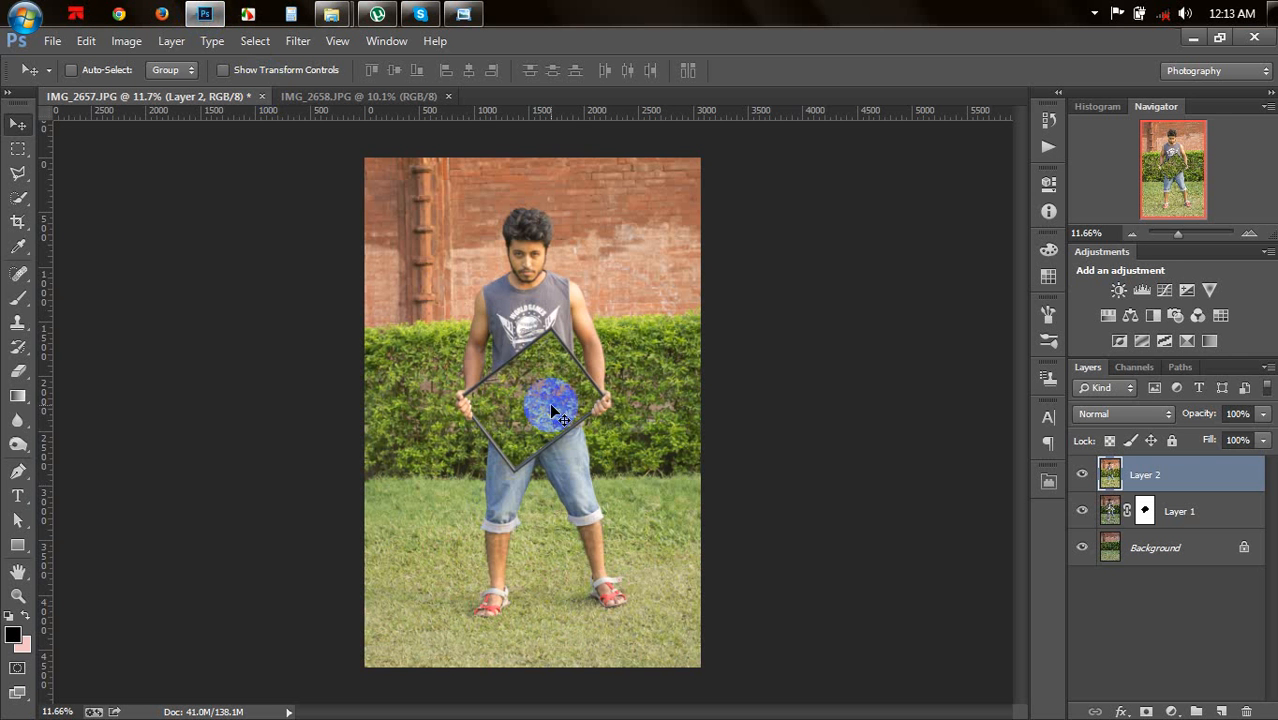
{"action": "scroll", "coordinate": [555, 410], "scroll_direction": "up", "scroll_amount": 2}
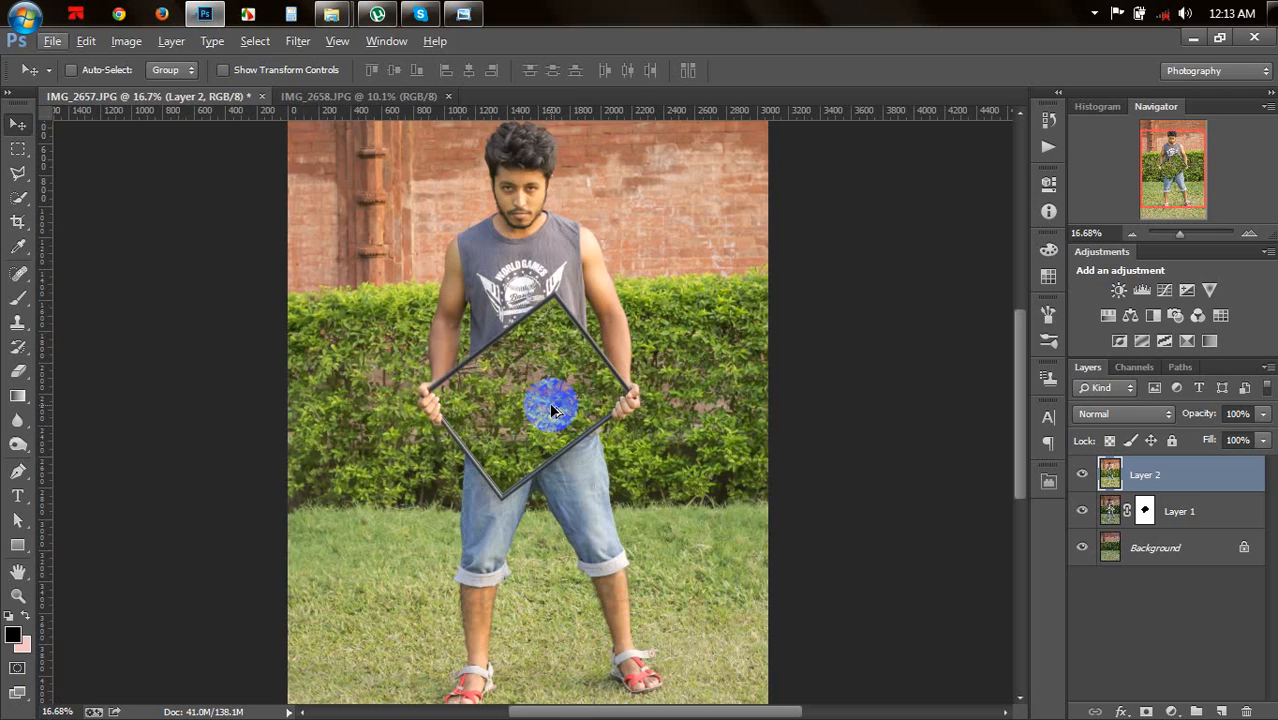
{"action": "scroll", "coordinate": [519, 280], "scroll_direction": "up", "scroll_amount": 2}
{"action": "scroll", "coordinate": [632, 373], "scroll_direction": "up", "scroll_amount": 1}
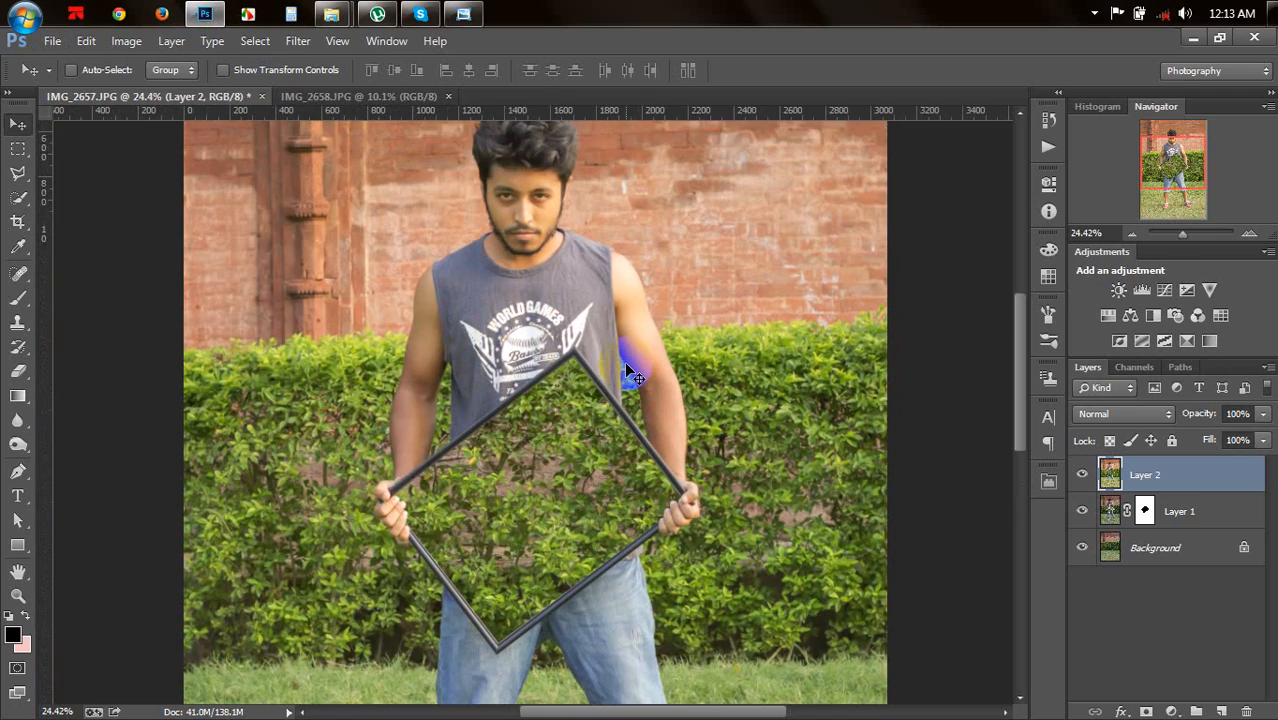
{"action": "scroll", "coordinate": [632, 373], "scroll_direction": "up", "scroll_amount": 1}
{"action": "scroll", "coordinate": [525, 400], "scroll_direction": "up", "scroll_amount": 2}
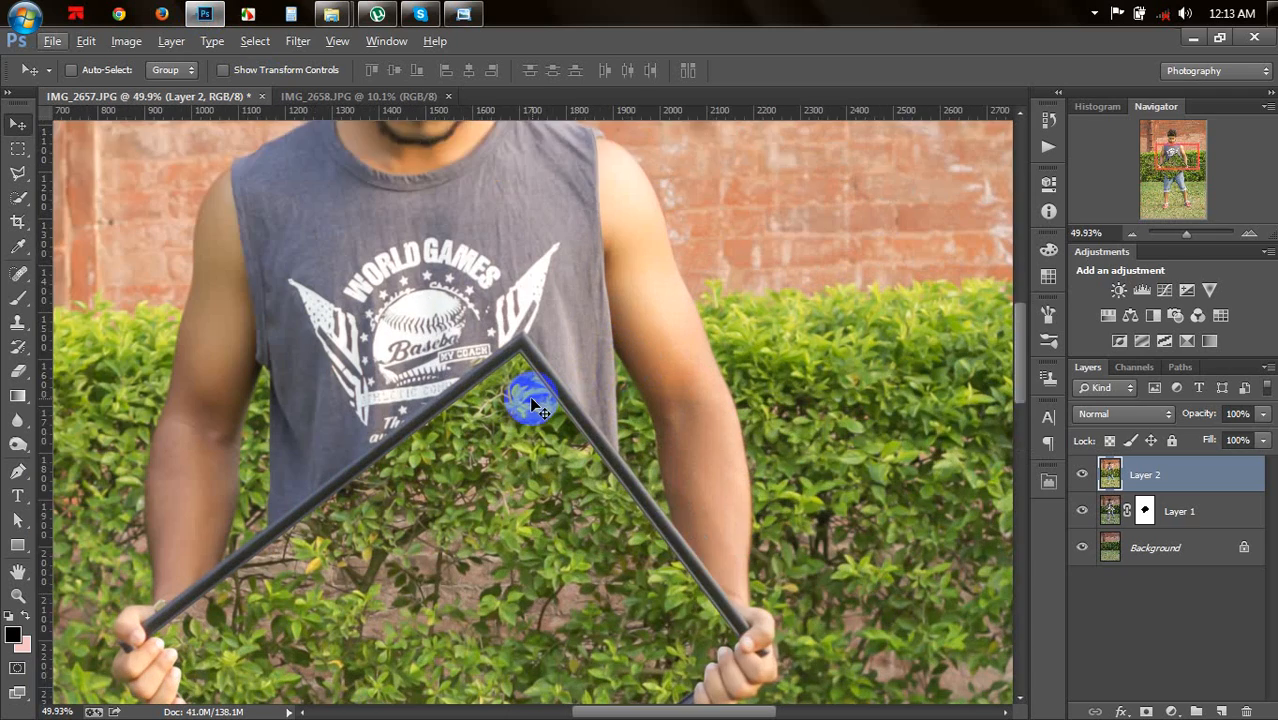
{"action": "scroll", "coordinate": [531, 405], "scroll_direction": "down", "scroll_amount": 1}
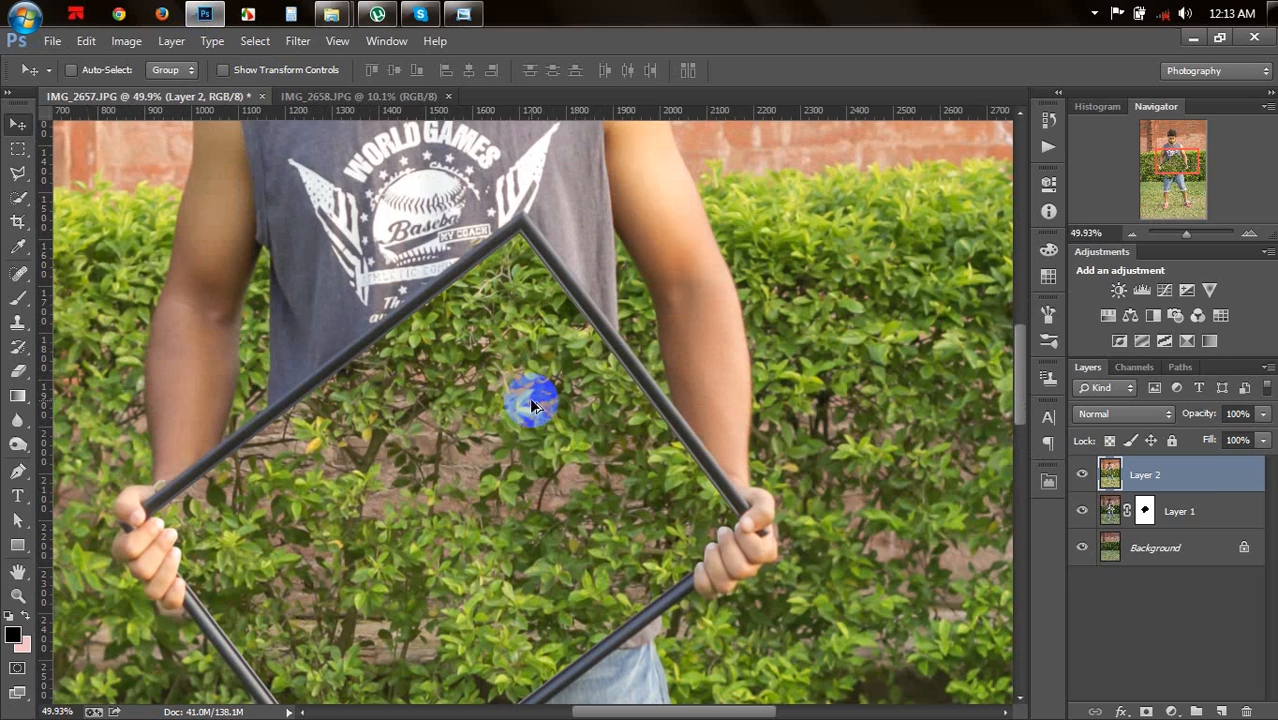
{"action": "scroll", "coordinate": [531, 405], "scroll_direction": "down", "scroll_amount": 3}
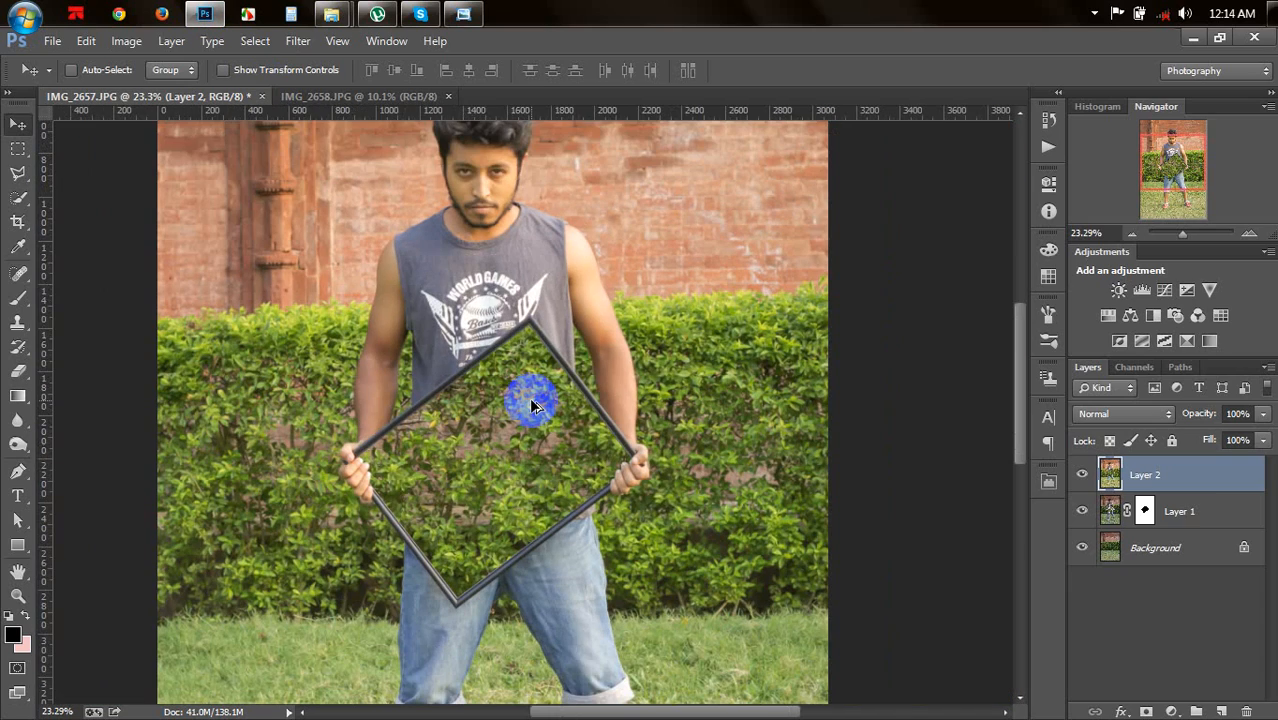
{"action": "scroll", "coordinate": [531, 405], "scroll_direction": "down", "scroll_amount": 1}
{"action": "scroll", "coordinate": [531, 405], "scroll_direction": "down", "scroll_amount": 2}
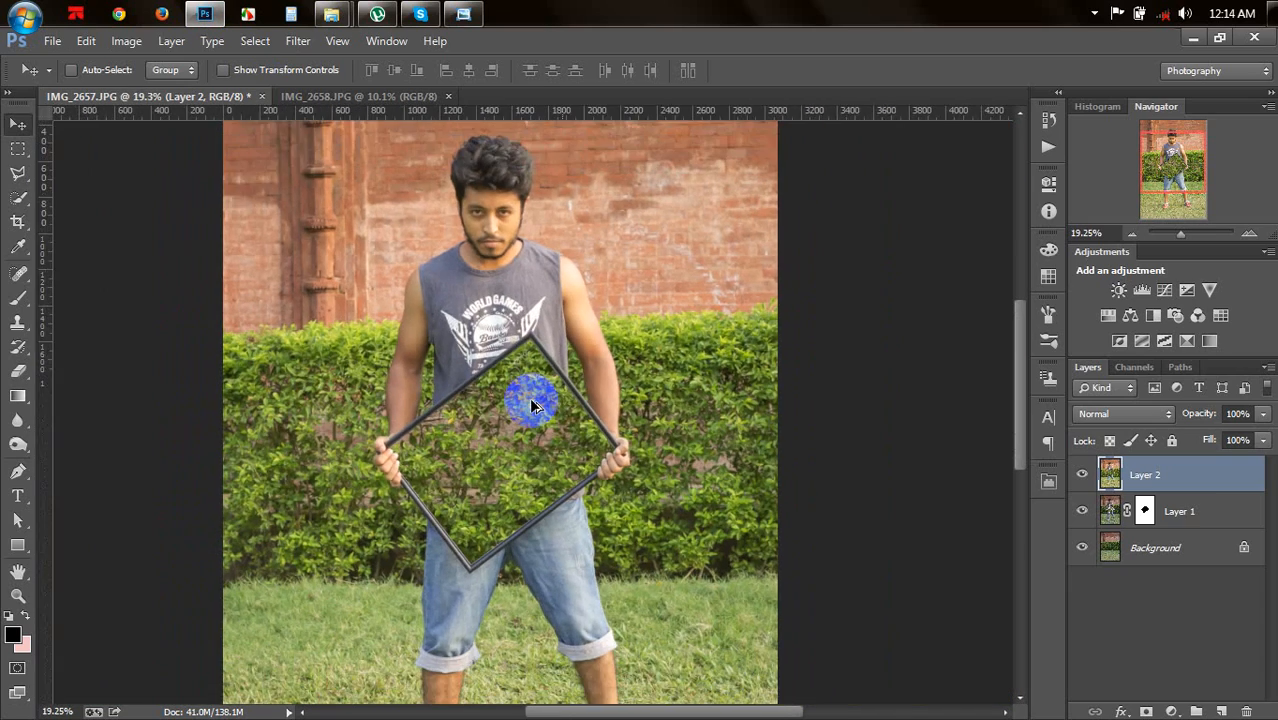
{"action": "scroll", "coordinate": [531, 405], "scroll_direction": "up", "scroll_amount": 1}
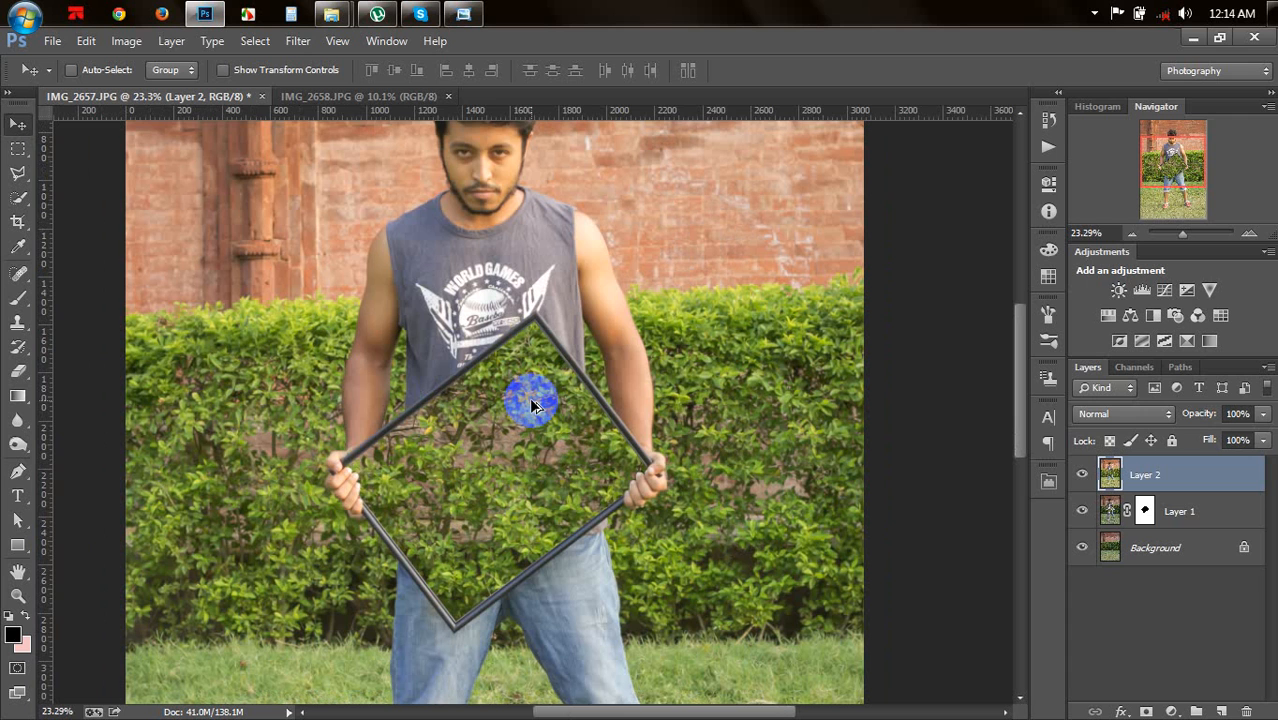
{"action": "scroll", "coordinate": [531, 405], "scroll_direction": "down", "scroll_amount": 2}
{"action": "scroll", "coordinate": [531, 405], "scroll_direction": "down", "scroll_amount": 1}
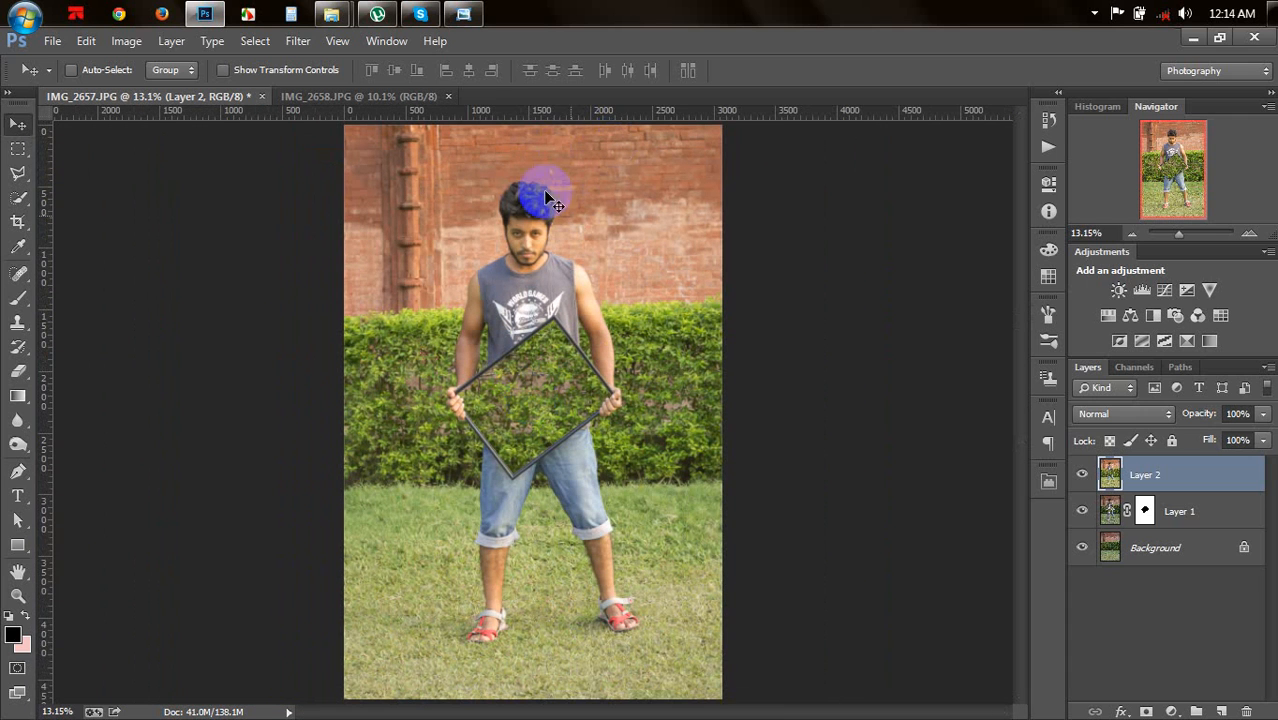